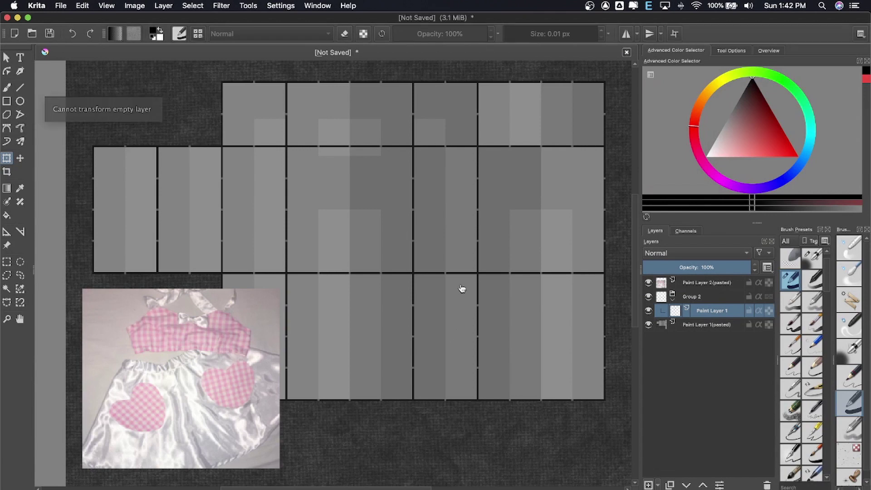
- Select the Bezier Curve tool with horizontal mirror mode on and zoom into the template
scroll(233, 206, "up", 5)
key("b")
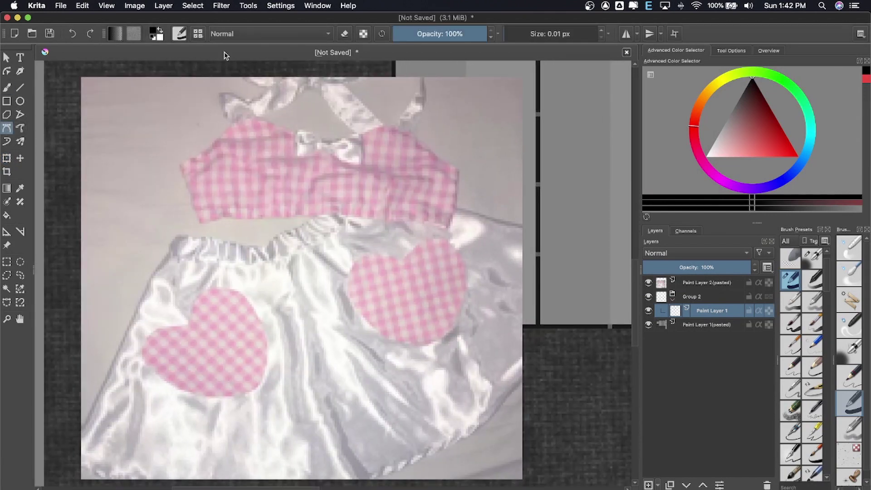
left_click(731, 50)
left_click(676, 50)
scroll(361, 140, "down", 3)
left_click(626, 34)
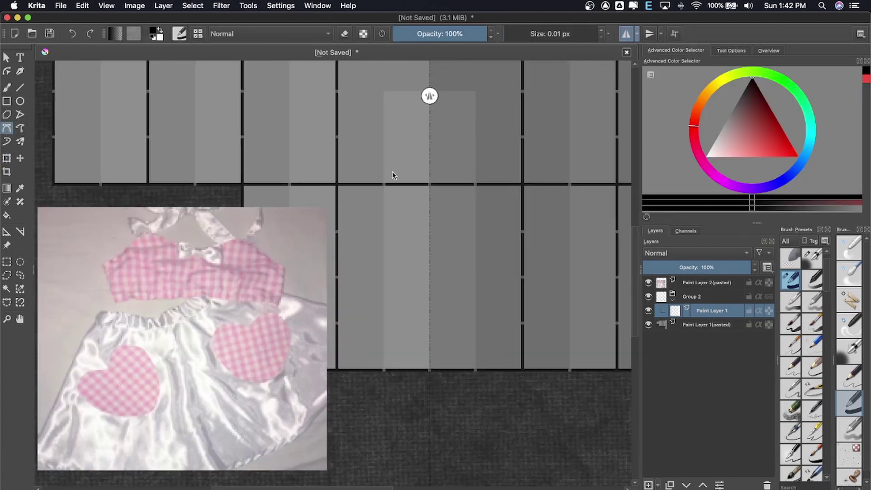
scroll(393, 175, "up", 2)
scroll(383, 175, "up", 2)
scroll(384, 175, "up", 2)
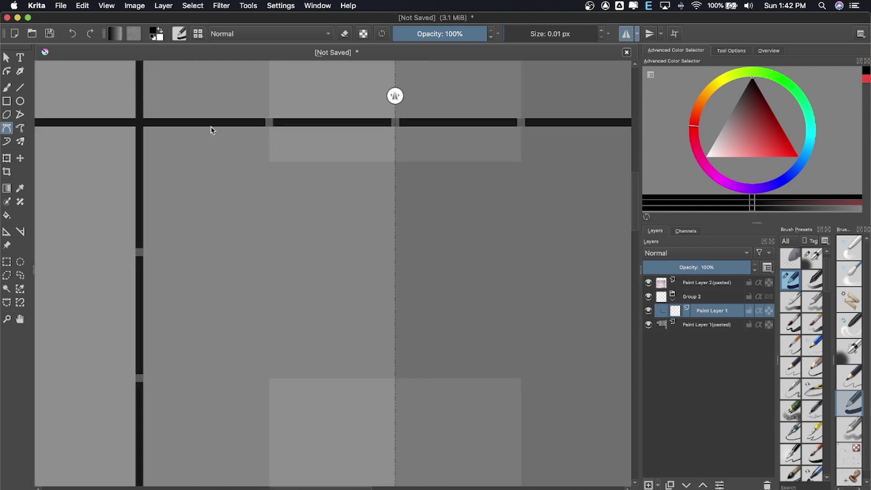
- Draw mirrored U-shaped neckline curves, undoing the unwanted strokes
double_click(395, 217)
key("ctrl+z")
double_click(394, 211)
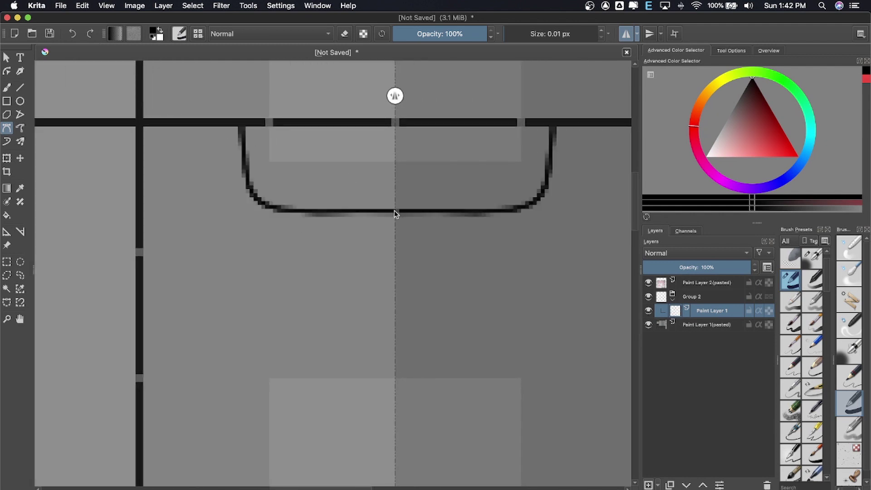
double_click(137, 267)
scroll(276, 263, "down", 3)
scroll(289, 260, "up", 3)
key("ctrl+z")
key("ctrl+z")
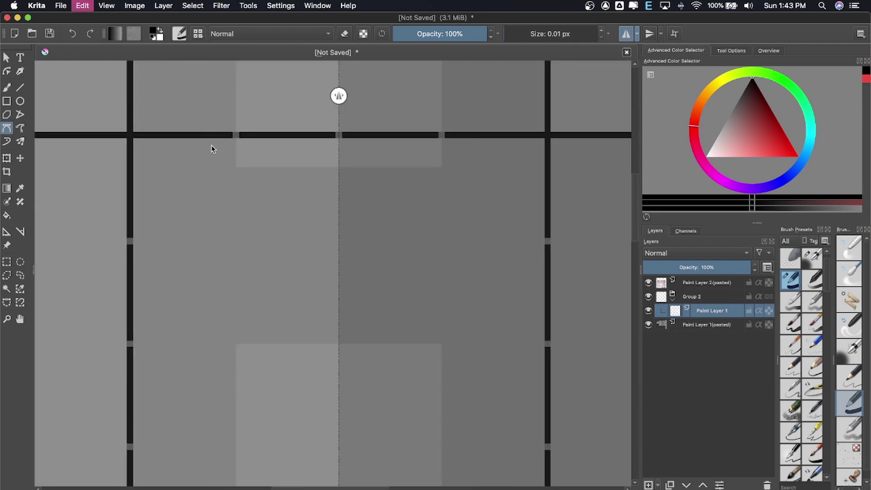
- Draw the mirrored neckline curve down to the centre line and the outer strap curve
left_click(212, 139)
scroll(222, 191, "down", 3)
scroll(236, 196, "up", 3)
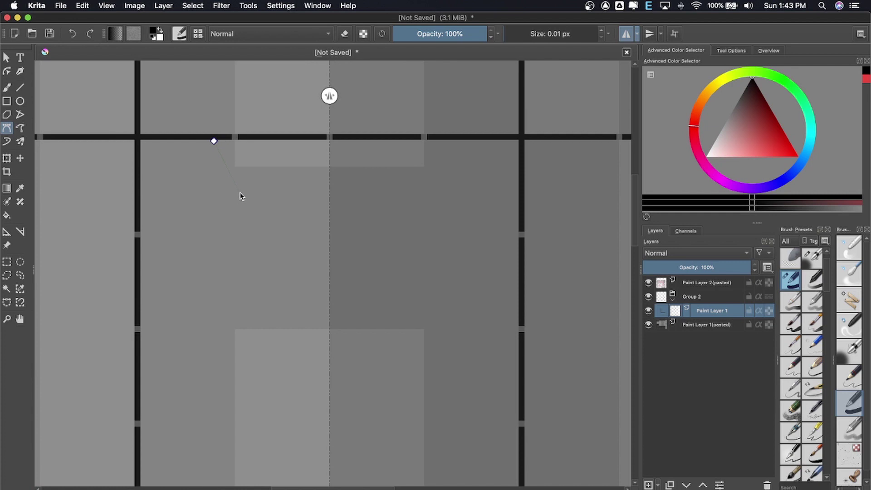
double_click(327, 219)
left_click(179, 141)
double_click(137, 238)
scroll(295, 220, "down", 1)
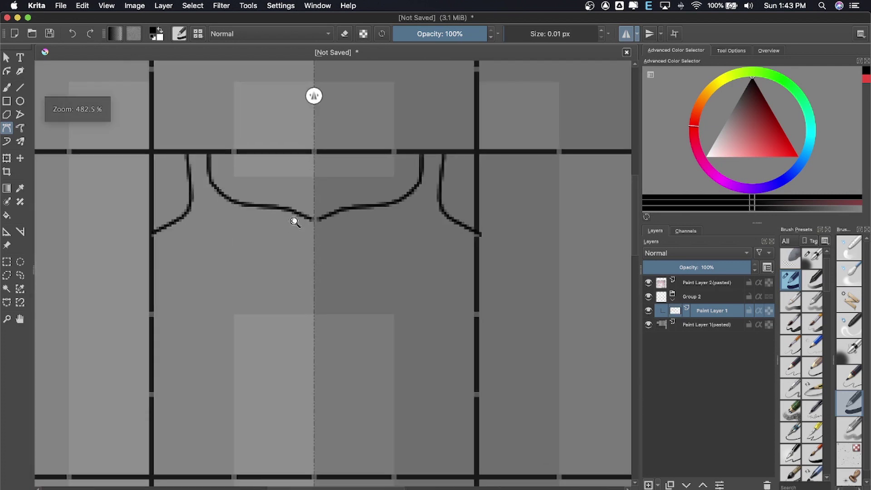
scroll(314, 216, "up", 1)
scroll(256, 227, "down", 5)
scroll(256, 227, "up", 2)
scroll(247, 228, "up", 4)
- Delete a stray stroke with a rectangle selection and add a mirrored curve out to the left
key("ctrl+r")
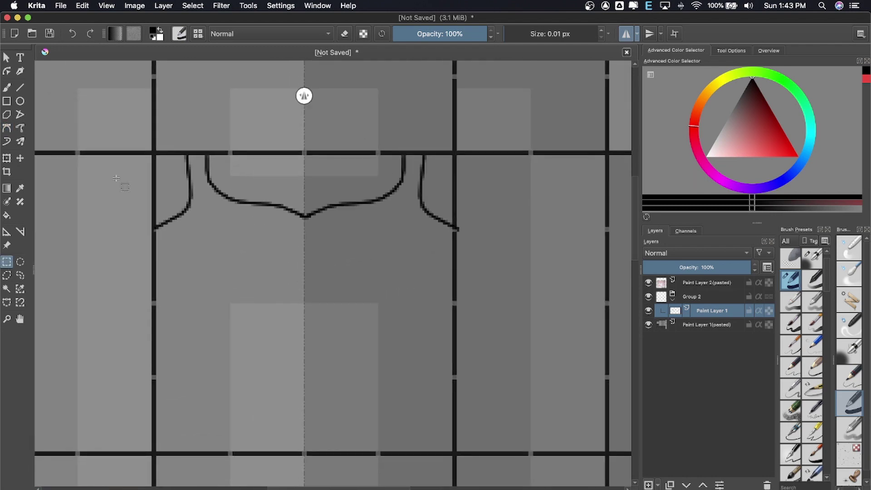
left_click_drag(508, 141, 416, 271)
key("Delete")
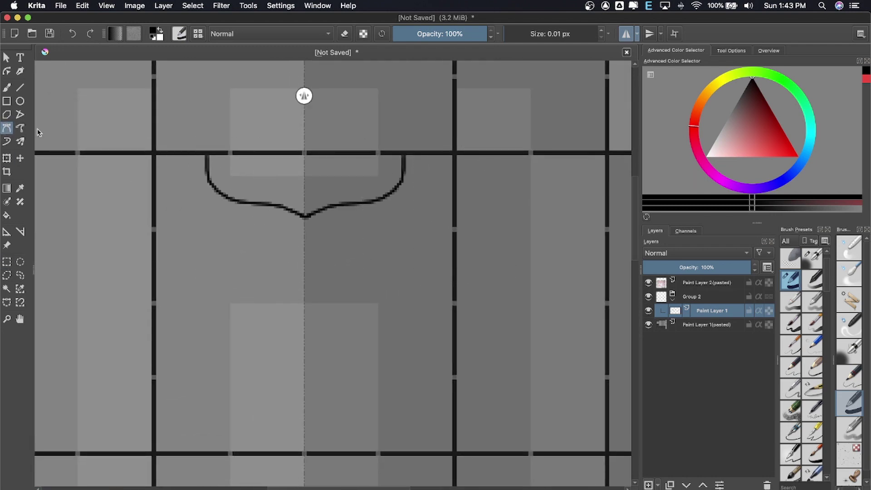
double_click(151, 244)
- Redraw the mirrored side armhole curves and a hem line across the bodice
scroll(171, 244, "down", 5)
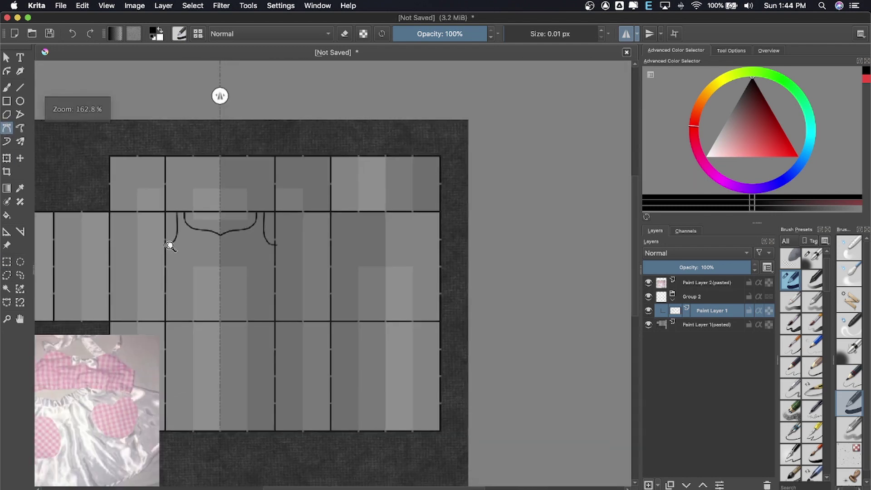
scroll(231, 243, "up", 5)
scroll(234, 246, "up", 1)
key("ctrl+z")
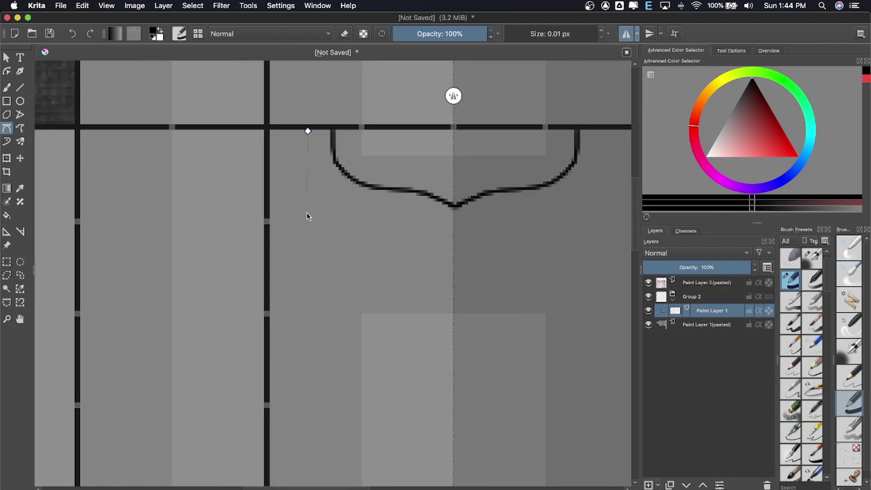
left_click(265, 228)
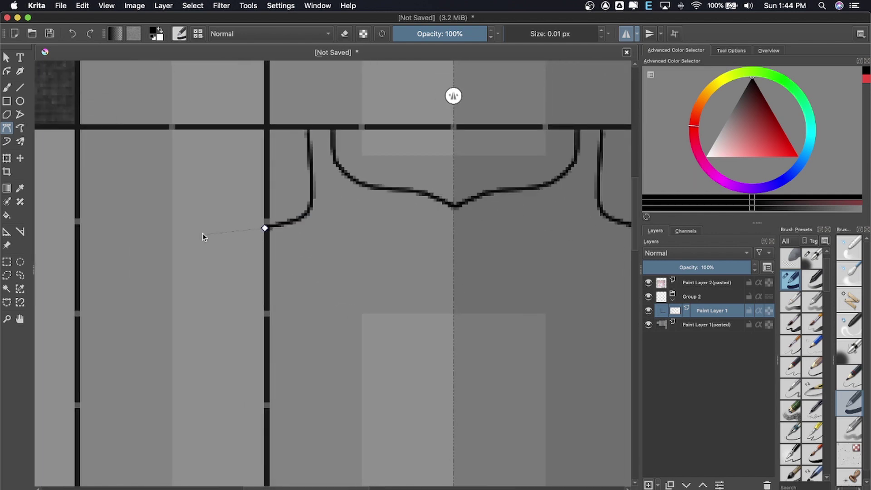
double_click(75, 234)
double_click(270, 344)
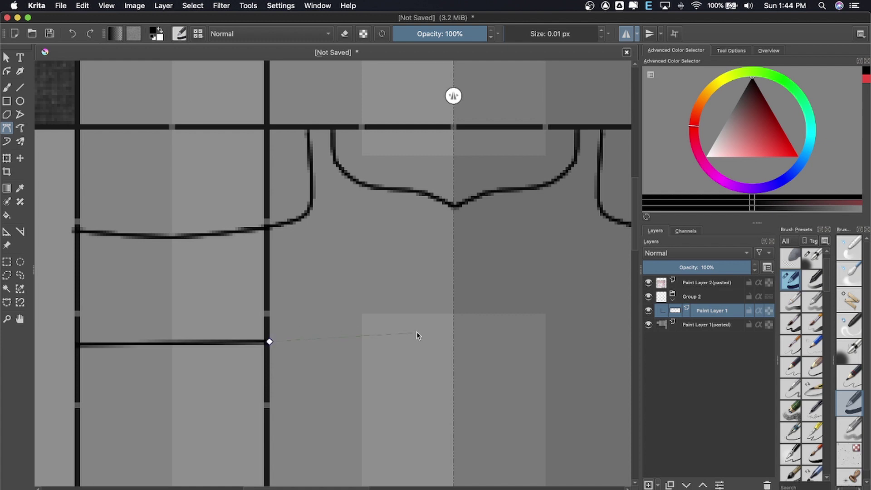
- Draw mirrored strap lines rising to the top edge
scroll(453, 332, "down", 3)
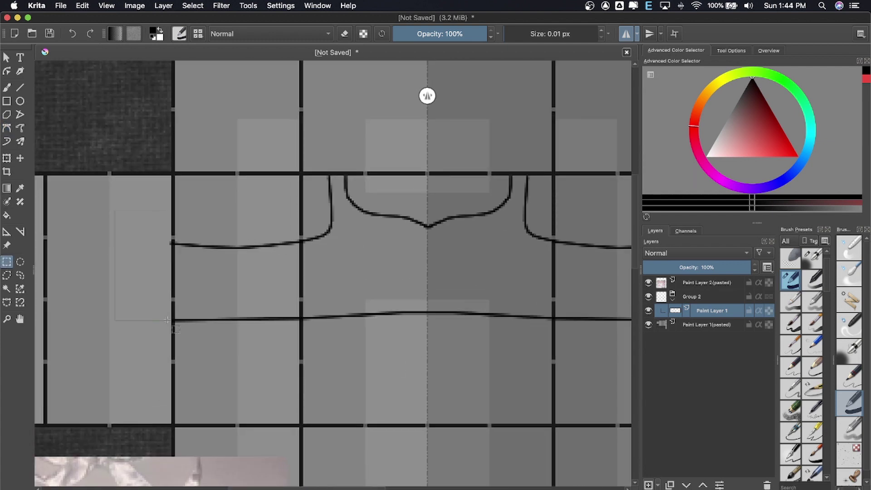
scroll(381, 333, "up", 3)
scroll(376, 321, "up", 3)
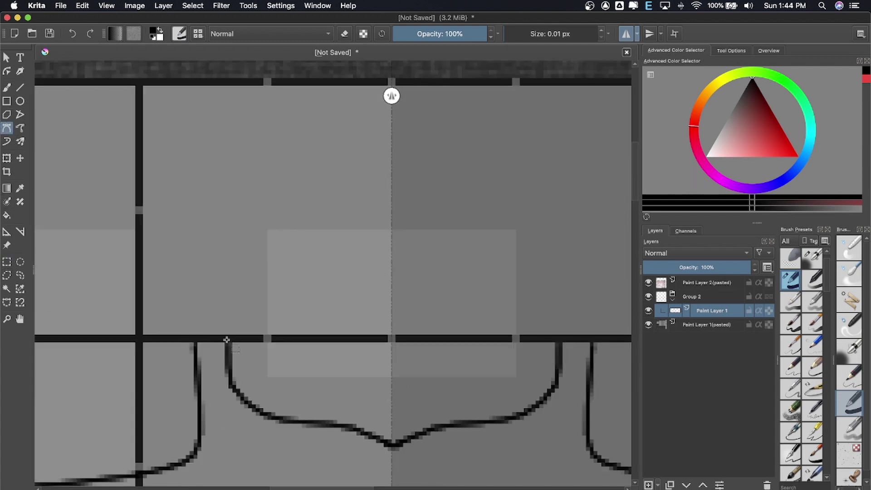
double_click(225, 84)
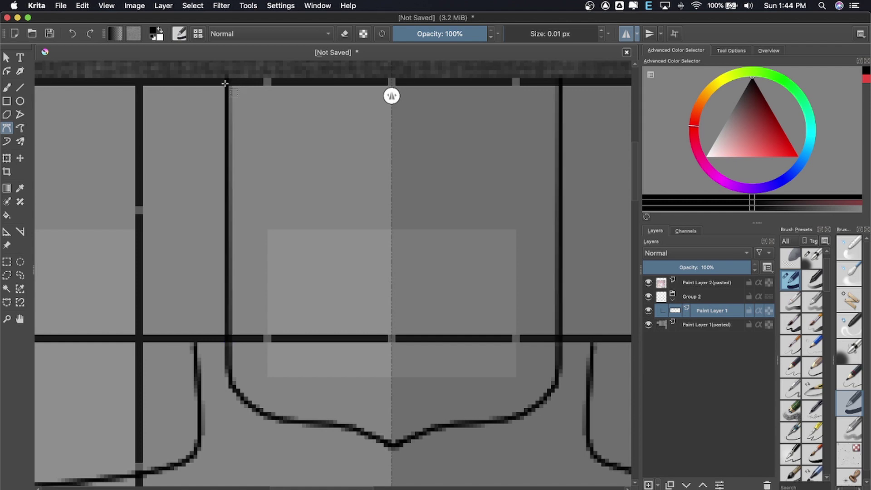
double_click(196, 79)
scroll(248, 157, "down", 2)
scroll(191, 146, "down", 1)
- Select the strokes past the top edge and nudge the line slightly up with Move
key("ctrl+r")
left_click_drag(131, 97, 537, 127)
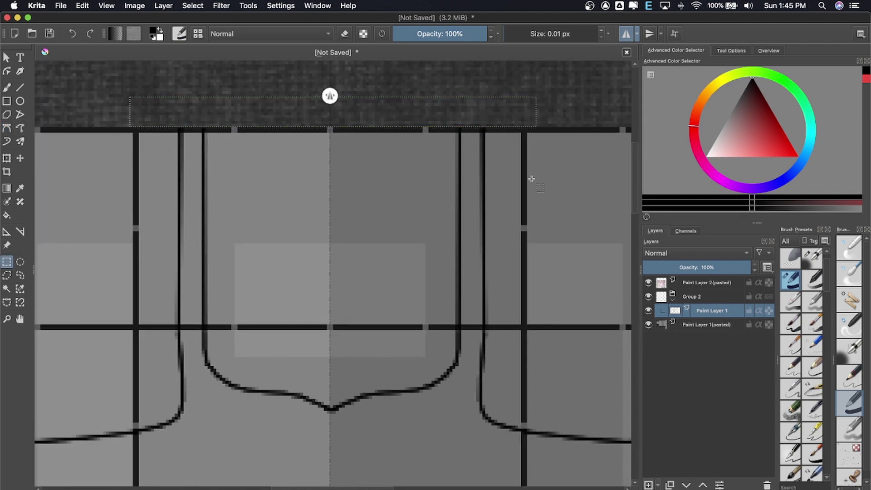
scroll(532, 179, "down", 2)
scroll(337, 246, "up", 2)
key("t")
left_click_drag(337, 240, 336, 237)
- Draw a horizontal line across the bodice and move the hem line up a little
key("ctrl+r")
scroll(337, 237, "up", 2)
left_click_drag(175, 199, 227, 323)
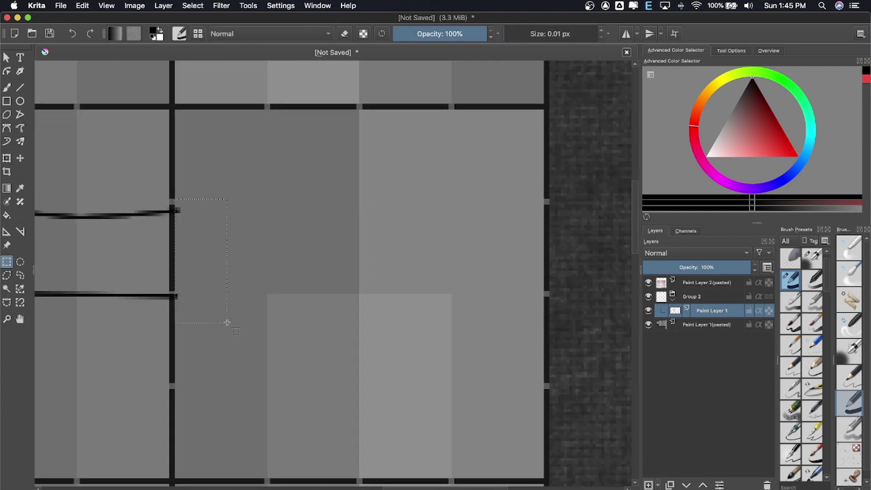
double_click(548, 213)
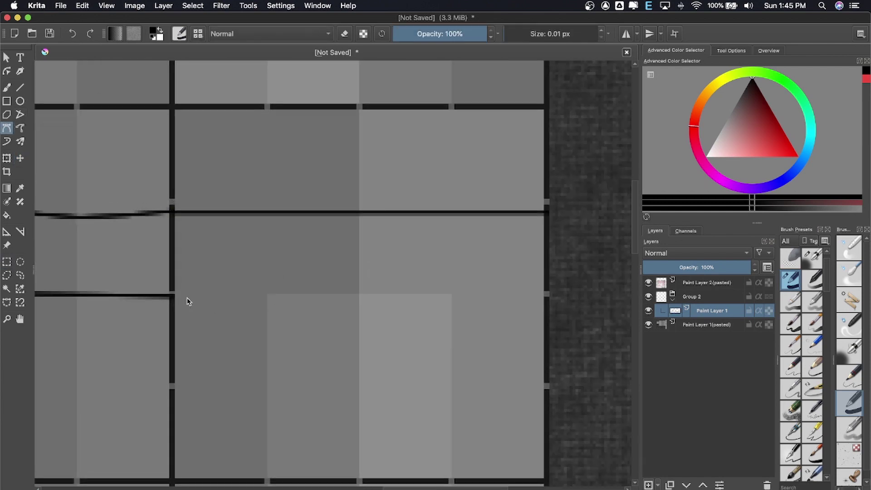
double_click(548, 299)
scroll(478, 272, "down", 3)
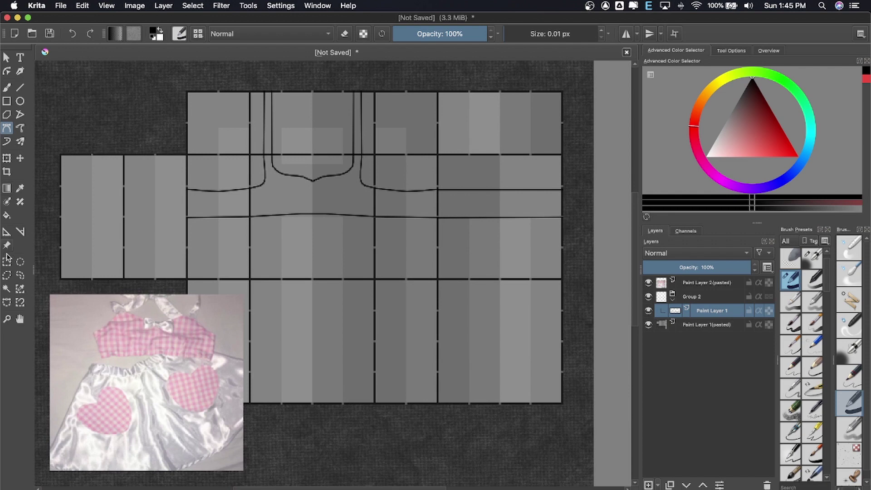
left_click_drag(568, 252, 568, 251)
left_click_drag(346, 230, 346, 225)
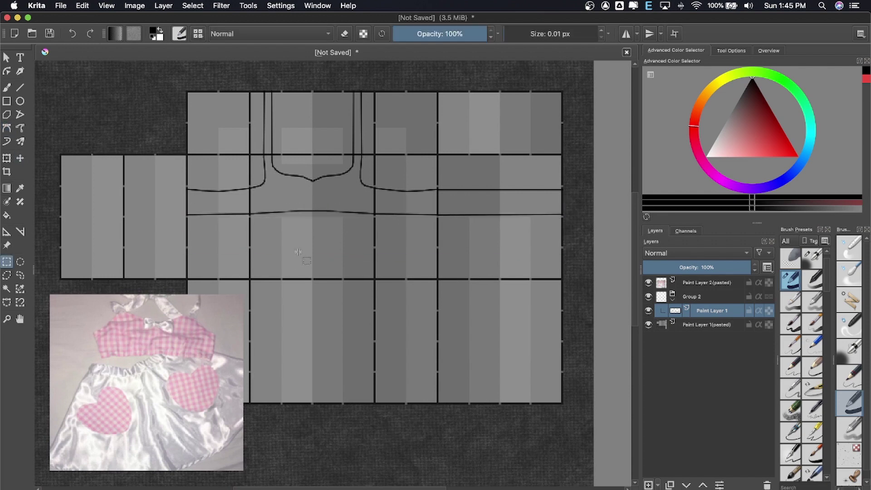
- Search Chrome for 'pink and white plaid pattern' and open the first result
scroll(288, 253, "up", 1)
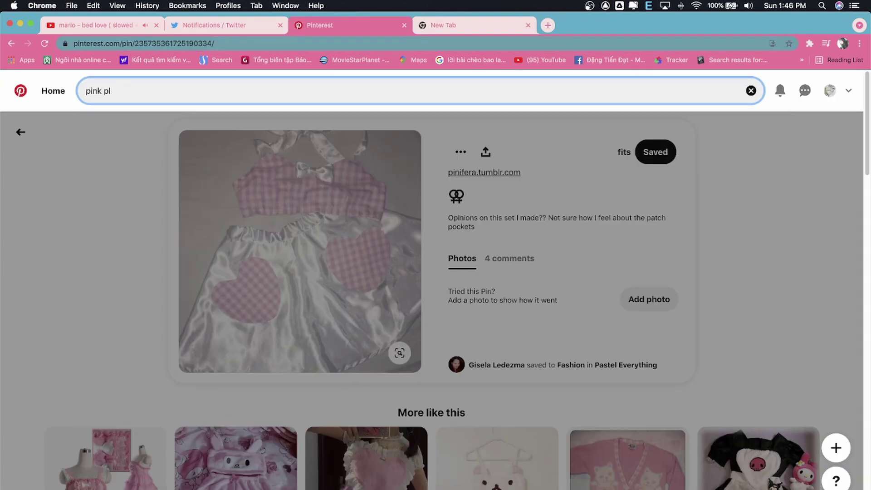
key("BackSpace")
key("BackSpace")
type("and white plaid pattern")
key("Return")
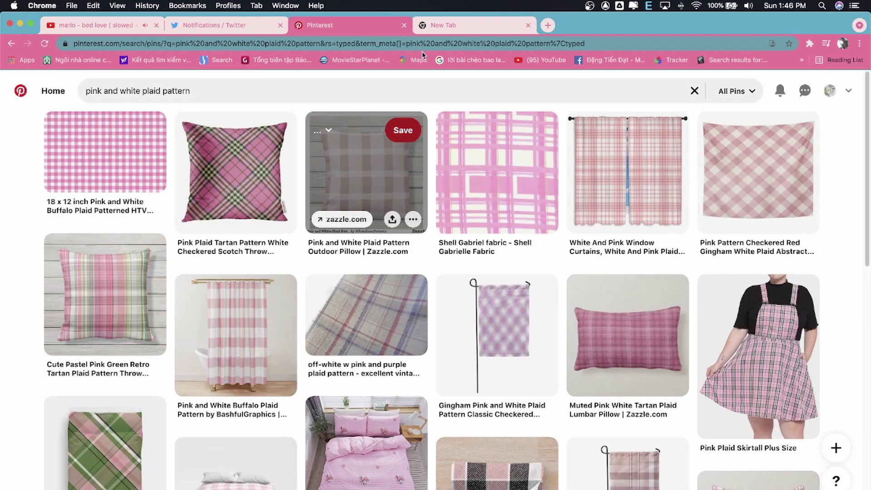
left_click(105, 152)
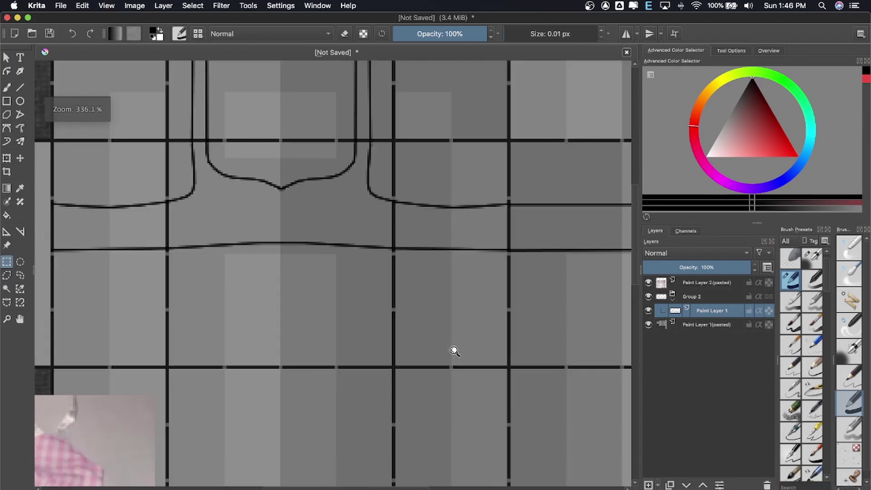
- Add a paint layer and wrap the line art in a group named 'outline'
left_click(649, 485)
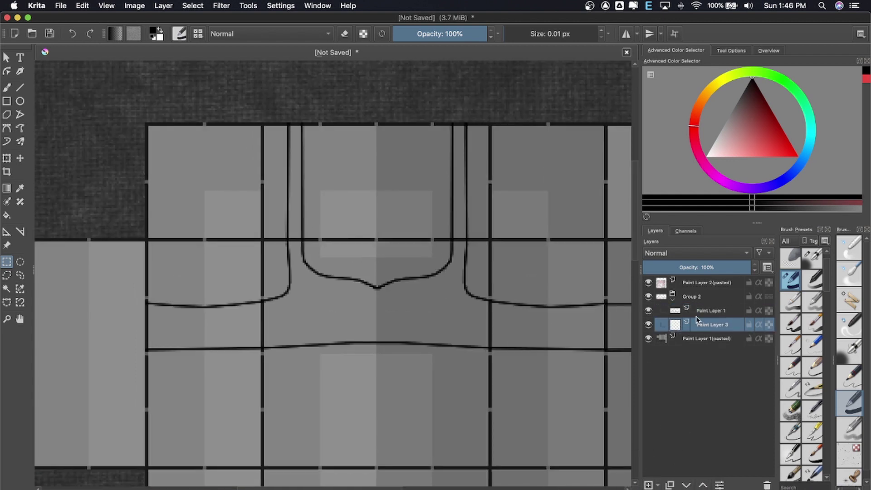
left_click(699, 313)
left_click(658, 484)
left_click(663, 376)
left_click(717, 312)
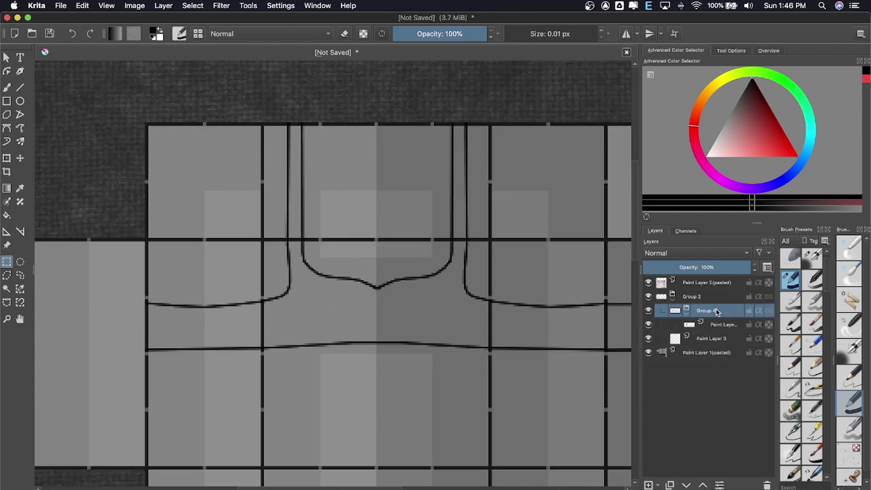
double_click(717, 311)
type("outline")
key("Return")
- On the new empty layer, trace a path selection around the left half of the bodice
left_click(712, 339)
scroll(211, 212, "up", 2)
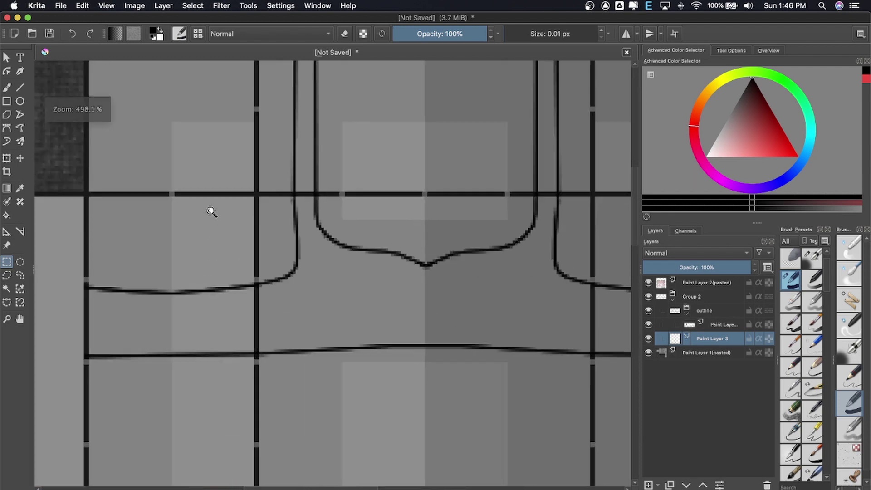
scroll(211, 212, "up", 1)
left_click(6, 302)
left_click(732, 50)
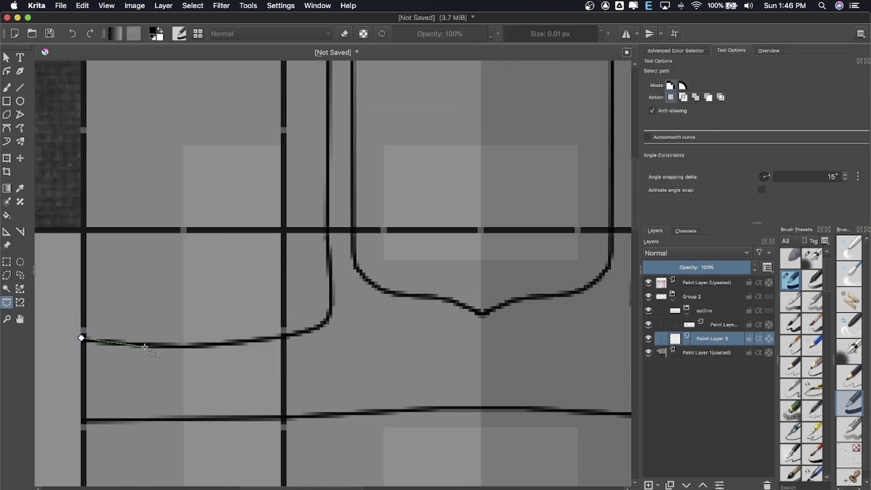
scroll(334, 271, "up", 3)
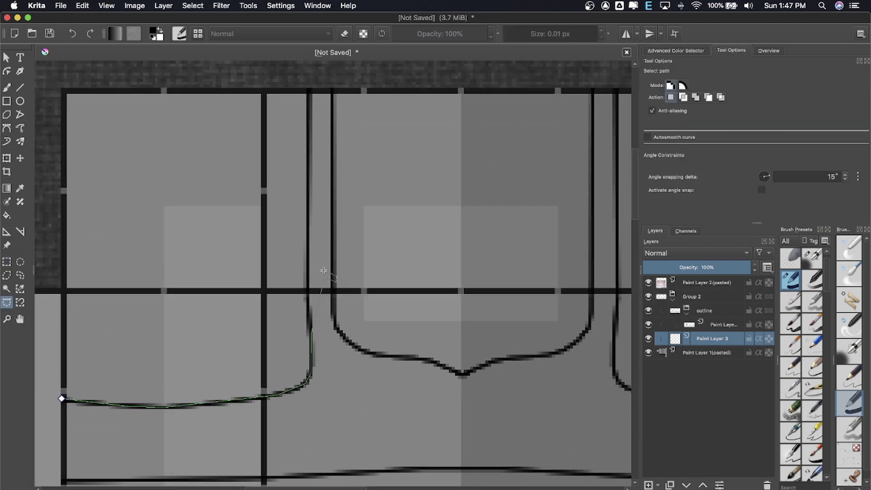
scroll(298, 303, "up", 1)
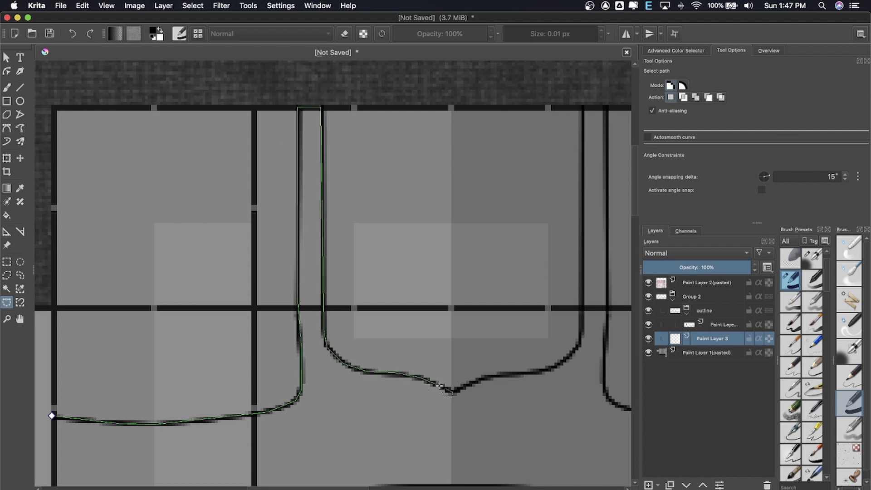
scroll(454, 387, "down", 5)
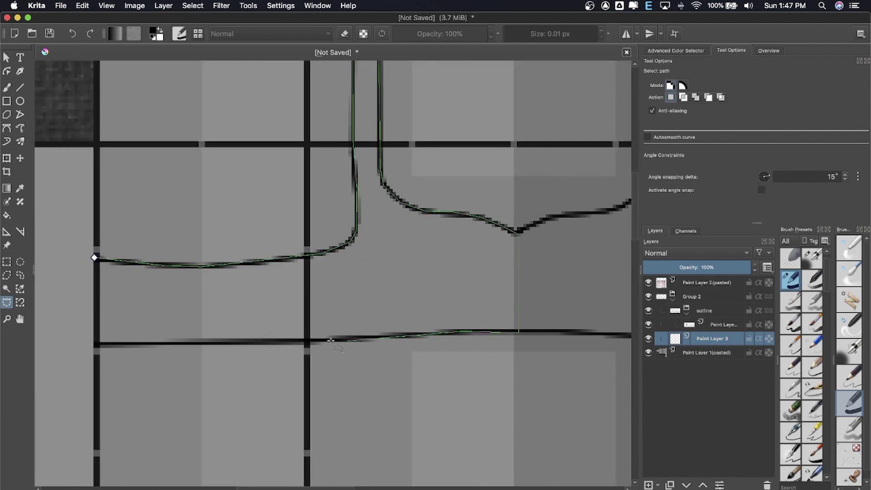
left_click(94, 257)
- Sample a light pink from the reference photo and fill the selected crop-top half
key("f")
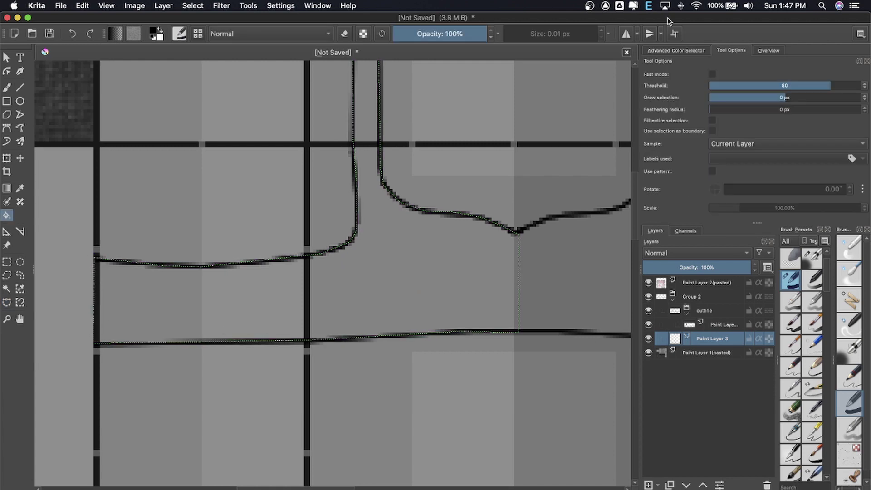
key("p")
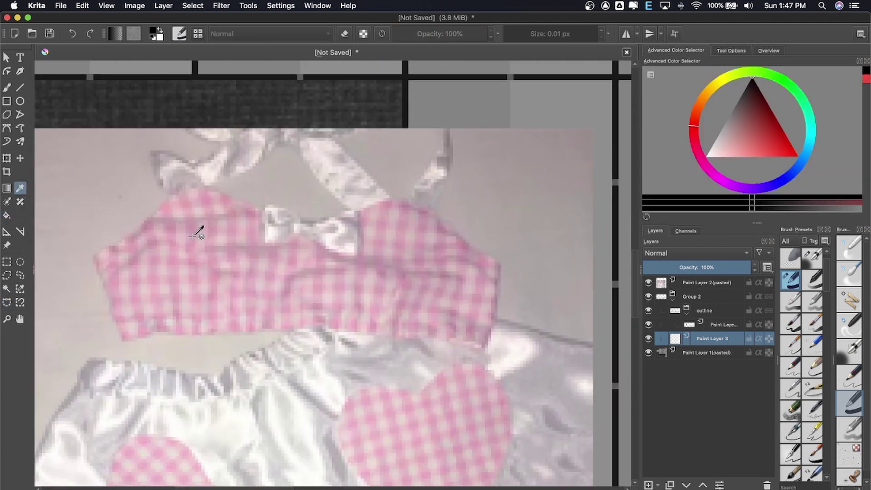
left_click(200, 233)
left_click_drag(697, 148, 731, 148)
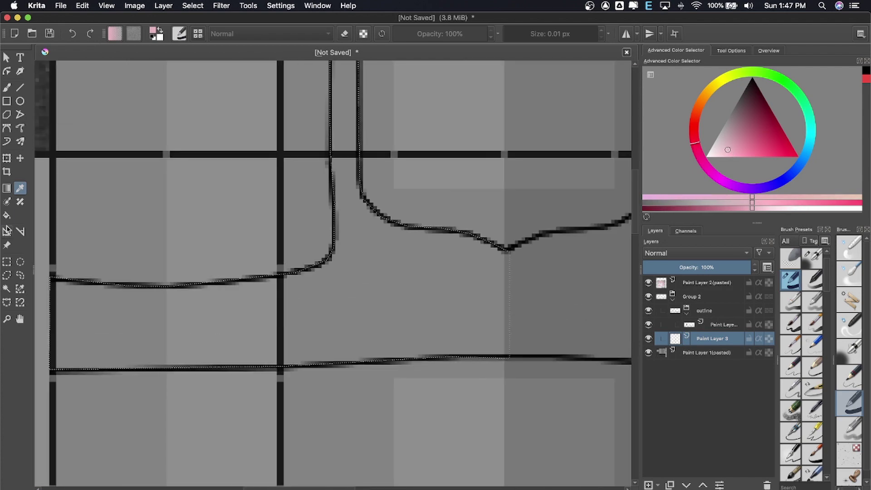
key("f")
left_click(189, 257)
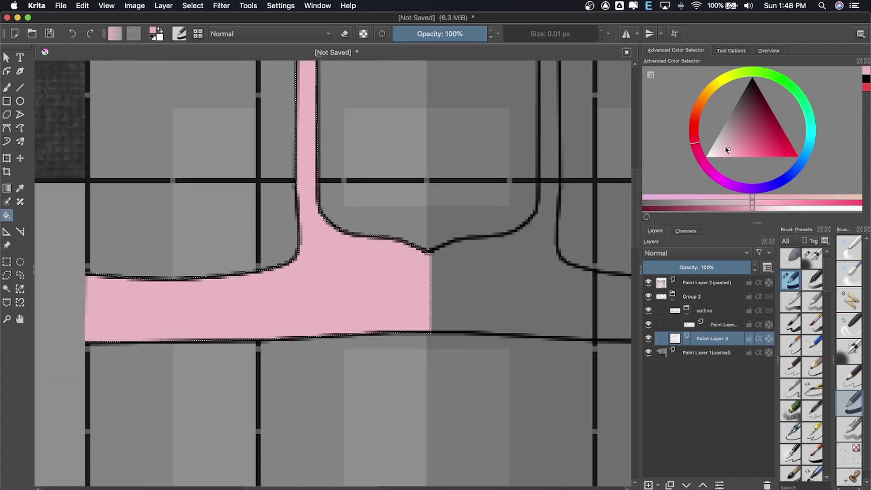
left_click_drag(725, 146, 723, 152)
left_click(392, 298)
- Deselect, copy and paste the pink half, mirror it horizontally and merge it down
key("ctrl+r")
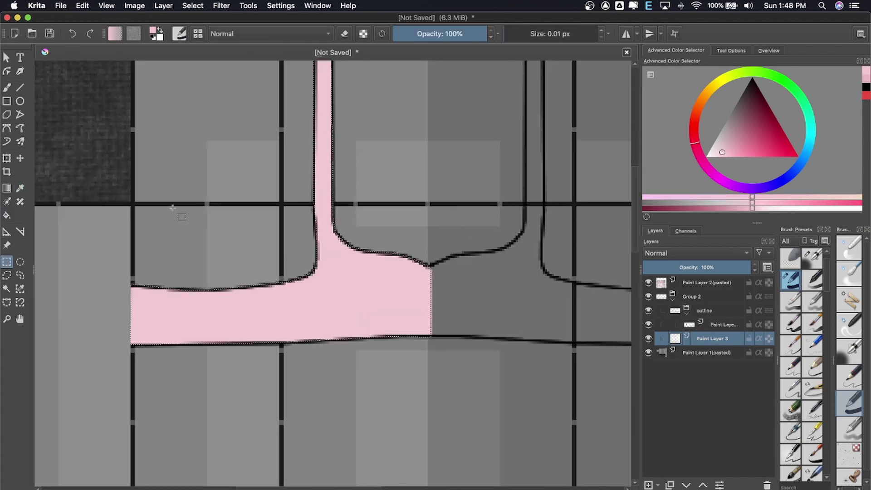
key("ctrl+shift+a")
scroll(136, 150, "down", 2)
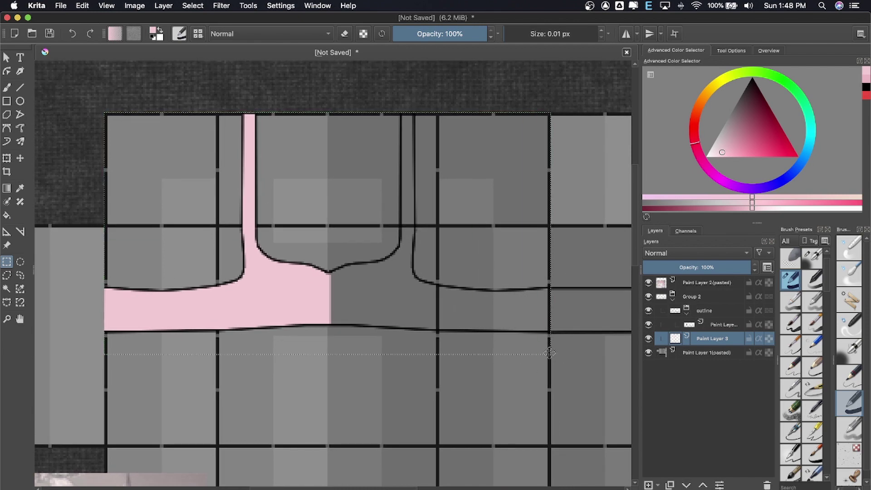
key("ctrl+c")
key("ctrl+v")
left_click(153, 6)
left_click(281, 109)
key("ctrl+e")
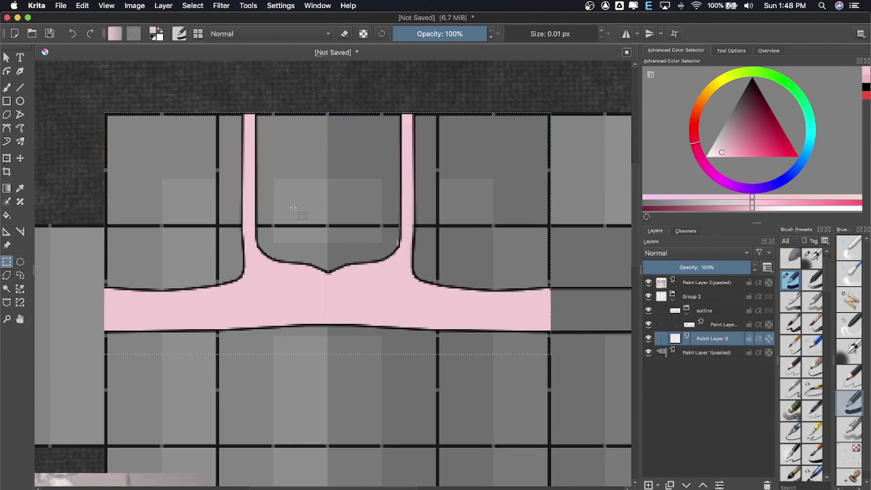
- Rectangle-select the band row and fill it with the pink
key("b")
scroll(361, 327, "up", 3)
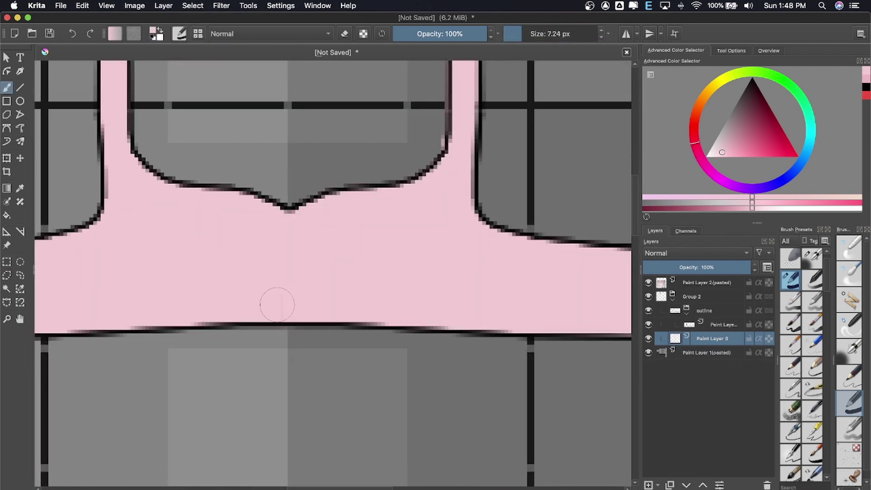
scroll(330, 184, "up", 5)
key("ctrl+r")
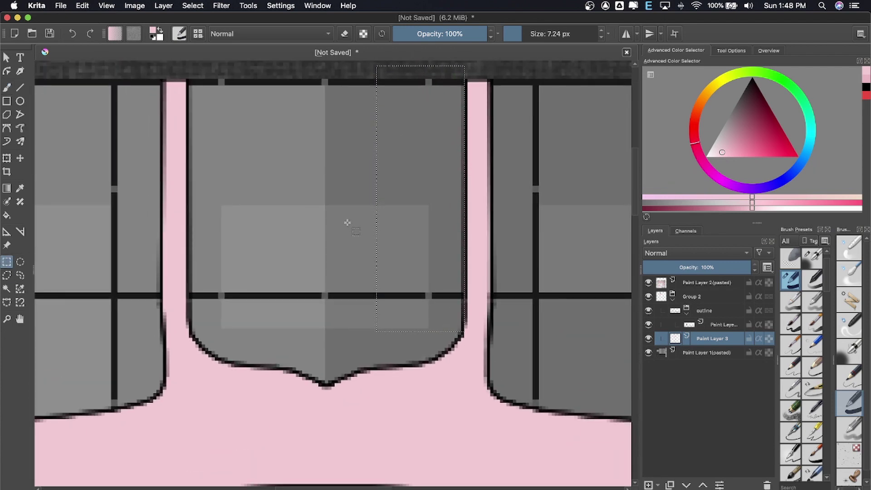
scroll(346, 220, "down", 5)
scroll(133, 232, "right", 5)
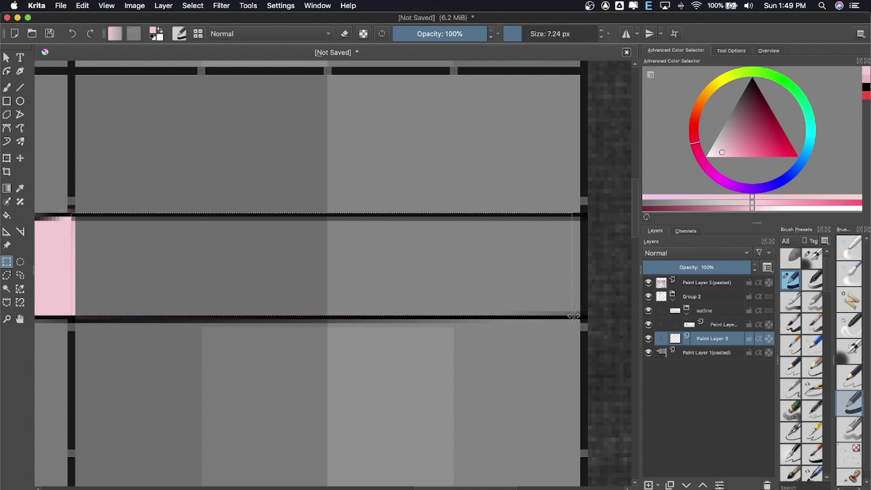
key("shift+BackSpace")
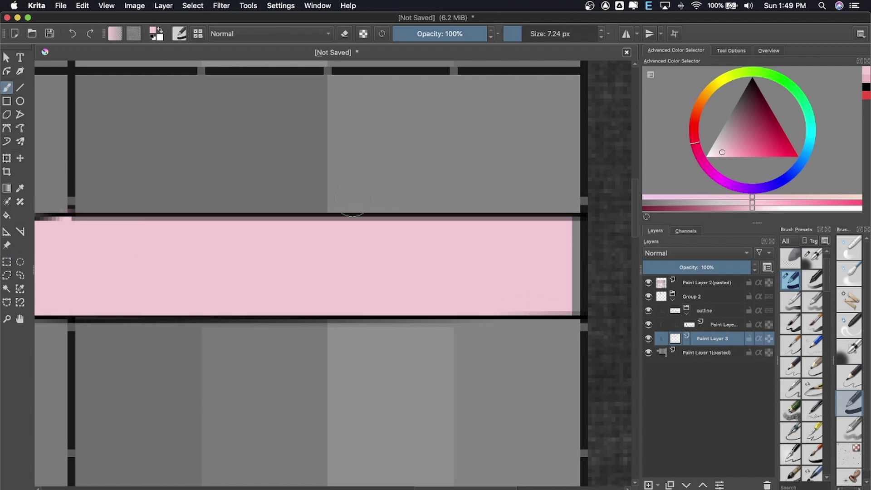
key("b")
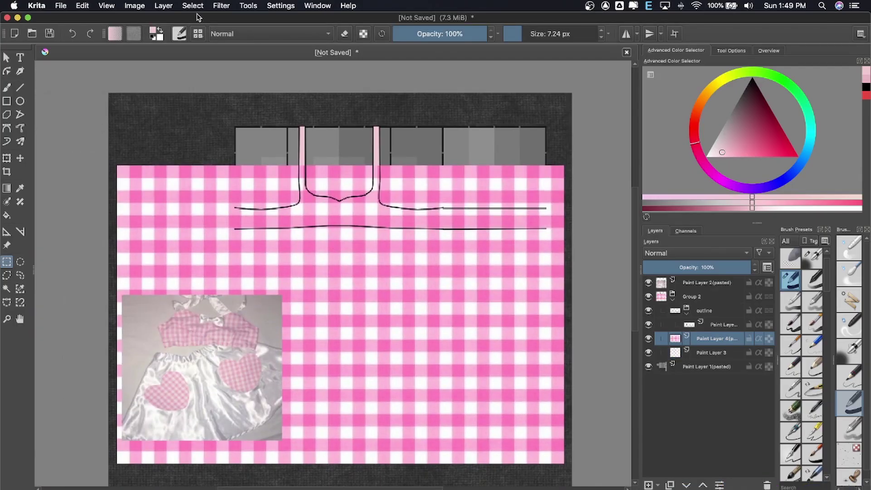
- Lighten and desaturate the gingham via HSV Adjustment, then scale it to a small left swatch
left_click(221, 6)
left_click(377, 175)
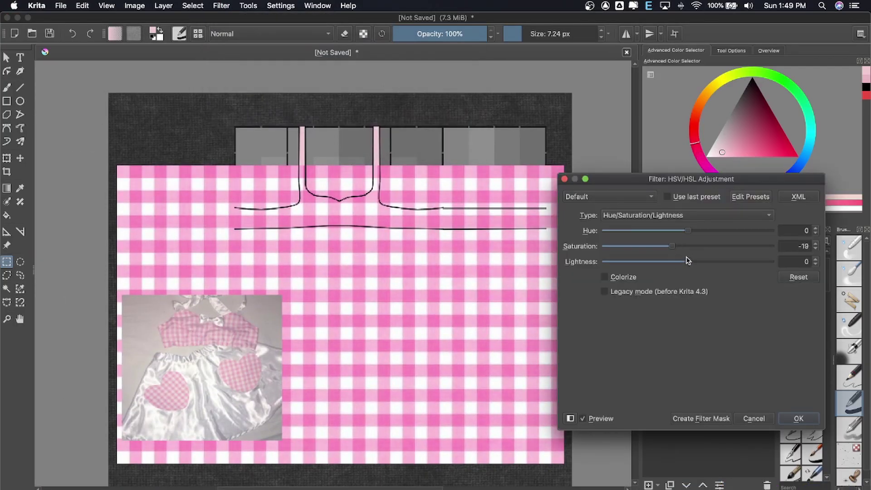
left_click_drag(688, 260, 708, 262)
mouse_move(689, 231)
left_mouse_down()
mouse_move(743, 232)
mouse_move(690, 234)
left_mouse_up()
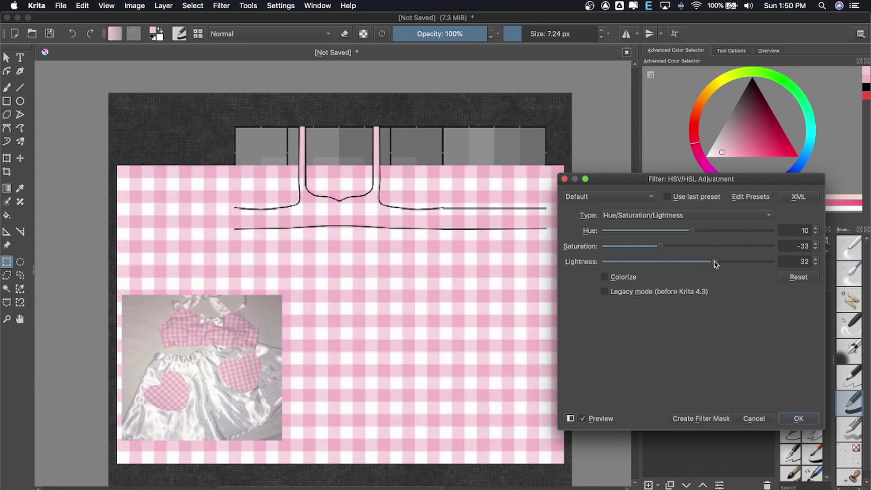
left_click(788, 420)
key("ctrl+t")
mouse_move(564, 165)
left_mouse_down()
mouse_move(301, 187)
mouse_move(307, 195)
left_mouse_up()
- Duplicate the gingham swatch, move the copy over the straps and lower its opacity
scroll(307, 194, "up", 3)
scroll(307, 194, "up", 2)
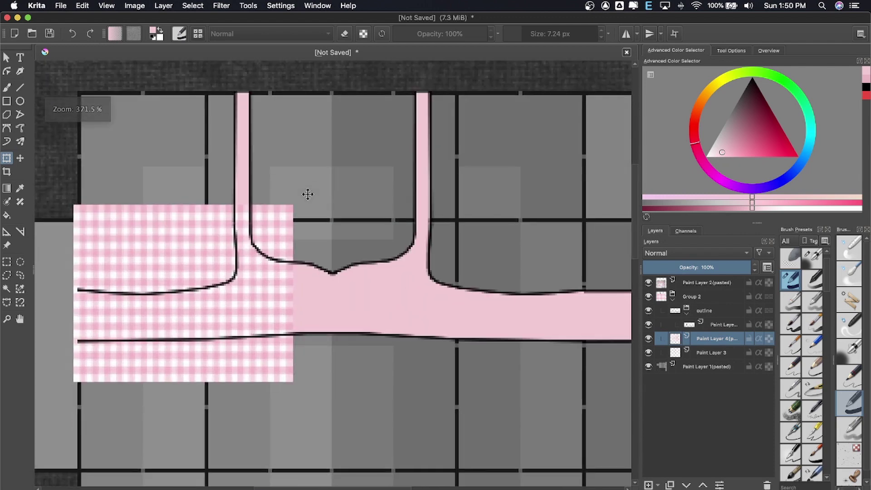
key("ctrl+j")
key("t")
mouse_move(307, 194)
left_mouse_down()
mouse_move(227, 153)
mouse_move(336, 223)
left_mouse_up()
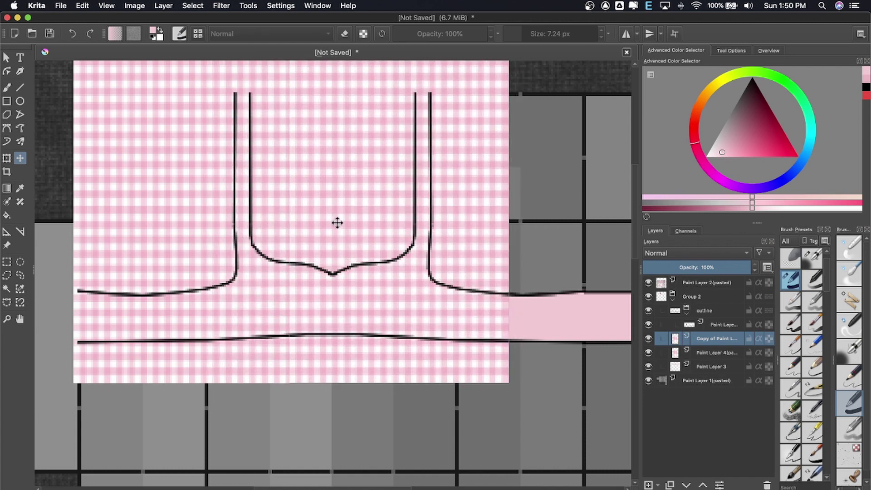
scroll(336, 217, "right", 10)
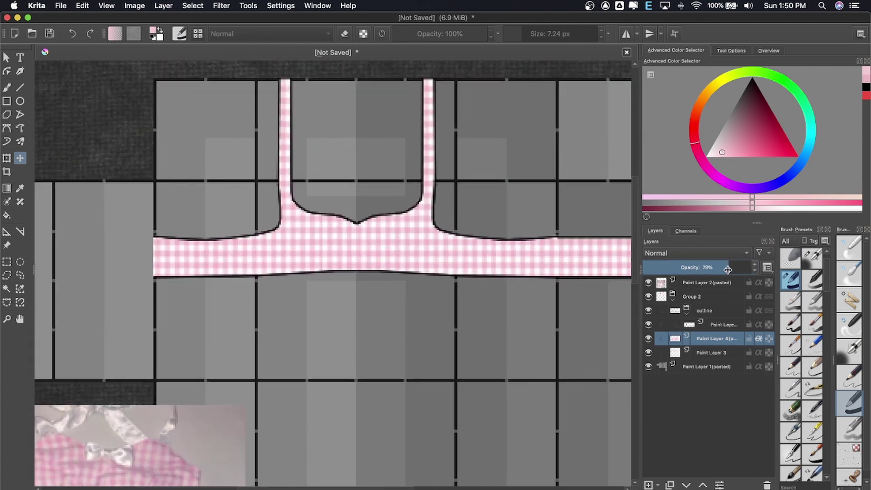
left_click_drag(728, 270, 704, 269)
left_click(710, 325)
scroll(498, 284, "down", 5)
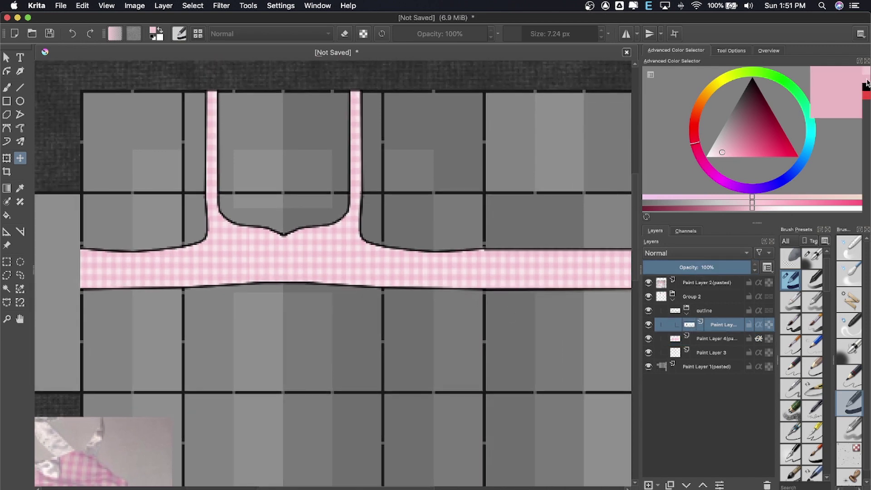
- Set up a slightly deeper pink and a fine brush on Paint Layer 3
scroll(451, 273, "down", 1)
key("b")
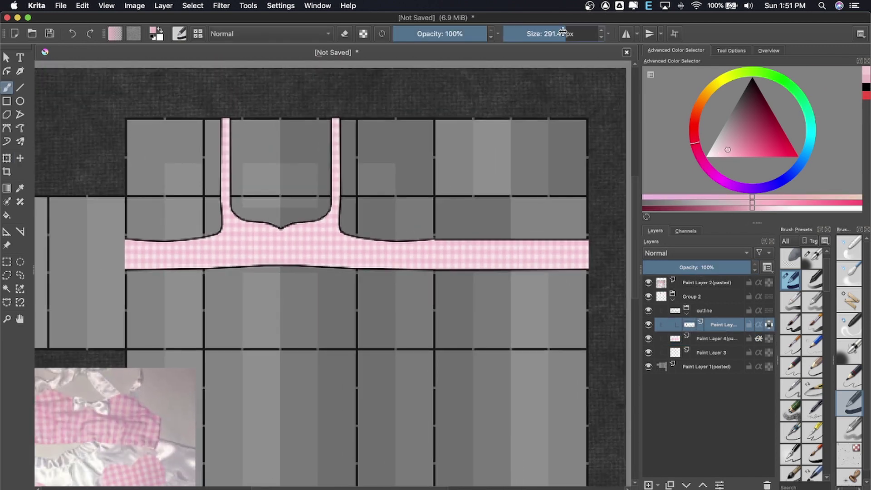
left_click_drag(728, 151, 734, 146)
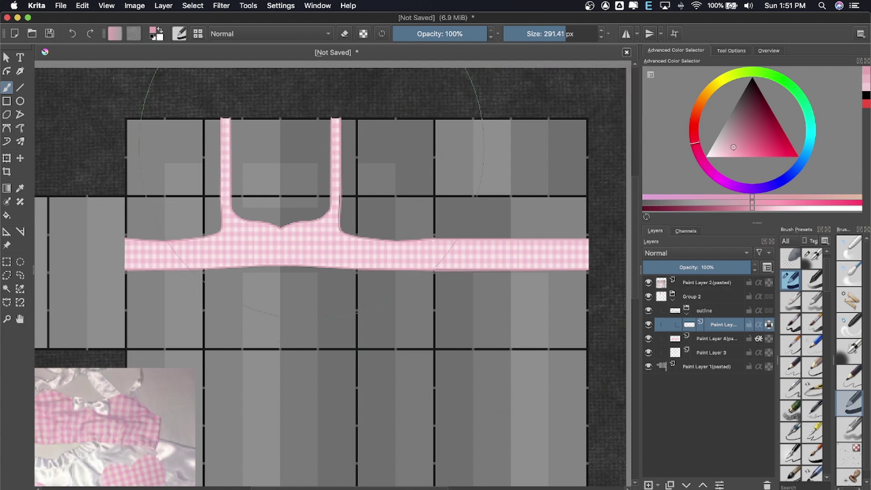
left_click(703, 352)
left_click(515, 40)
scroll(342, 258, "up", 3)
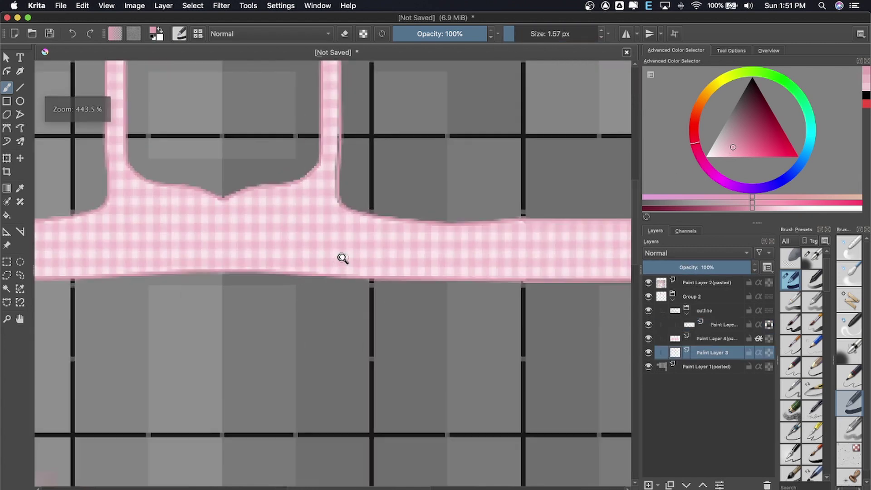
scroll(325, 82, "up", 3)
- Shade the strap and band edges, then bring up the Hue/Saturation/Lightness adjustment
scroll(383, 157, "up", 3)
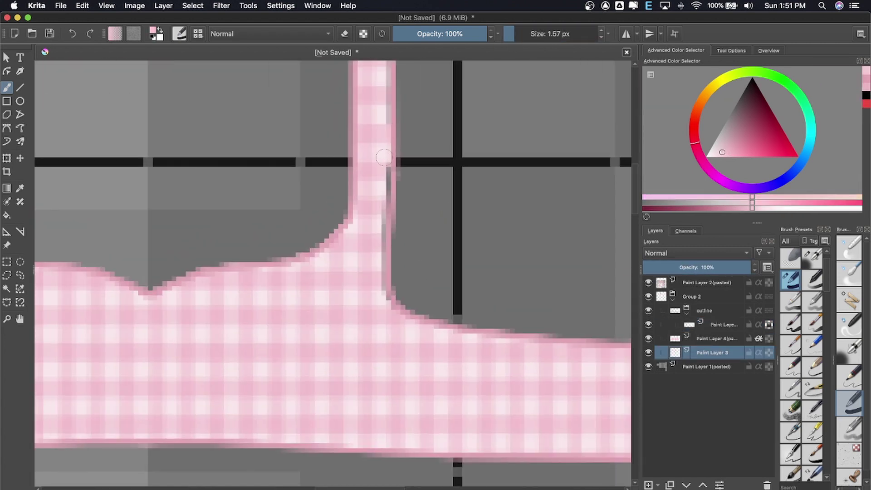
scroll(385, 311, "up", 5)
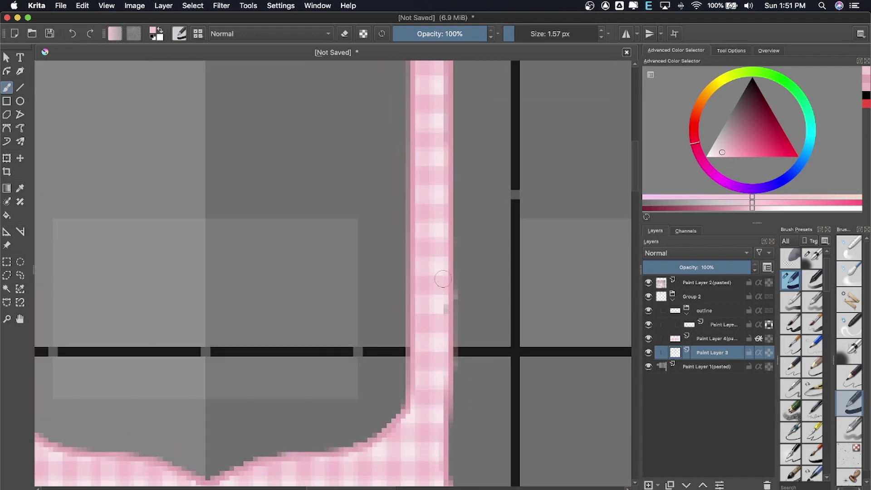
scroll(462, 344, "down", 5)
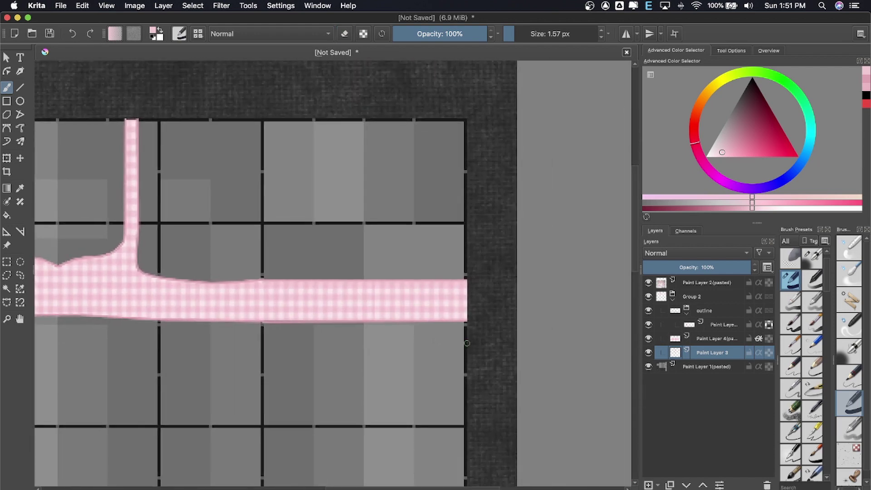
scroll(433, 330, "up", 5)
scroll(433, 330, "up", 2)
scroll(446, 230, "down", 5)
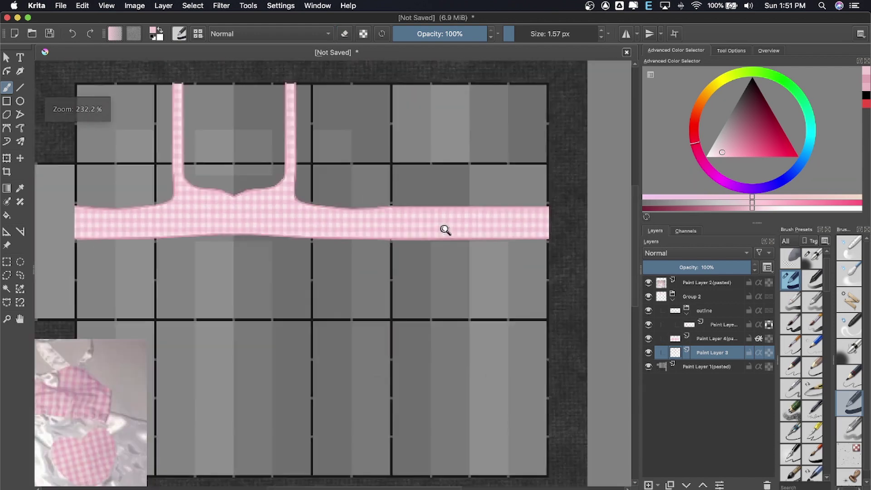
scroll(445, 230, "down", 1)
left_click(717, 325)
left_click(222, 5)
- Darken the layer slightly with a Hue/Saturation/Lightness adjustment
left_click(410, 113)
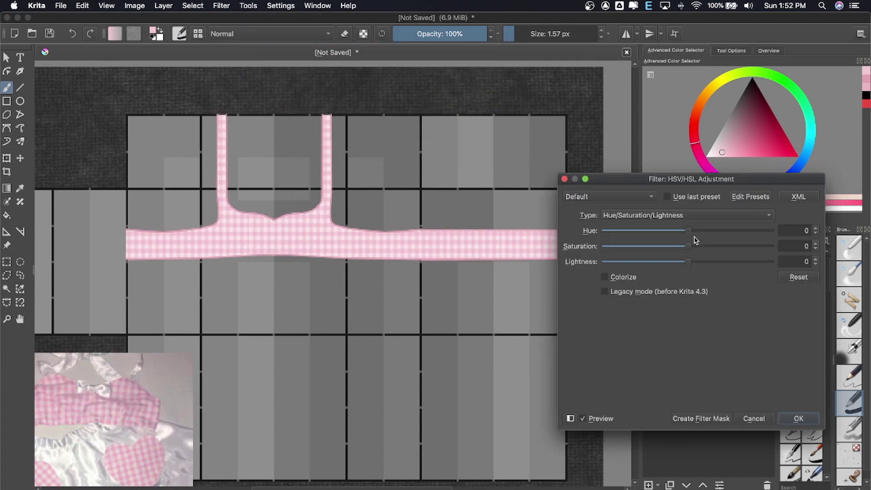
left_click_drag(689, 262, 680, 265)
left_click(744, 420)
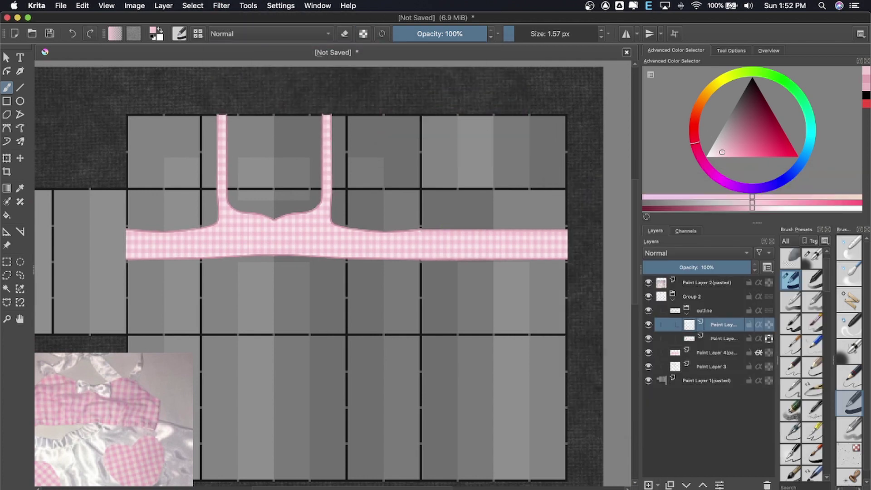
- Fill the layer with a noise pattern, set it to Overlay at 22% opacity
left_click(134, 33)
left_click(82, 6)
left_click(116, 168)
key("alt+shift+o")
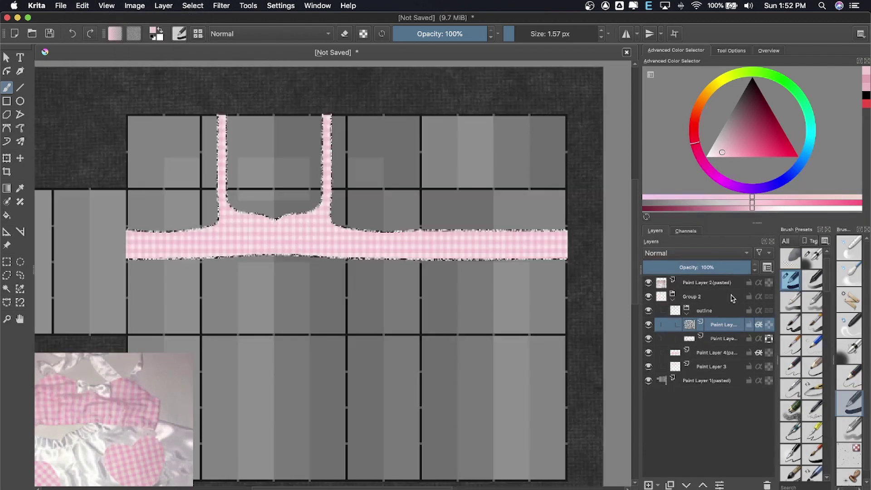
left_click_drag(720, 267, 674, 250)
- Merge the noise layer down, undo the merge, and add a new blank layer
key("ctrl+e")
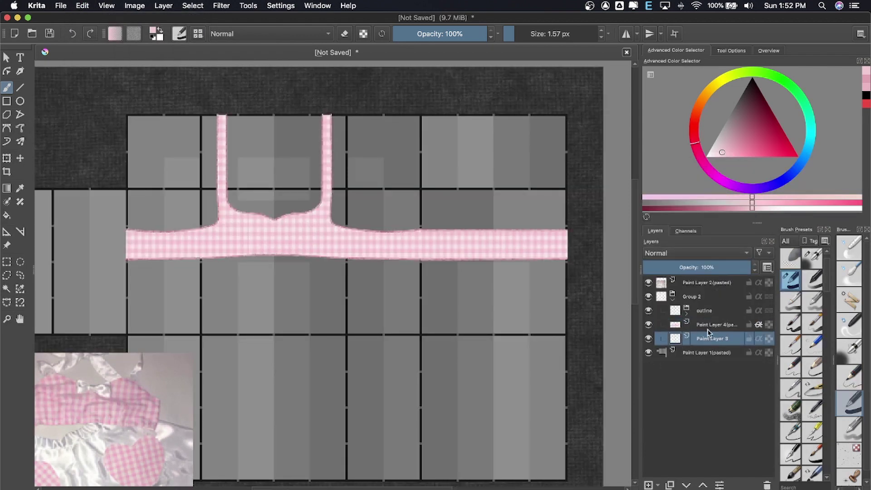
key("ctrl+e")
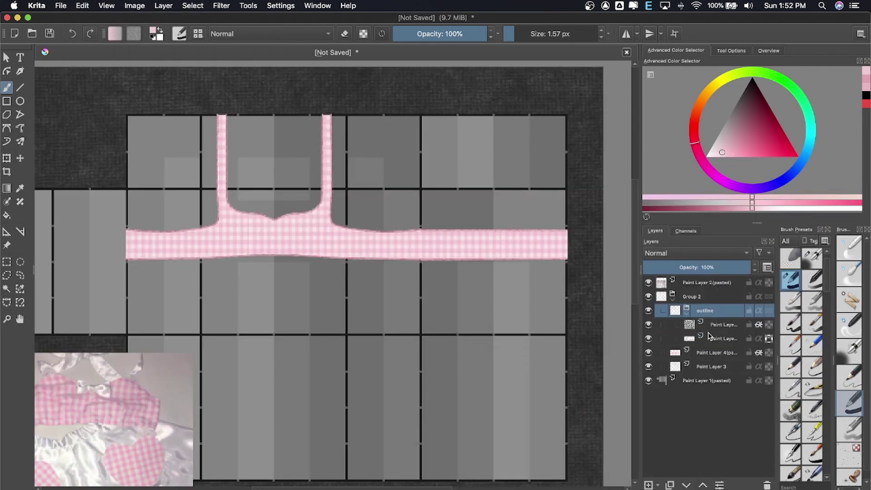
key("ctrl+z")
key("ctrl+z")
key("ctrl+z")
key("plus")
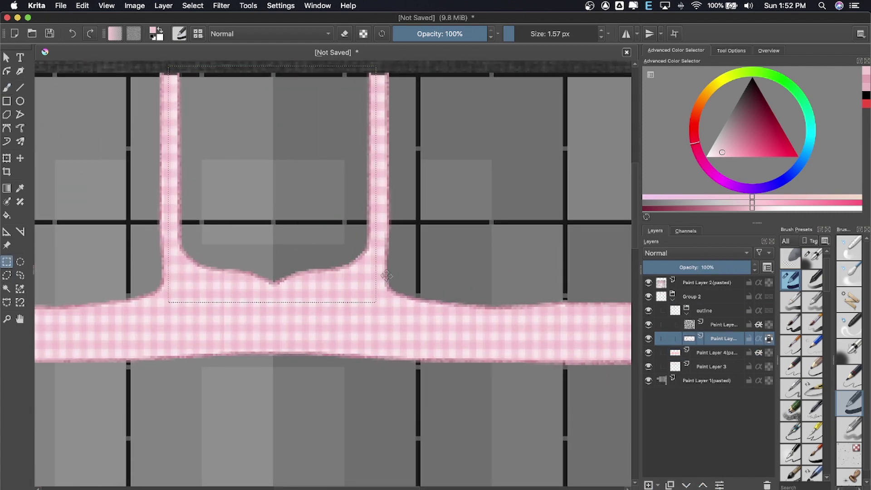
key("plus")
key("Insert")
left_click(193, 6)
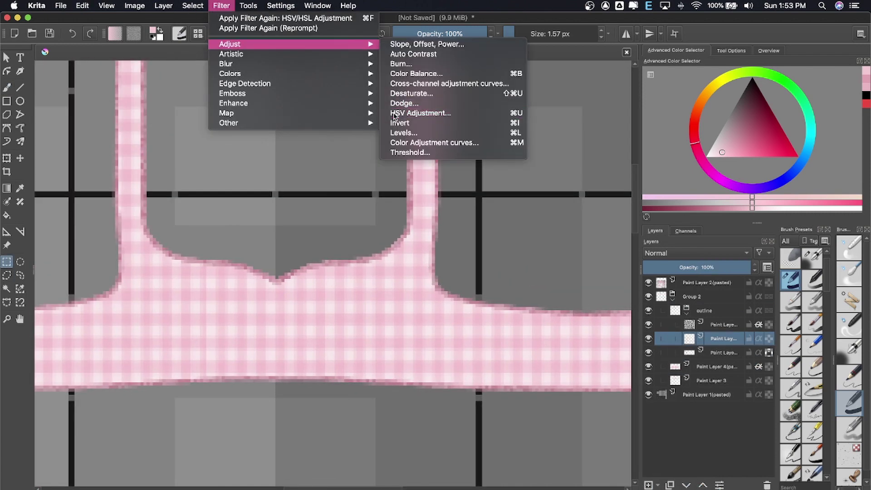
- Darken the outline to solid black with the colour adjustment filter
left_click(395, 115)
left_click(793, 418)
key("t")
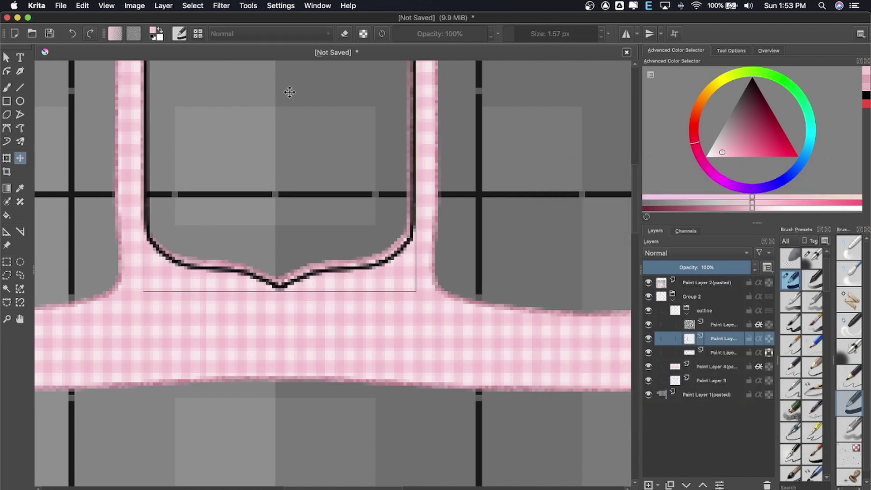
- Rectangle-select the upper straps above the neckline, erase the outline there, and deselect
key("minus")
key("ctrl+r")
left_click_drag(170, 80, 502, 208)
key("Delete")
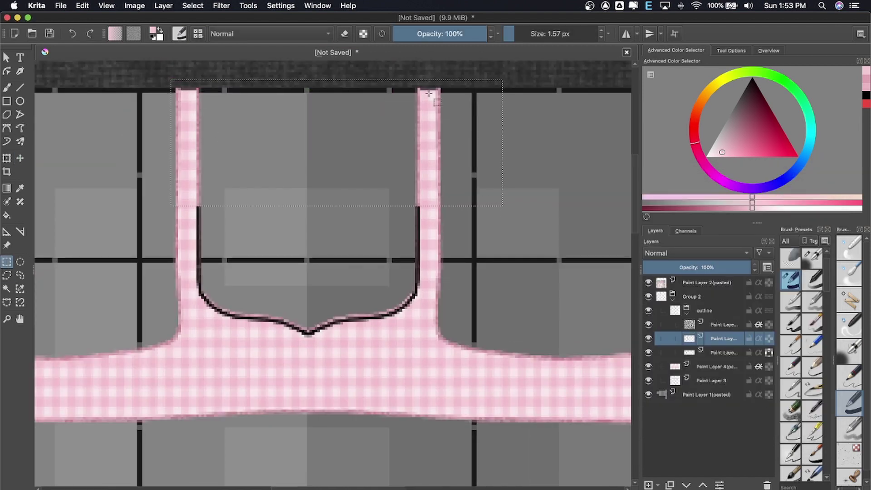
key("Delete")
key("ctrl+shift+a")
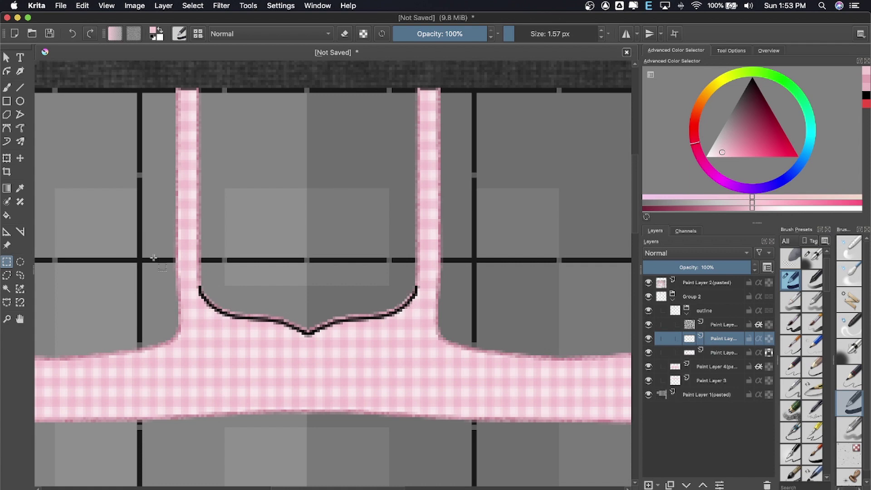
- Reset the colour to black and draw a Bezier curve along the neckline and band's top edge
key("plus")
key("plus")
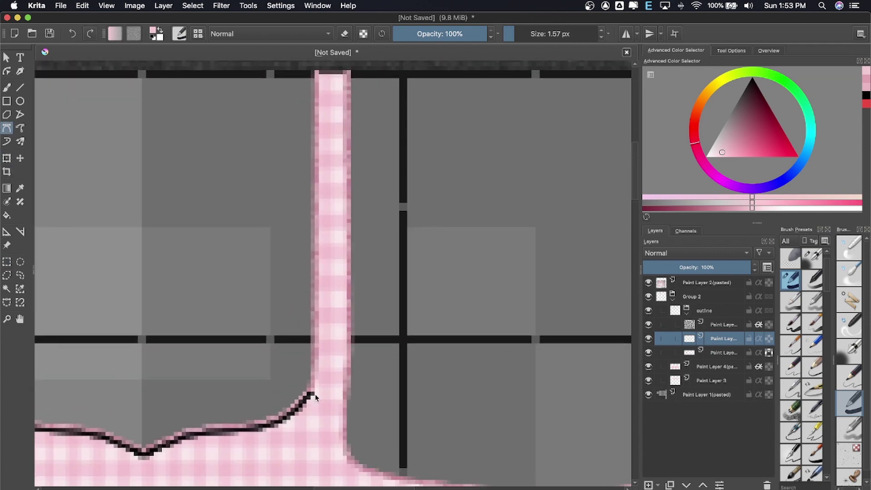
key("d")
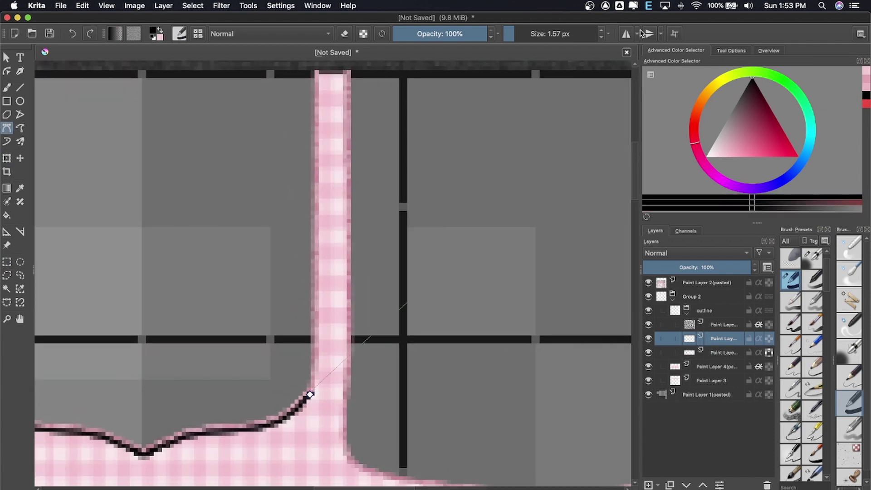
key("minus")
key("plus")
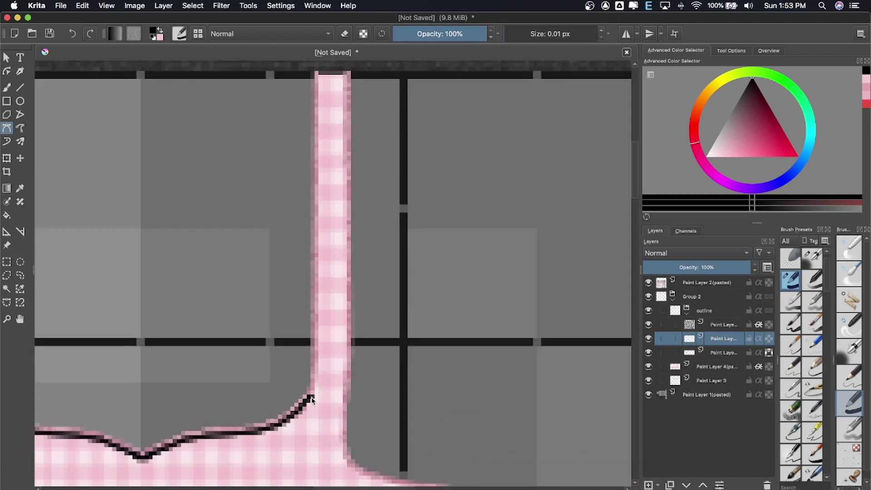
left_click_drag(296, 148, 461, 169)
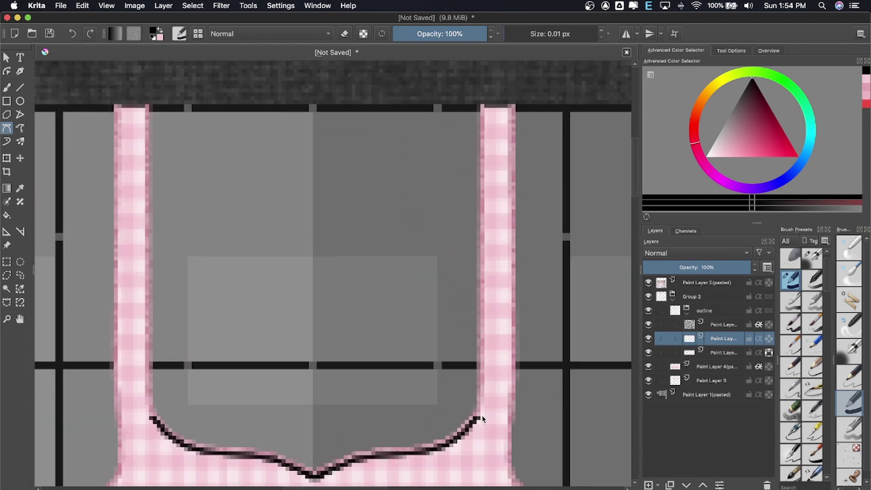
left_click(486, 108)
scroll(335, 279, "left", 5)
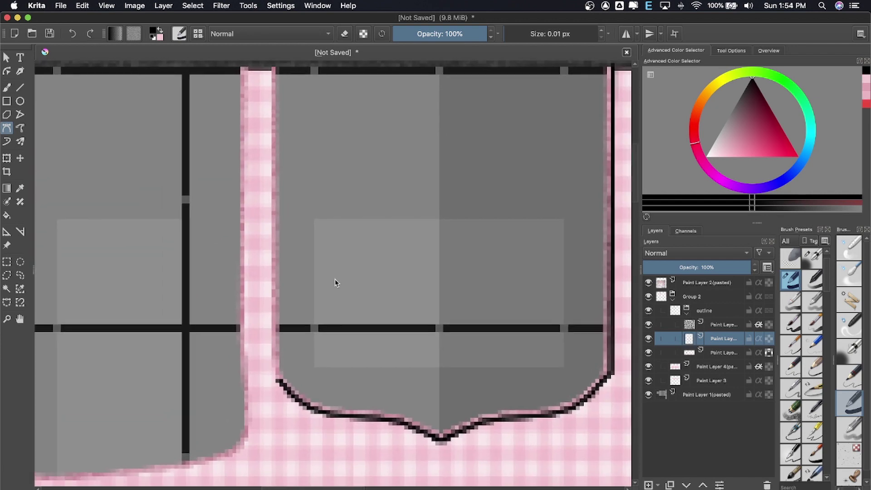
left_click(269, 72)
key("minus")
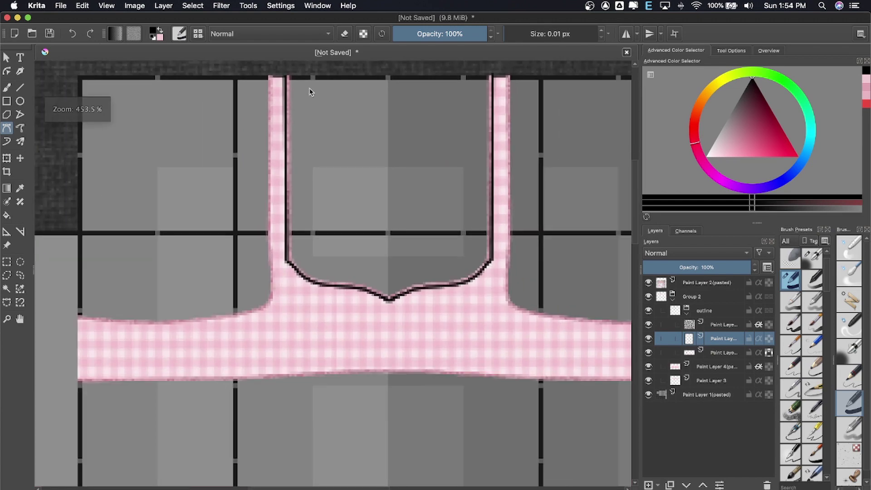
key("plus")
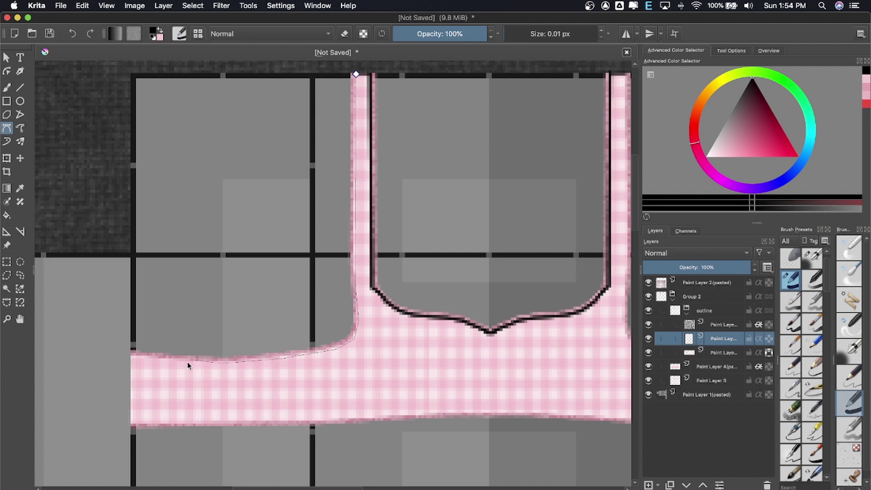
double_click(131, 360)
key("minus")
- Copy the left half of the outline, paste it, mirror it horizontally, and merge it down
key("ctrl+r")
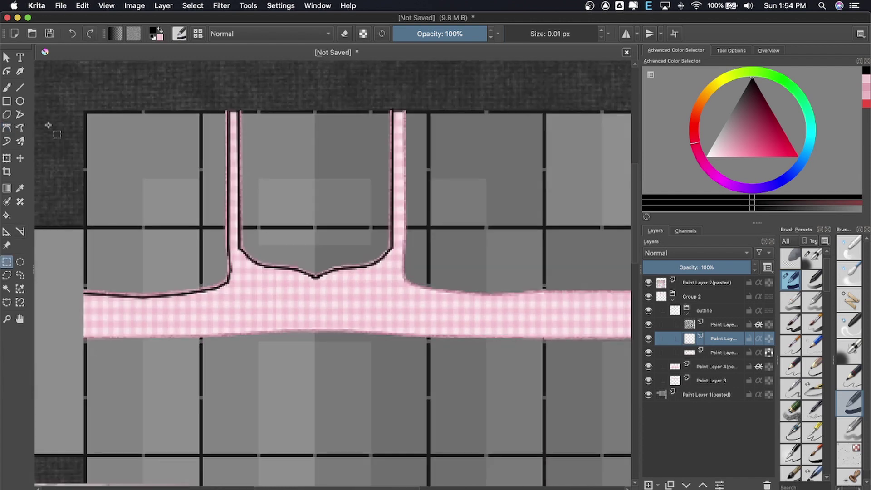
left_click_drag(50, 104, 231, 357)
key("ctrl+c")
key("ctrl+v")
left_click(163, 6)
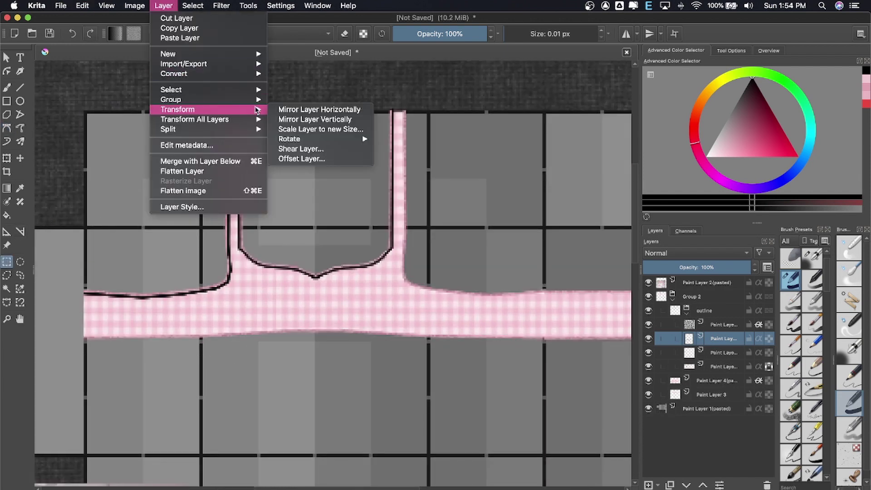
left_click(308, 107)
scroll(443, 234, "right", 3)
key("t")
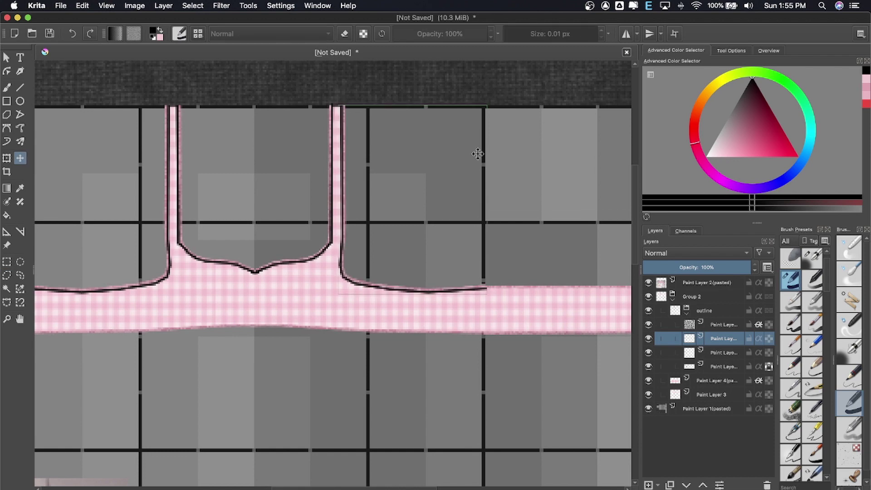
key("ctrl+e")
- Draw a Bezier curve outline along the band's bottom edge
left_click(649, 338)
key("plus")
left_click(6, 128)
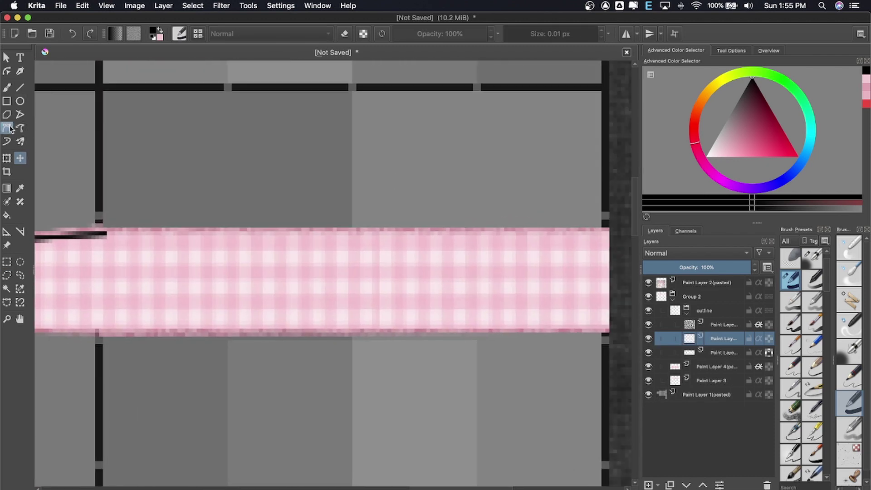
scroll(459, 224, "down", 2)
scroll(456, 228, "up", 2)
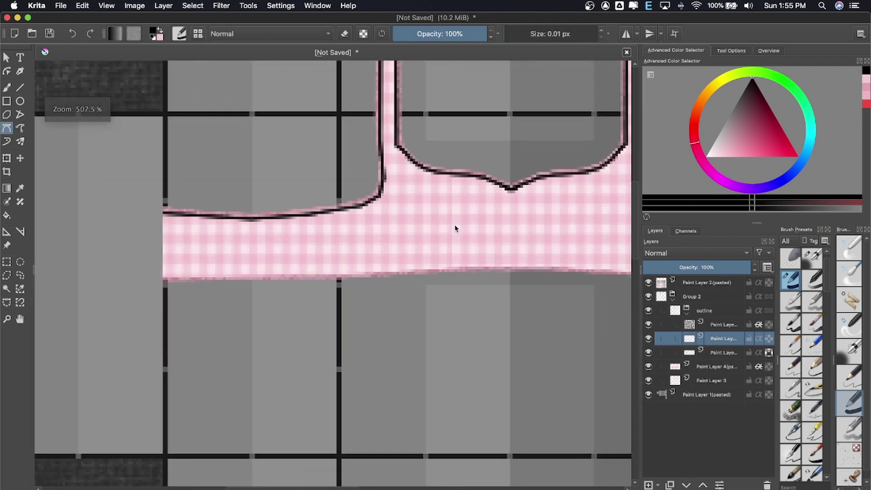
scroll(101, 304, "up", 2)
double_click(378, 300)
scroll(378, 301, "right", 5)
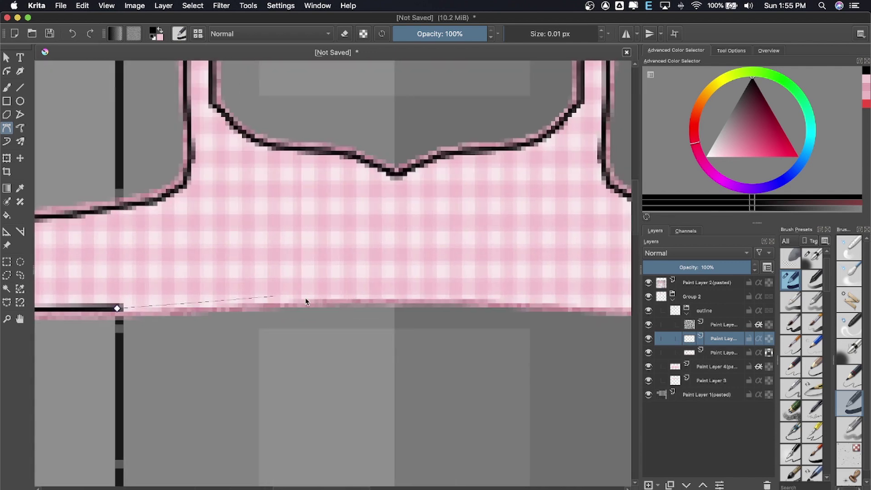
double_click(395, 298)
scroll(360, 287, "right", 5)
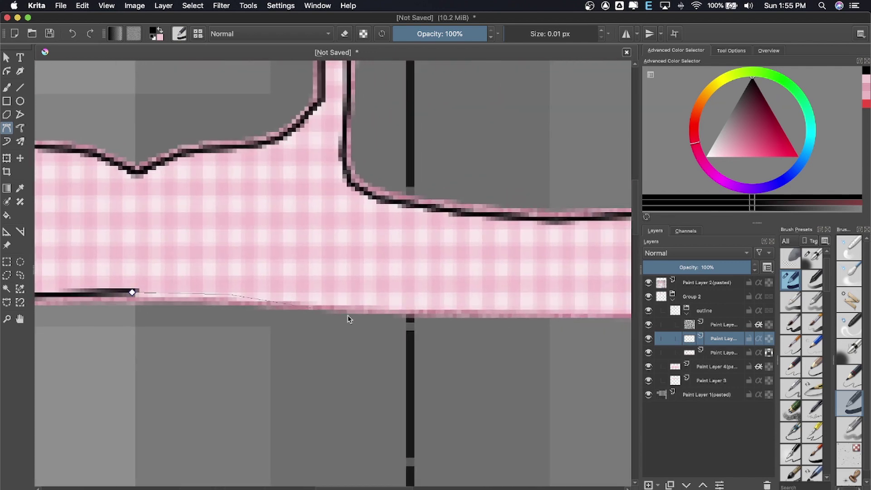
double_click(388, 305)
scroll(272, 308, "right", 5)
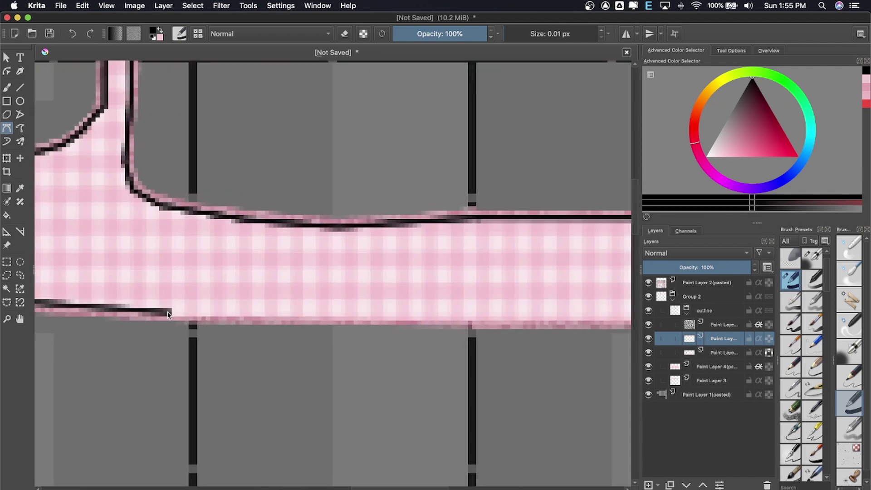
double_click(475, 312)
scroll(248, 265, "right", 5)
- Undo the faulty last segment of the bottom edge outline
key("ctrl+z")
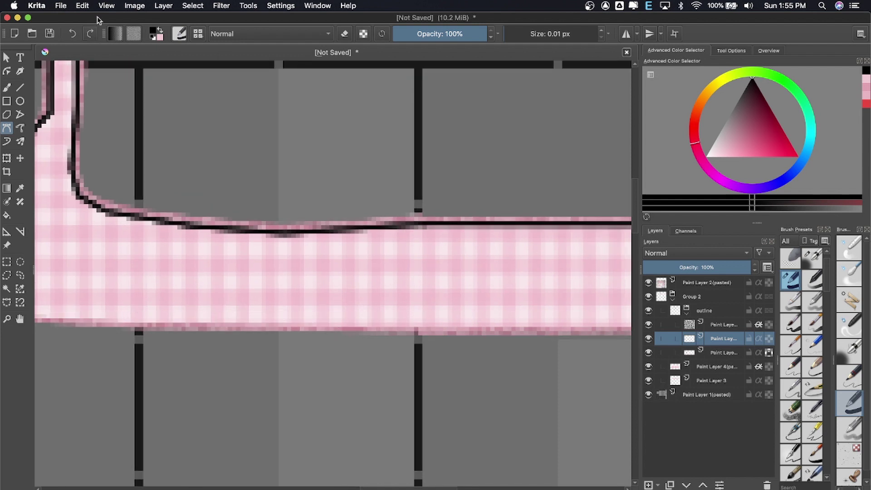
scroll(417, 313, "down", 2)
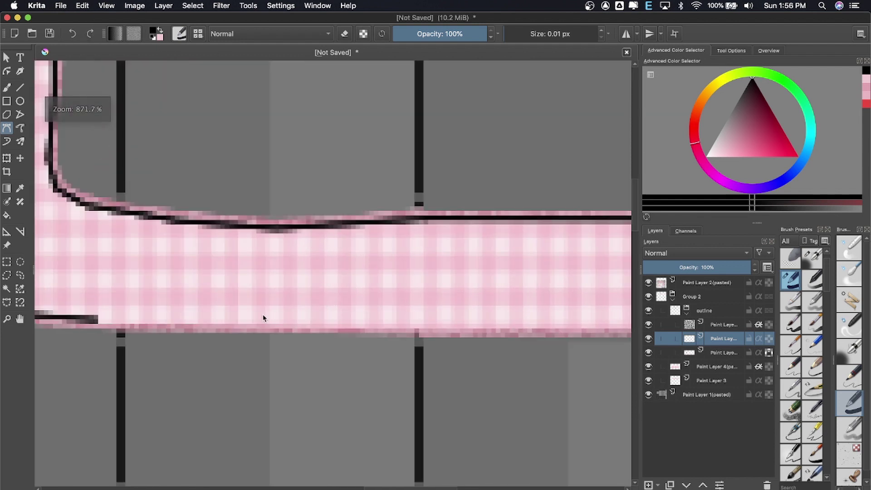
scroll(399, 320, "down", 2)
scroll(407, 320, "up", 2)
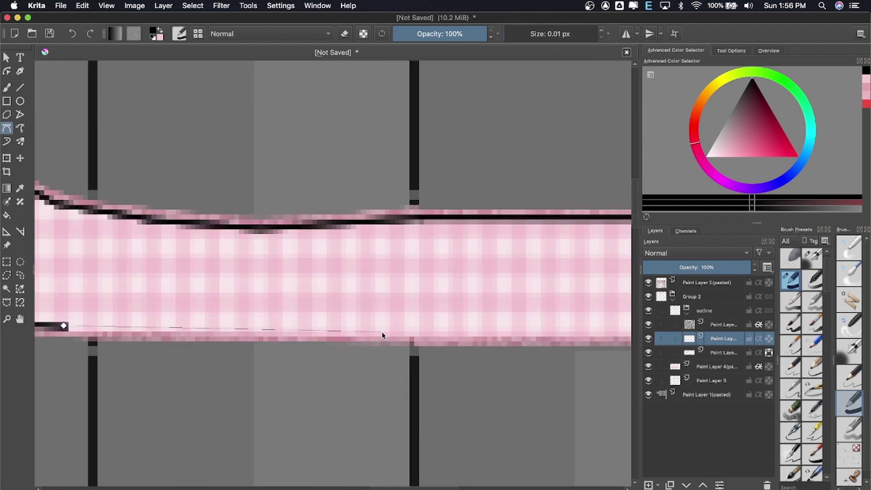
scroll(399, 326, "up", 1)
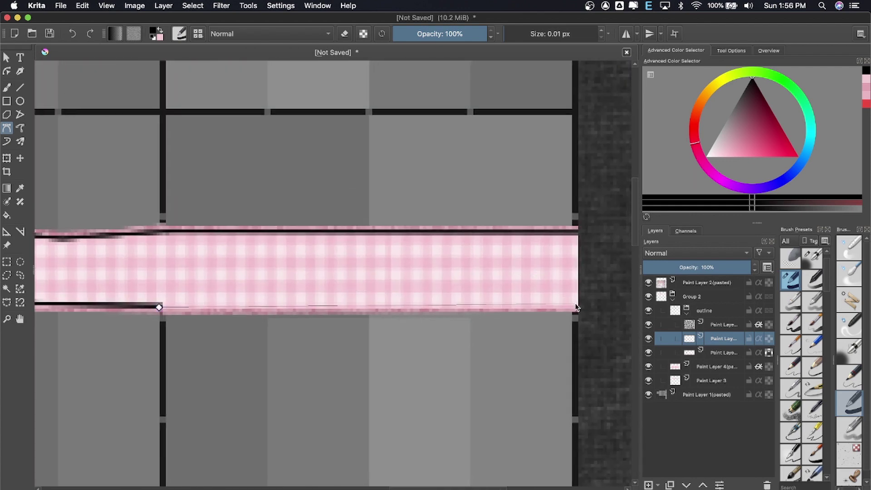
scroll(525, 261, "down", 1)
- Finish the Bezier outline along the band's bottom edge
double_click(574, 306)
scroll(481, 257, "down", 3)
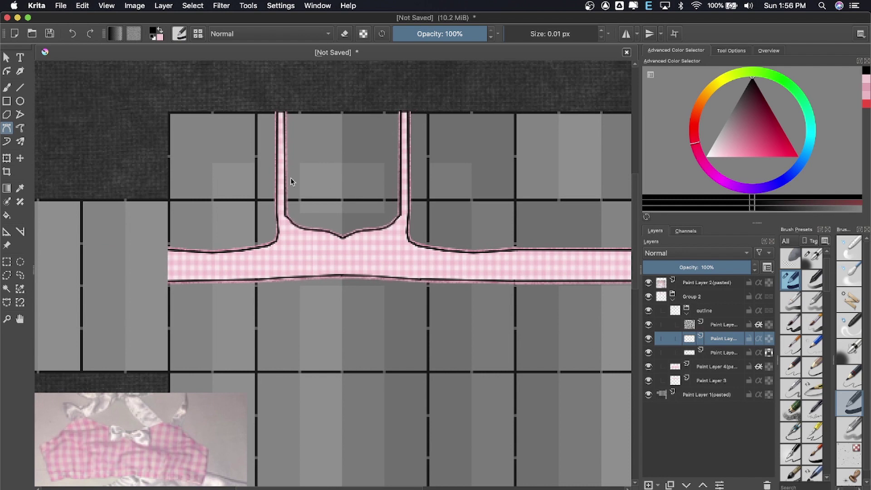
scroll(291, 182, "right", 4)
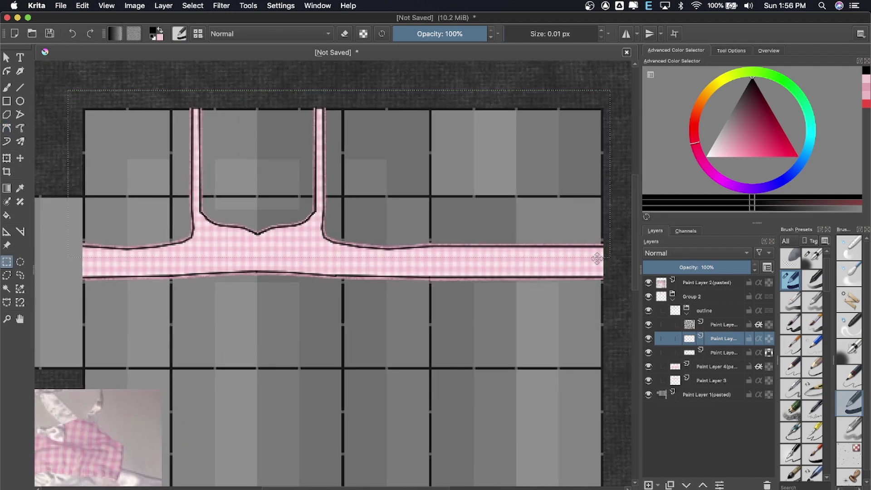
- Duplicate the outline layer and darken the copy with two Hue/Saturation/Lightness passes
key("ctrl+j")
left_click(221, 5)
left_click(421, 113)
left_click(795, 418)
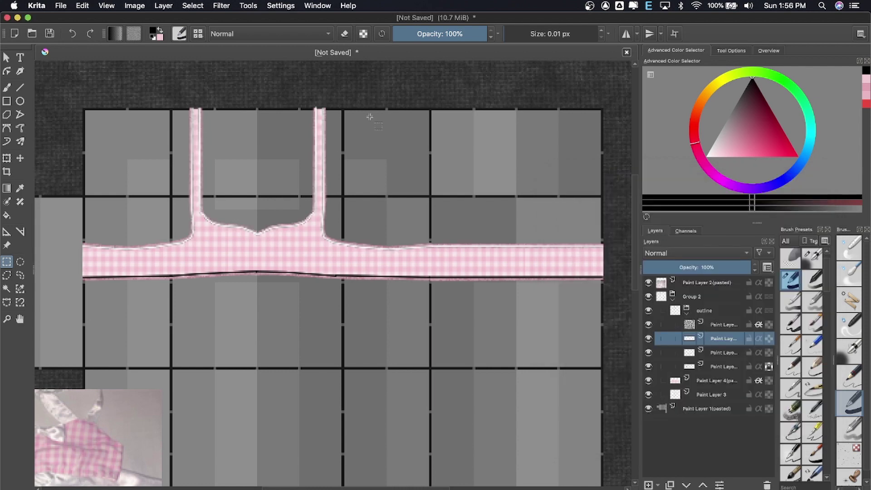
key("t")
scroll(303, 198, "up", 1)
scroll(303, 198, "up", 2)
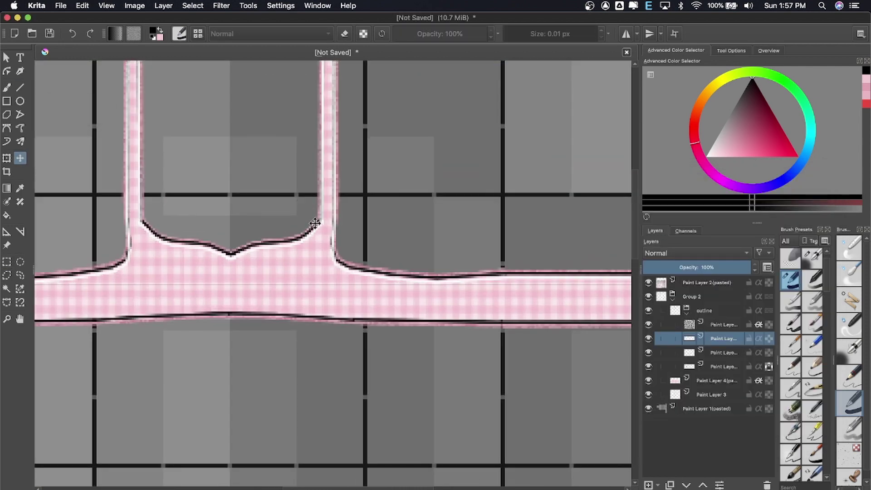
scroll(314, 225, "down", 3)
left_click(222, 5)
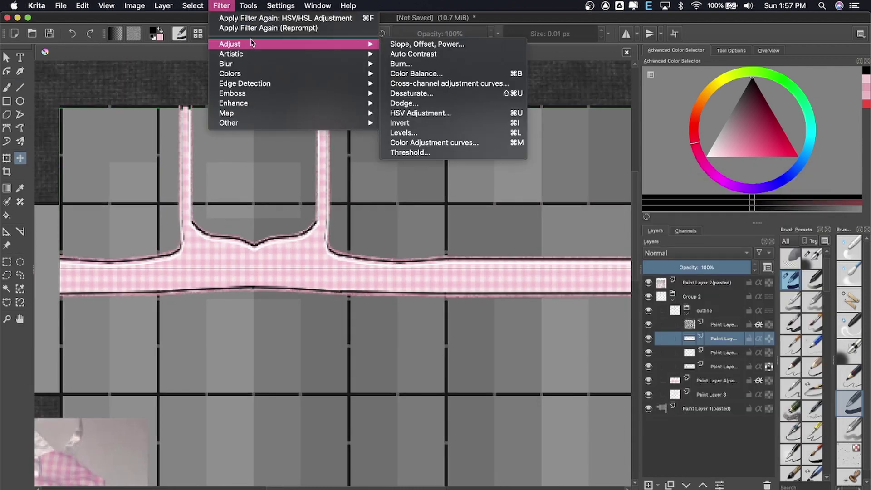
left_click(421, 113)
left_click(797, 418)
scroll(315, 247, "up", 2)
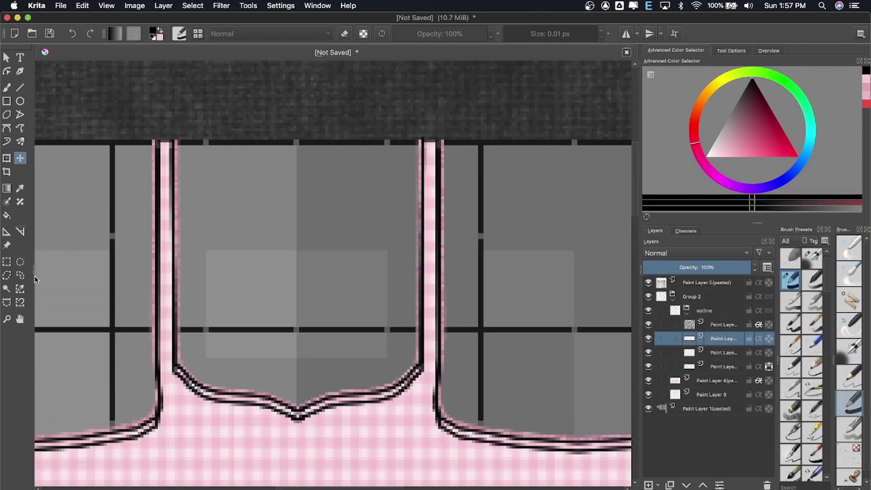
- Select a section of the strap outline and shift it, then undo the misplaced move
left_click(6, 262)
left_click_drag(166, 368, 166, 366)
key("t")
left_click_drag(177, 198, 168, 181)
key("ctrl+r")
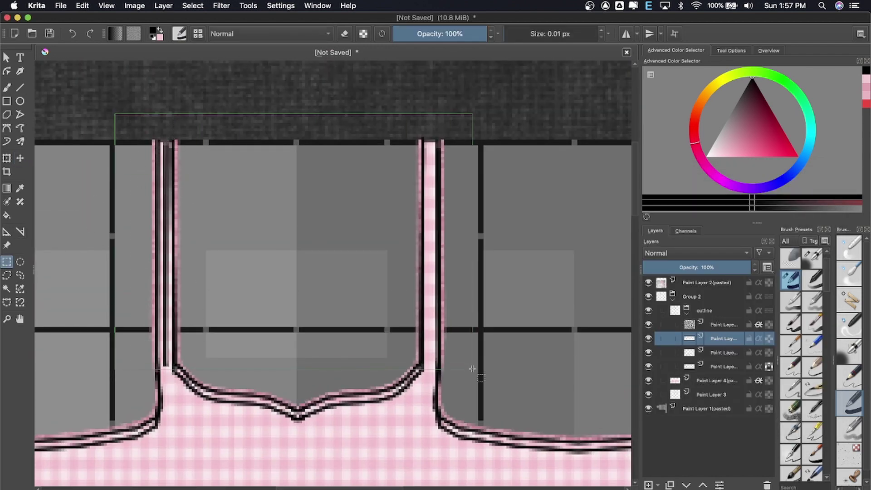
scroll(463, 410, "down", 3)
scroll(463, 409, "down", 3)
scroll(463, 410, "right", 2)
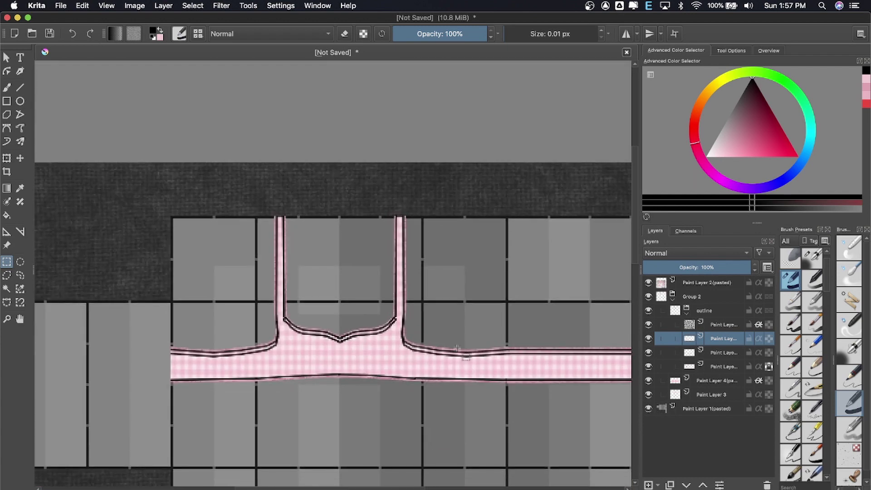
scroll(387, 324, "up", 3)
scroll(387, 323, "up", 1)
- Shrink the brush to a tiny size and touch up the outline where the strap joins
scroll(388, 324, "right", 2)
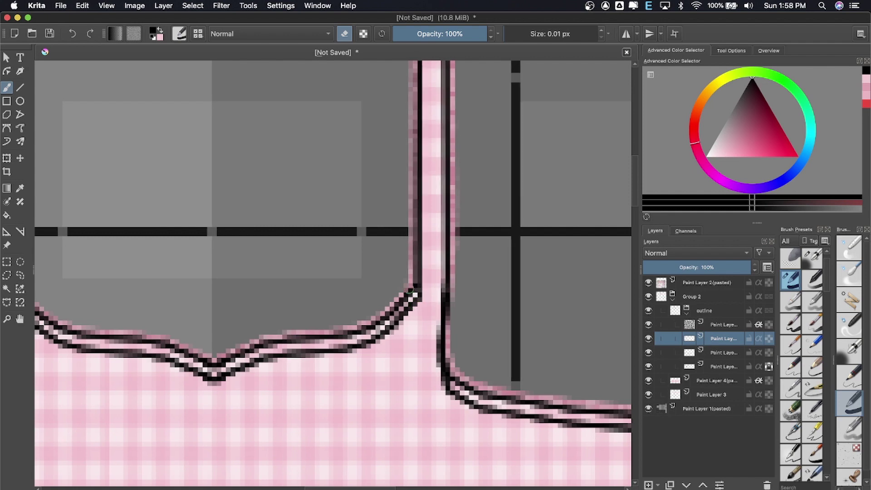
scroll(413, 304, "left", 2)
scroll(476, 290, "left", 2)
scroll(536, 276, "down", 2)
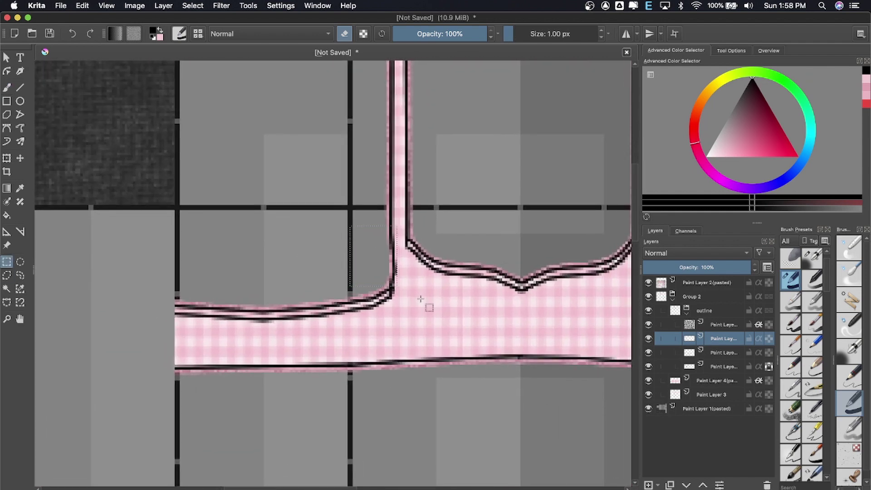
scroll(421, 298, "up", 2)
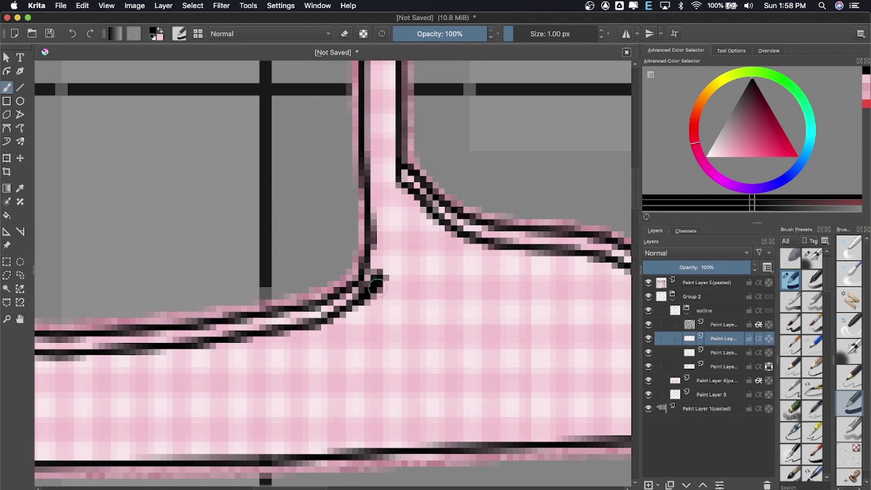
key("[")
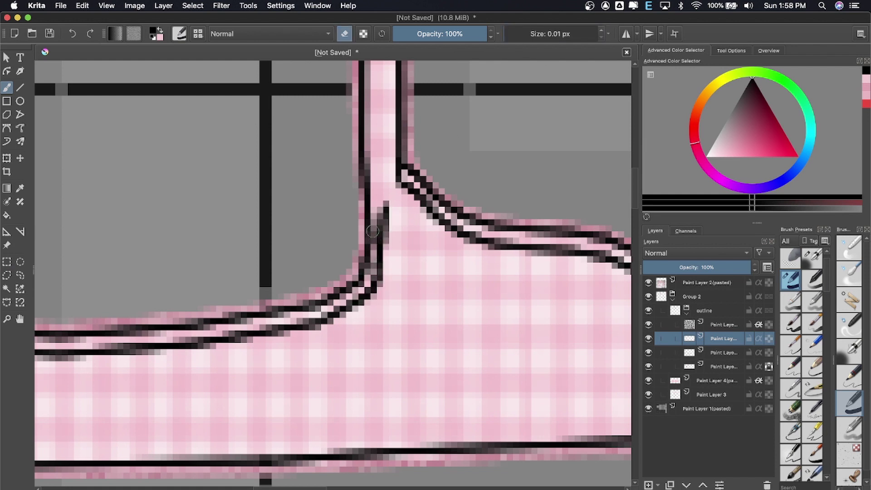
left_click_drag(384, 181, 379, 261)
key("e")
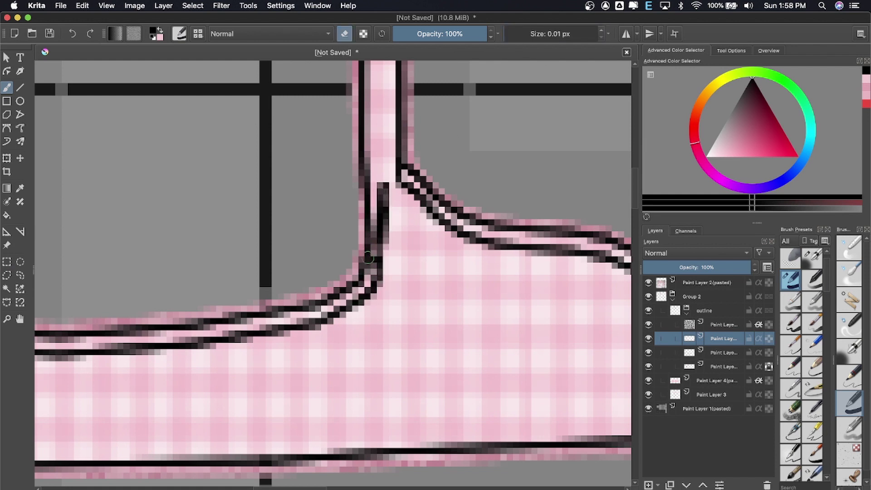
scroll(390, 260, "down", 2)
scroll(318, 227, "down", 1)
scroll(318, 227, "up", 1)
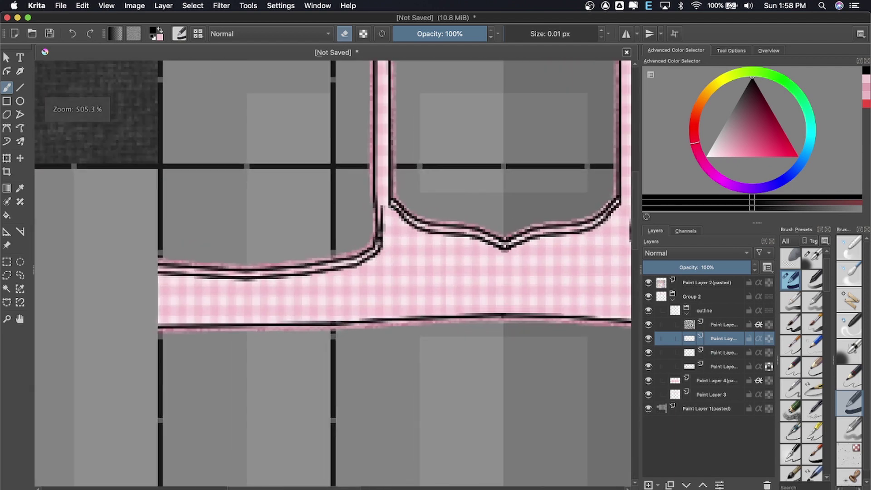
- Finish the outline curve along the left strap and compare with the inner outline hidden
key("e")
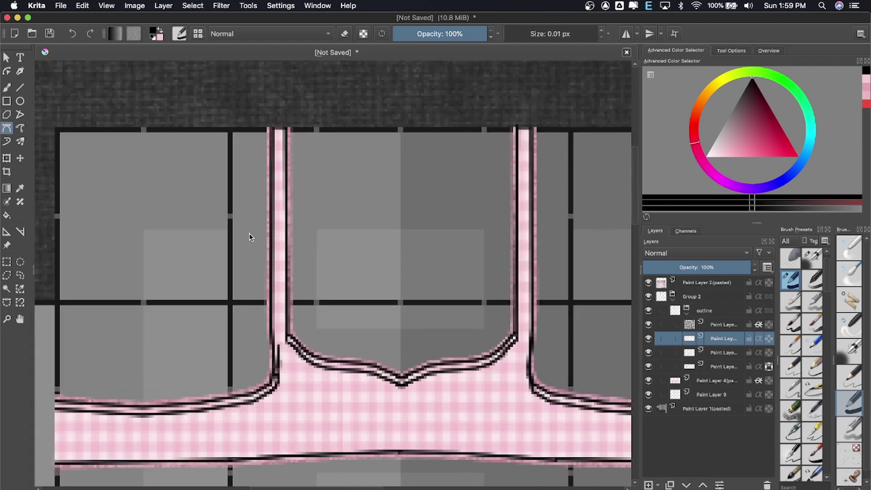
double_click(280, 131)
scroll(308, 204, "up", 1)
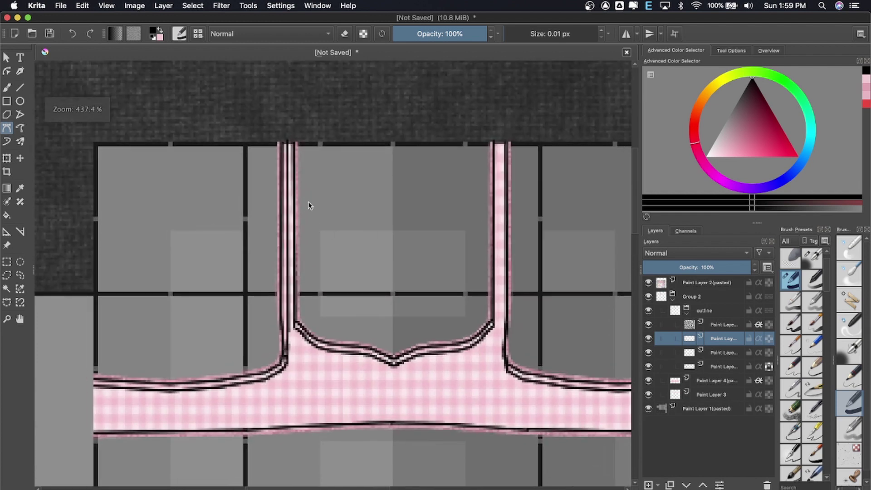
scroll(302, 210, "up", 1)
scroll(100, 206, "right", 5)
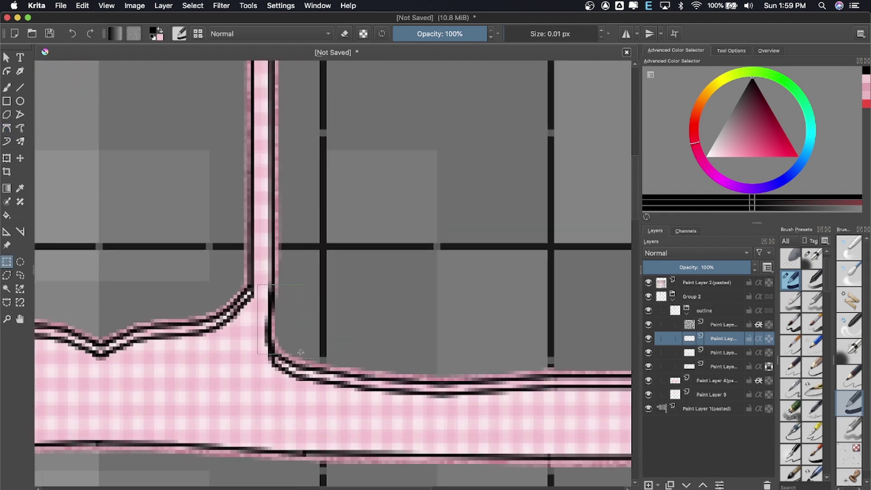
left_click(649, 338)
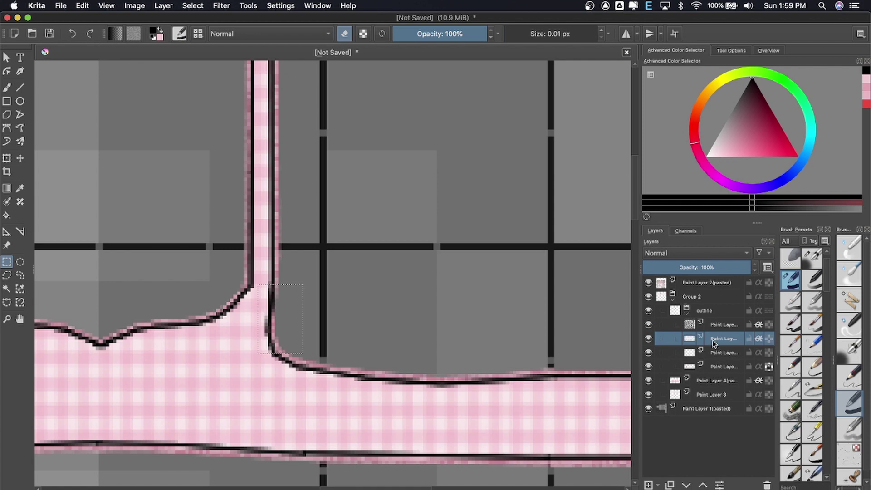
key("ctrl+z")
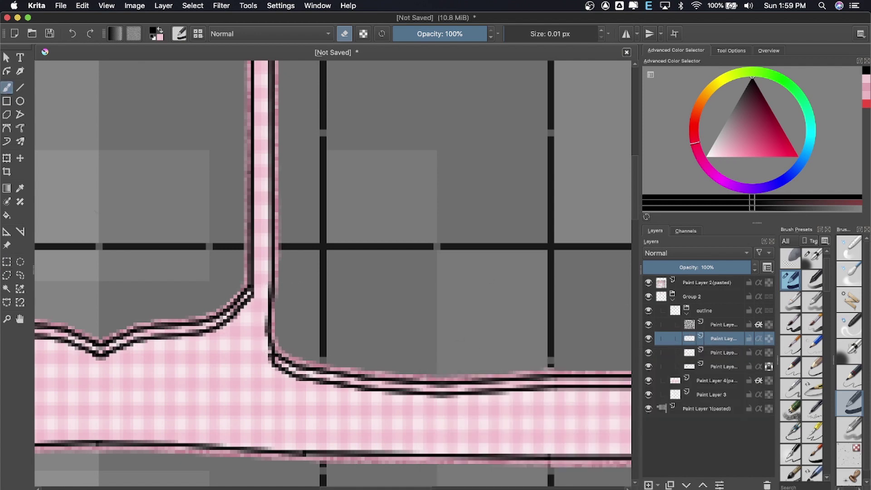
- Paint short strokes at the strap corner and right strap's inner edge, then finish its curve
key("e")
scroll(262, 281, "up", 2)
left_click_drag(266, 343, 280, 380)
scroll(288, 375, "up", 3)
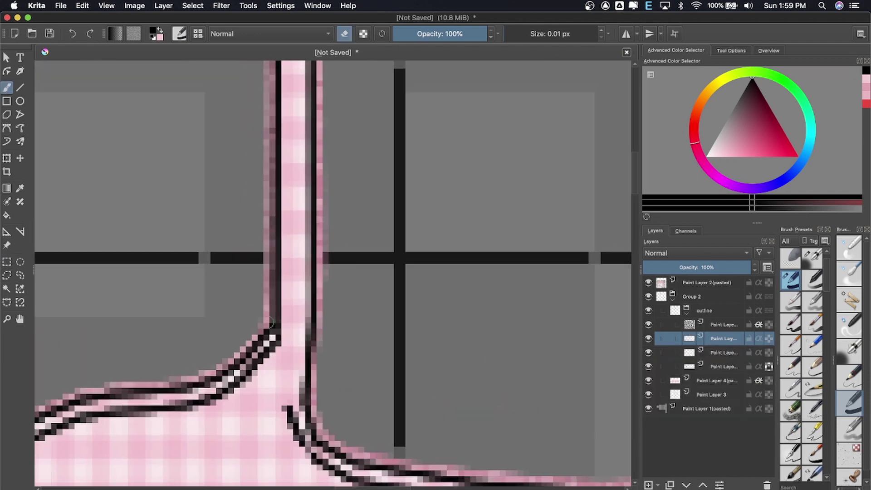
left_click_drag(293, 328, 296, 355)
key("e")
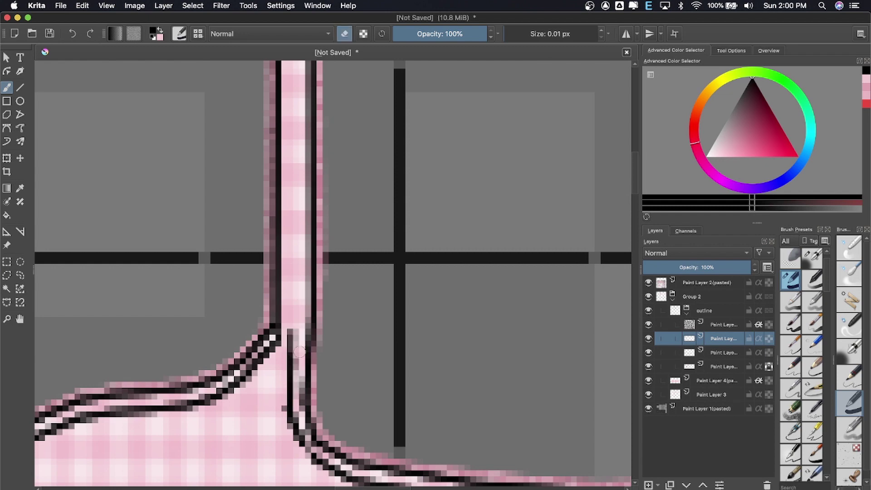
scroll(299, 352, "down", 3)
scroll(317, 364, "up", 1)
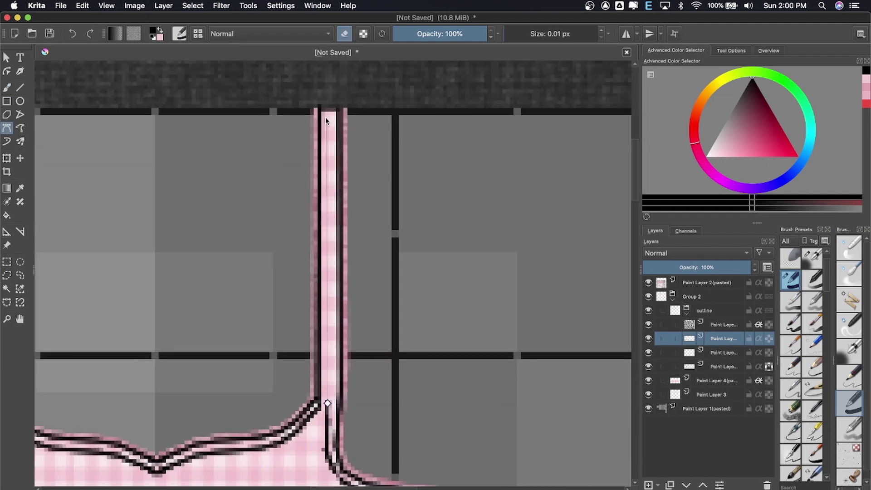
double_click(330, 101)
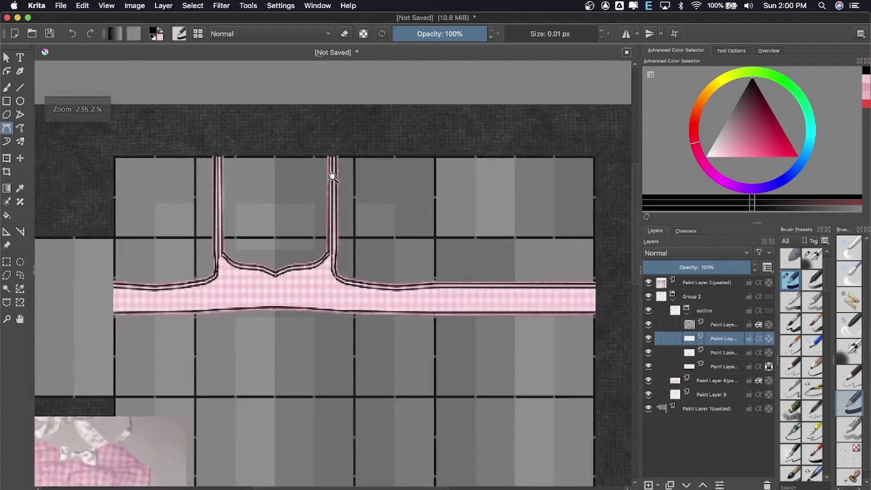
- Copy the band's bottom outline to a new layer, nudge it up, and merge it down
scroll(333, 176, "down", 3)
scroll(327, 167, "up", 1)
left_click_drag(217, 271, 619, 293)
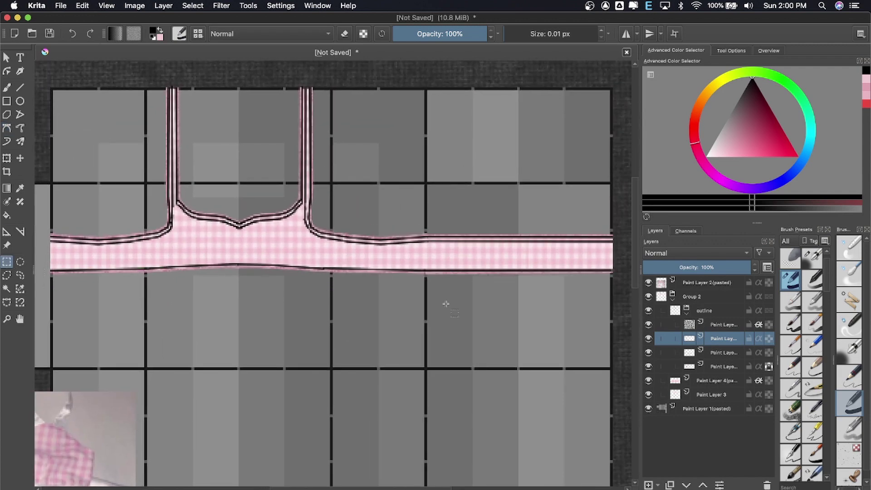
left_click(709, 366)
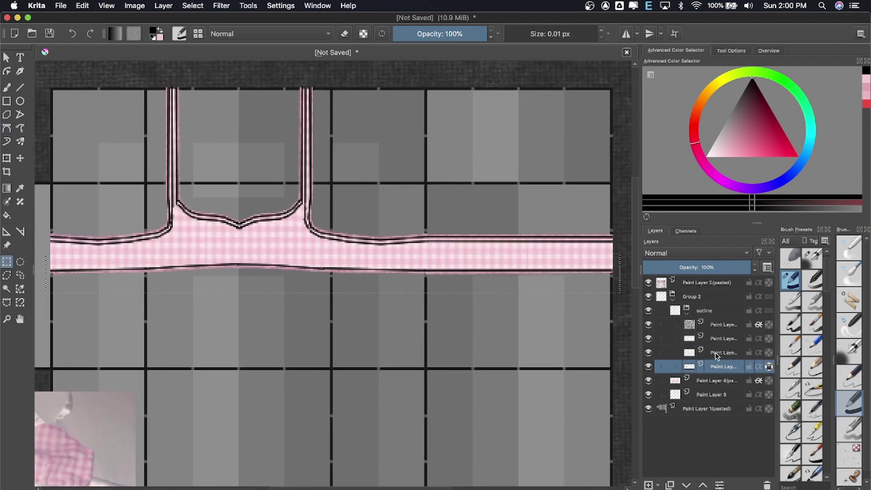
key("ctrl+alt+j")
key("t")
key("Up")
key("Up")
key("Up")
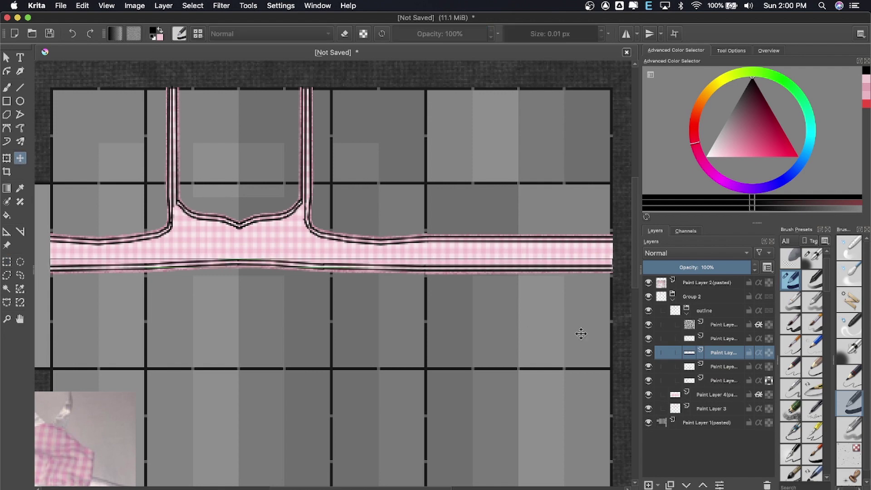
key("ctrl+e")
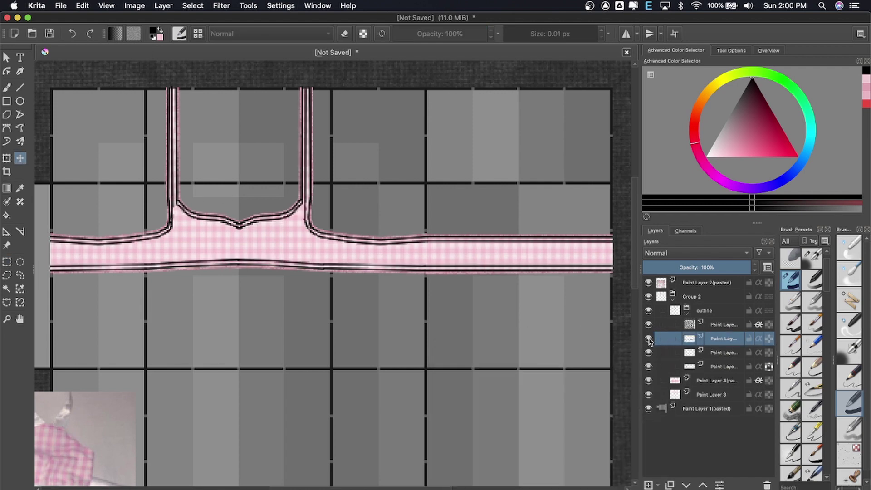
- Glance at the chat app and browser notifications, then return to the crop-top drawing
left_click(751, 482)
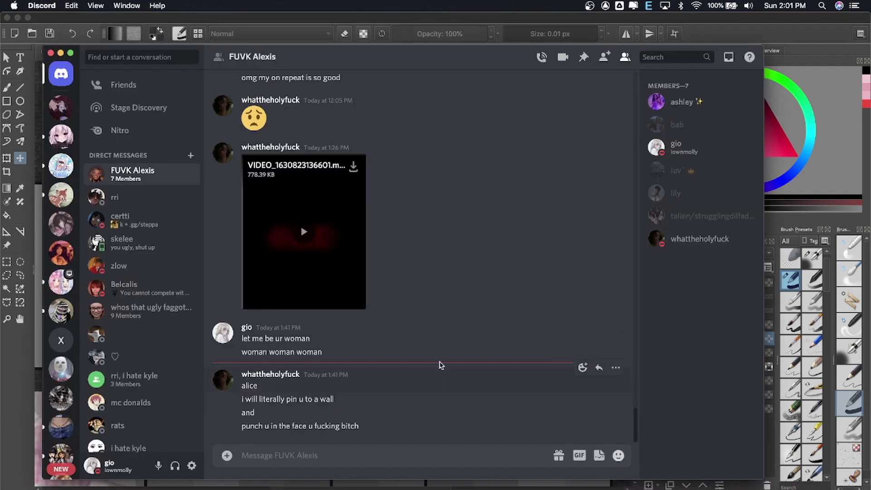
key("super+Tab")
key("ctrl+shift+Tab")
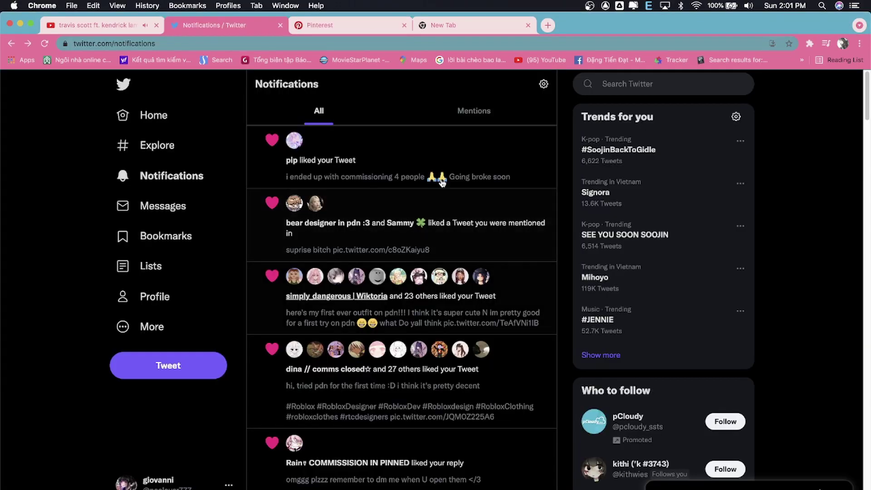
left_click(334, 274)
key("Escape")
scroll(407, 161, "down", 5)
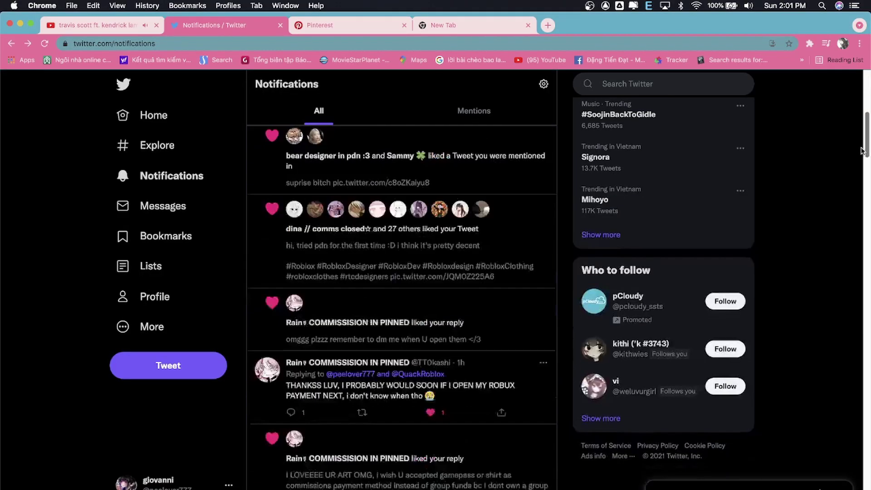
scroll(407, 161, "up", 5)
left_click(407, 161)
key("ctrl+Tab")
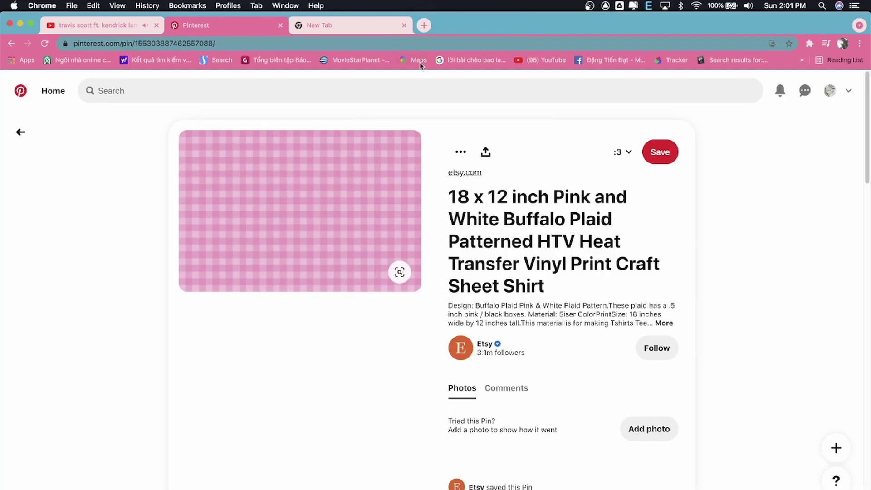
key("super+Tab")
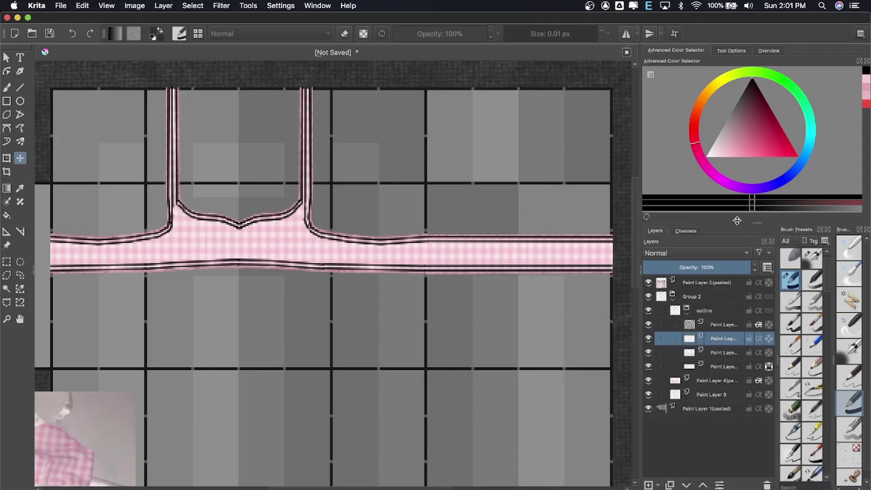
- Add a new highlight layer above the textured shading layer and use a slightly larger white brush
left_click(716, 323)
key("Insert")
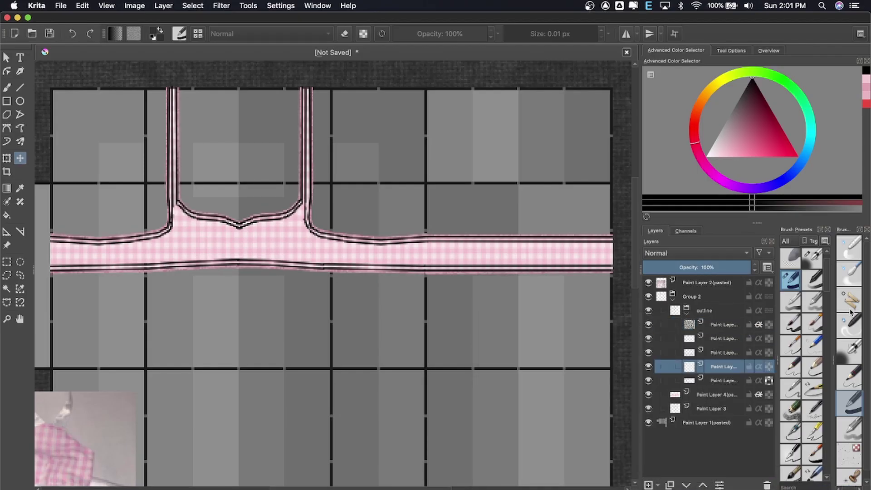
key("x")
key("b")
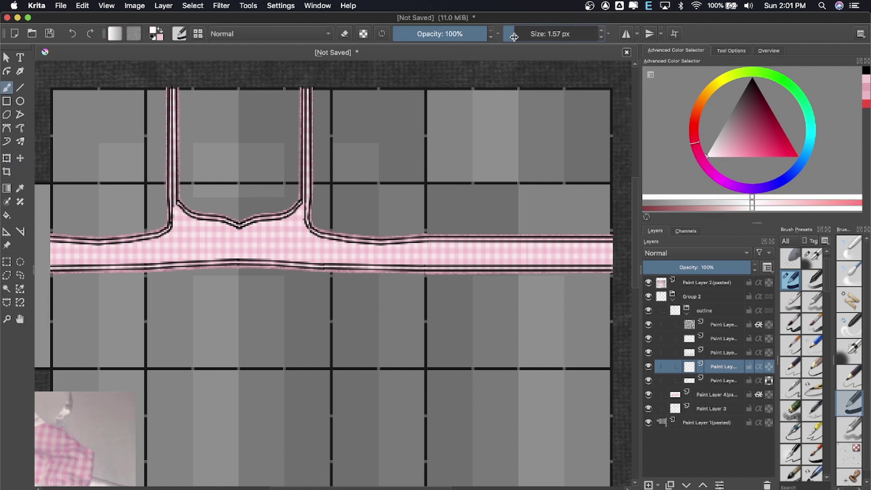
left_click(514, 37)
scroll(328, 178, "up", 5)
scroll(328, 178, "up", 3)
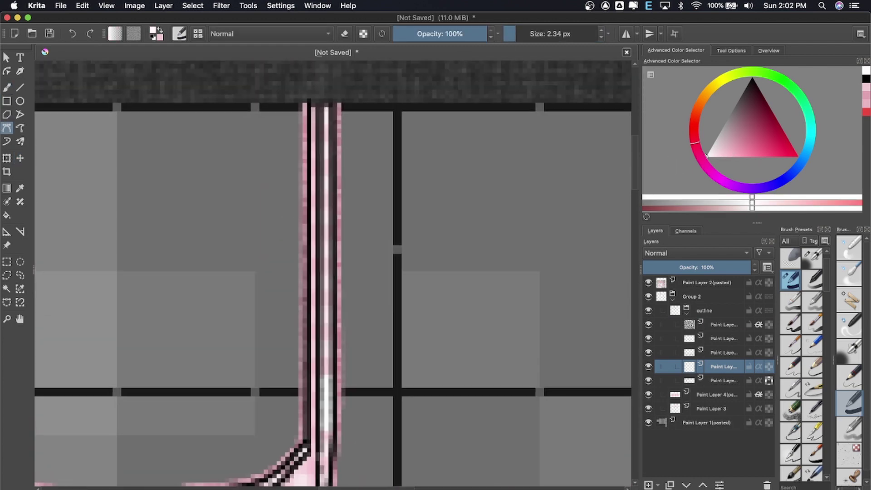
- Draw a white highlight line along the strap and turn on mirroring across the centre
double_click(326, 424)
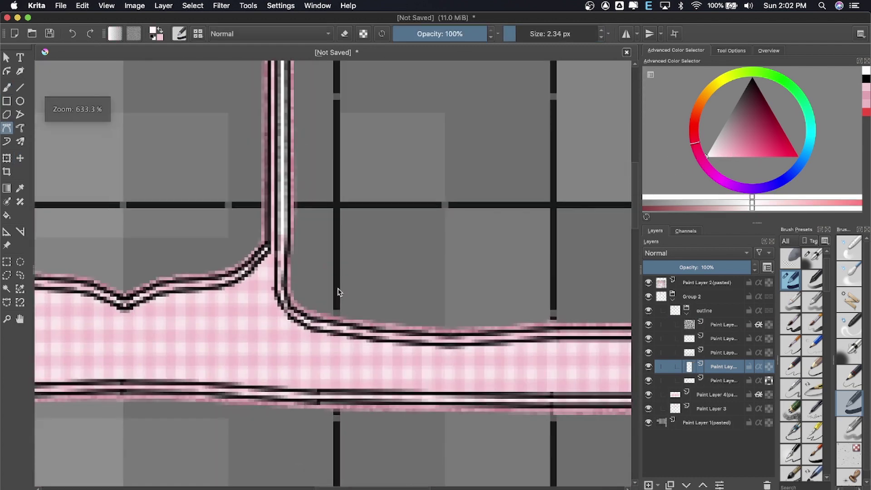
scroll(478, 170, "down", 3)
scroll(478, 170, "down", 1)
left_click(626, 33)
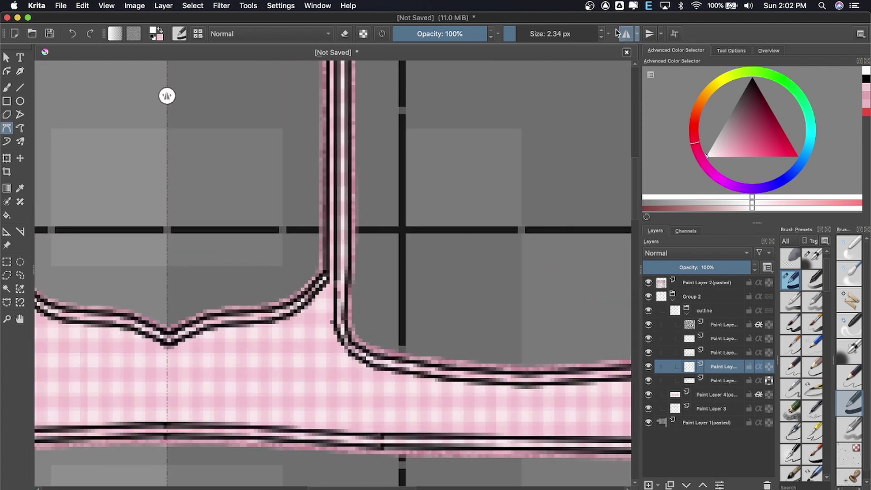
scroll(372, 96, "up", 1)
scroll(372, 392, "down", 1)
scroll(238, 190, "up", 1)
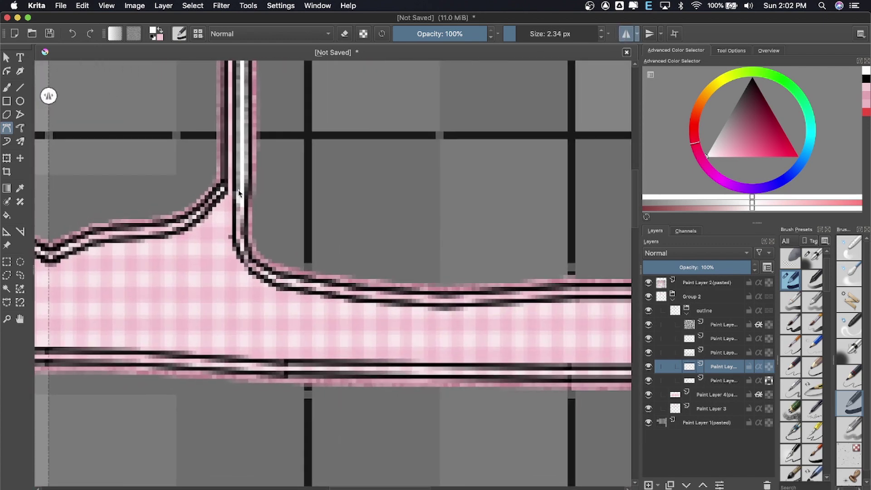
- Add mirrored white highlight lines around the strap corner and along the band edge
double_click(463, 303)
scroll(383, 282, "right", 3)
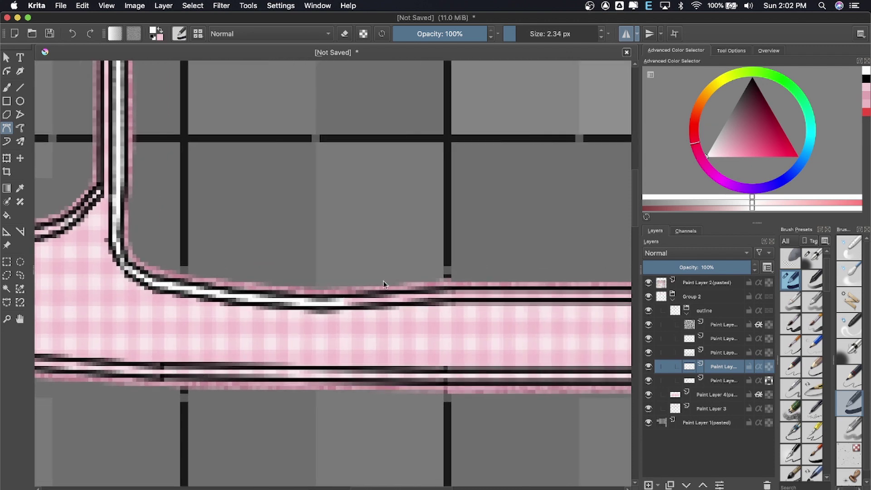
scroll(433, 296, "right", 3)
scroll(380, 266, "right", 3)
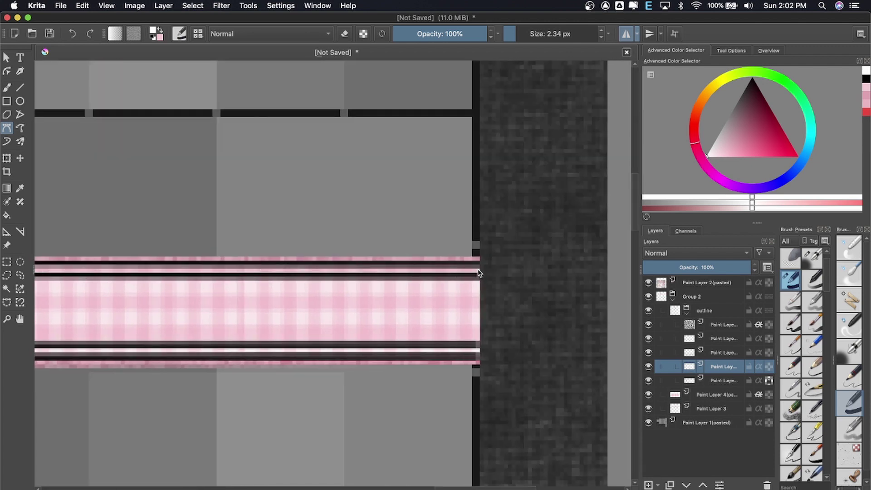
double_click(481, 271)
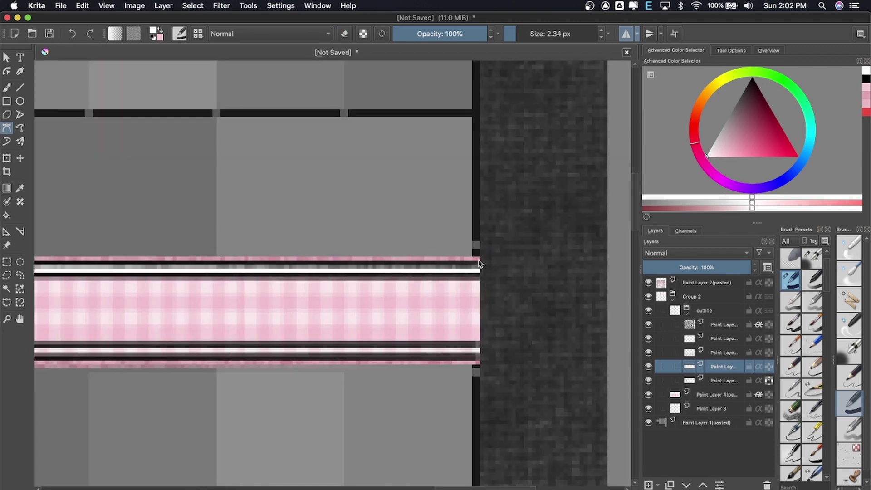
scroll(465, 266, "down", 2)
scroll(467, 266, "up", 2)
scroll(461, 266, "up", 2)
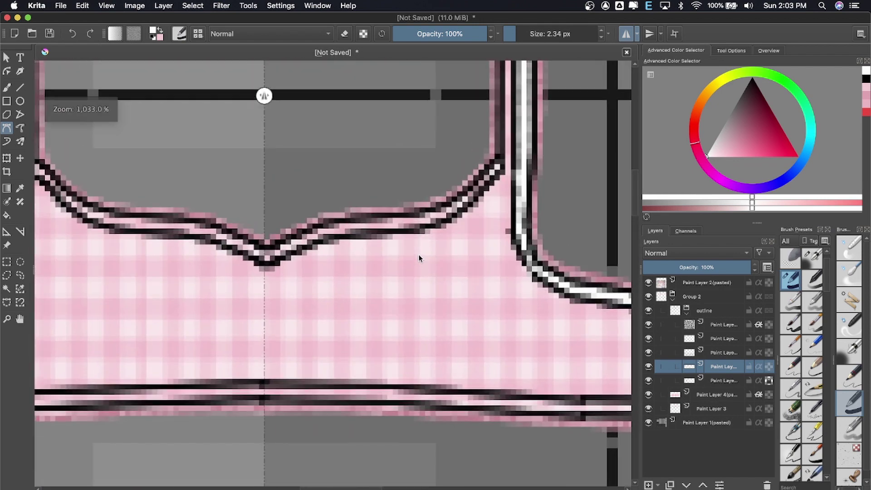
- Draw the white outline stroke along the neckline
left_click(498, 164)
double_click(266, 257)
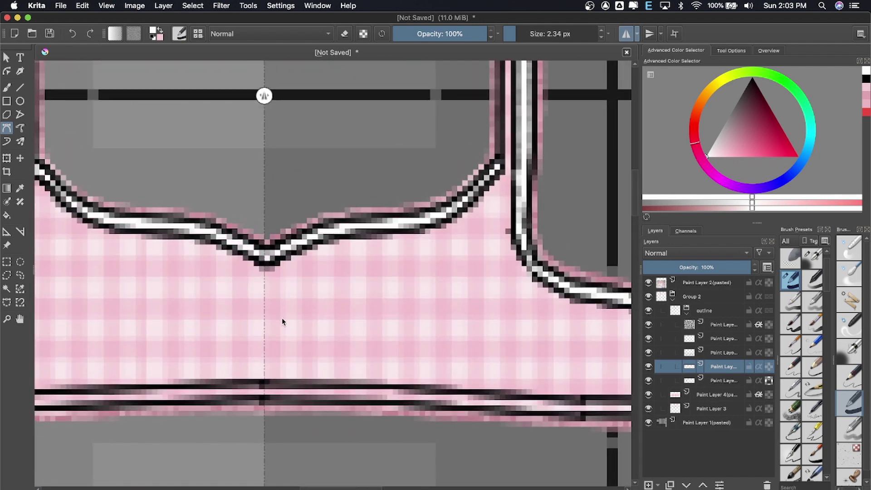
scroll(281, 317, "down", 1)
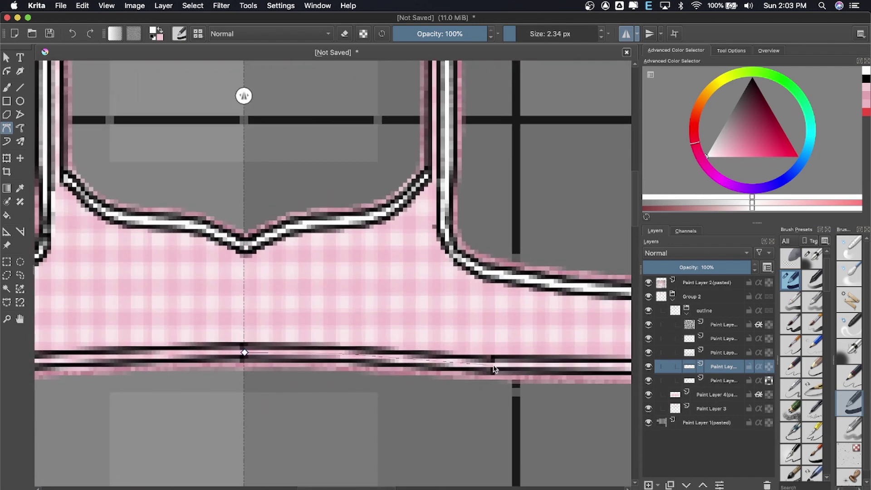
scroll(494, 369, "right", 5)
scroll(525, 326, "right", 5)
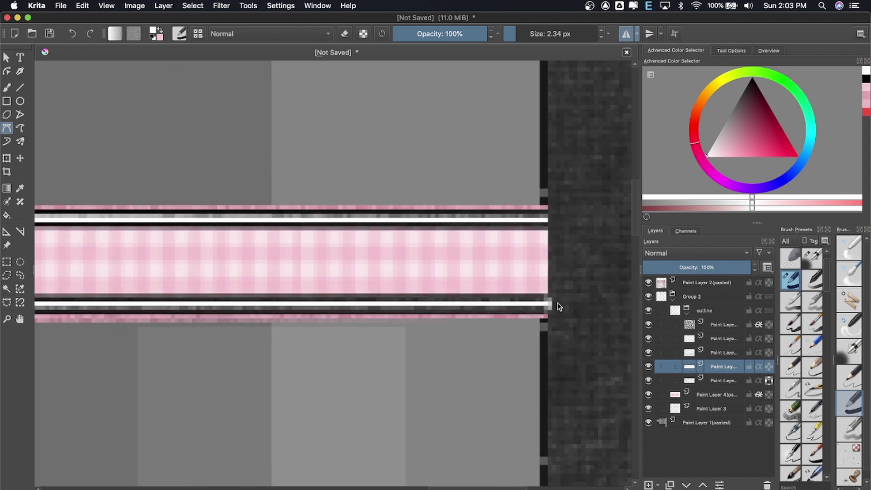
scroll(335, 93, "down", 3)
scroll(443, 93, "left", 3)
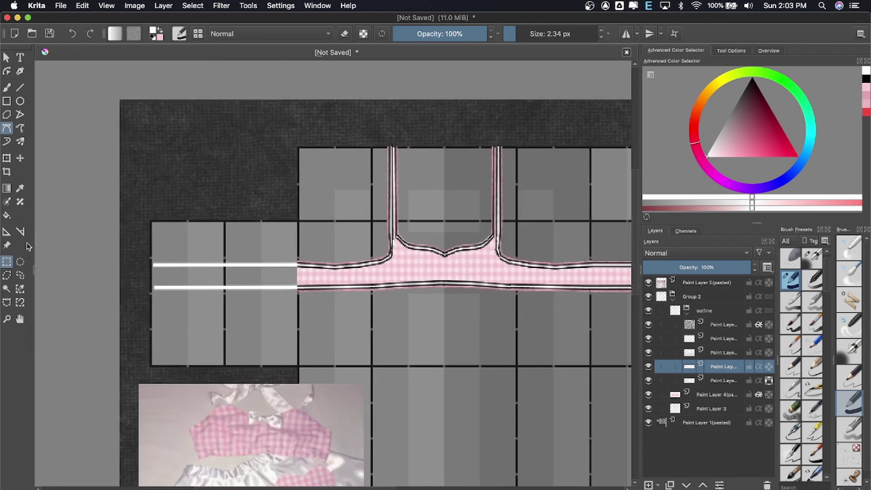
- Select and delete the two stray white lines left of the top
key("ctrl+r")
left_click_drag(95, 218, 296, 337)
key("Delete")
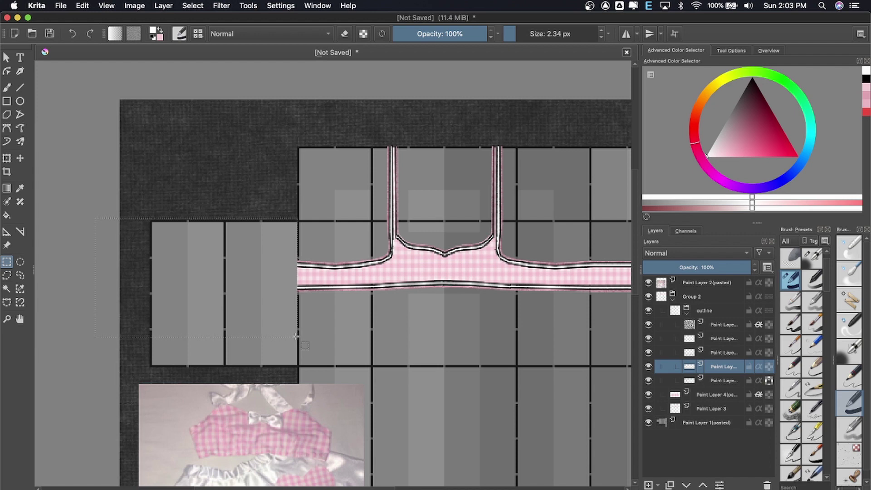
scroll(419, 264, "up", 3)
- Move the outline copies out of the group and set Paint Layer 5 and the outline copy to Overlay
scroll(424, 273, "left", 2)
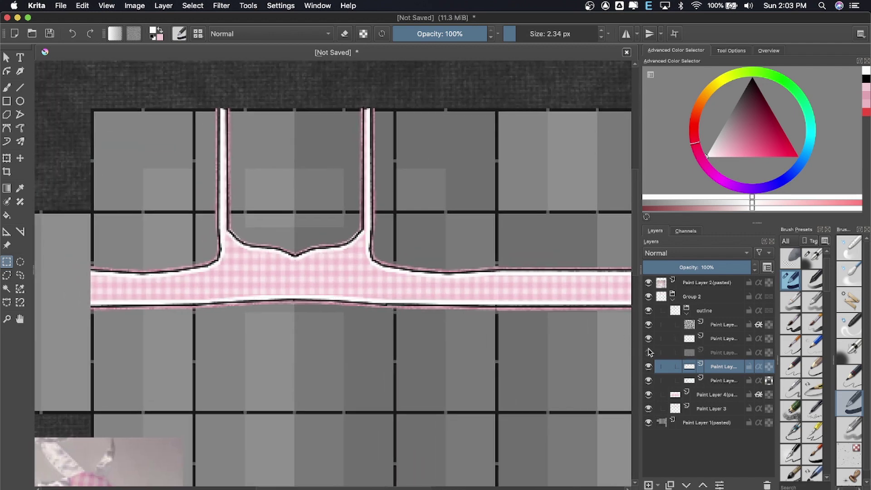
key("ctrl+Page_Down")
key("ctrl+Page_Down")
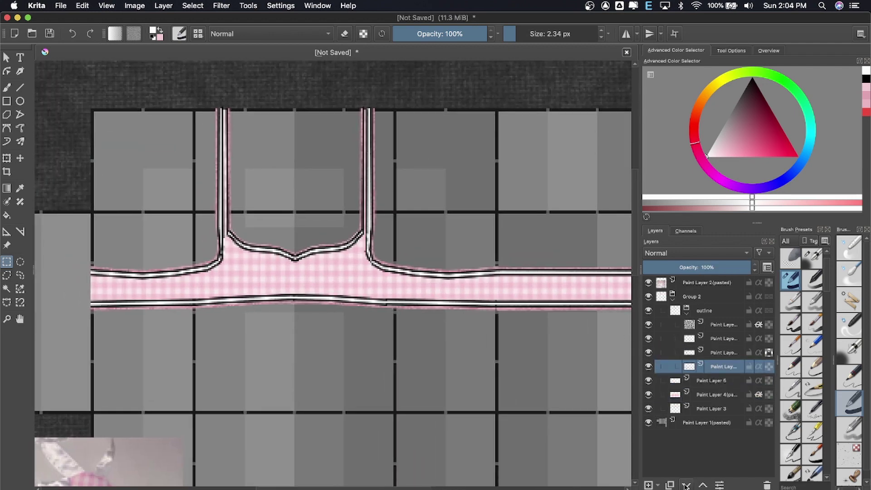
key("ctrl+Page_Down")
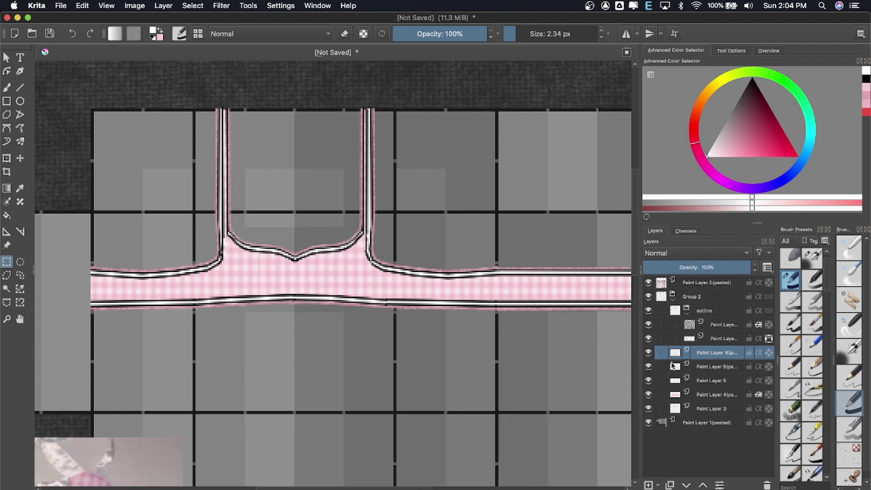
left_click(675, 366)
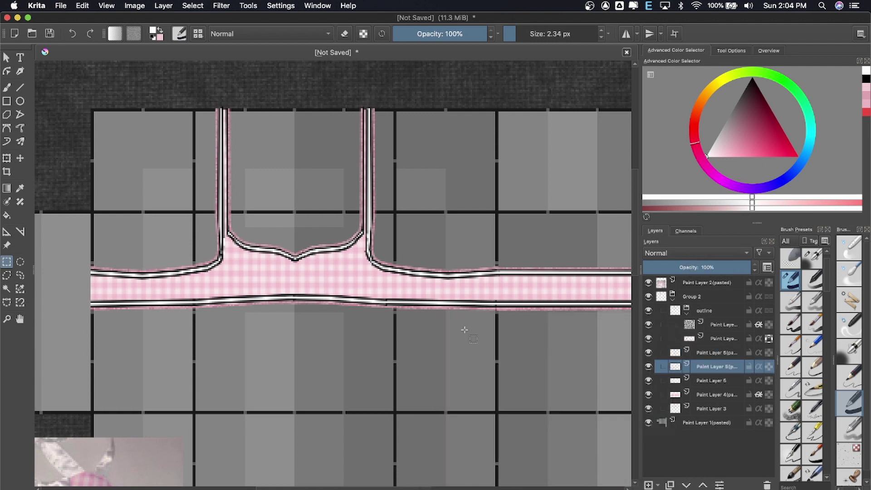
left_click(701, 381)
left_click(717, 253)
left_click(715, 260)
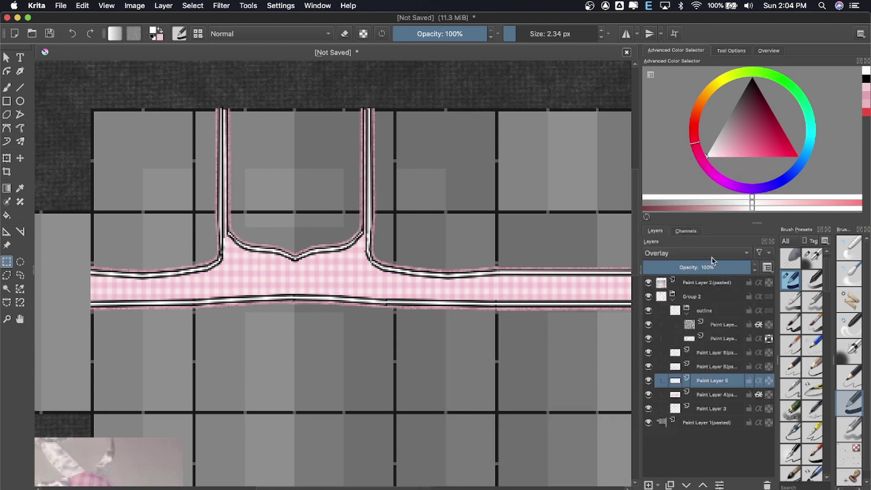
left_click(701, 366)
left_click(715, 253)
left_click(690, 272)
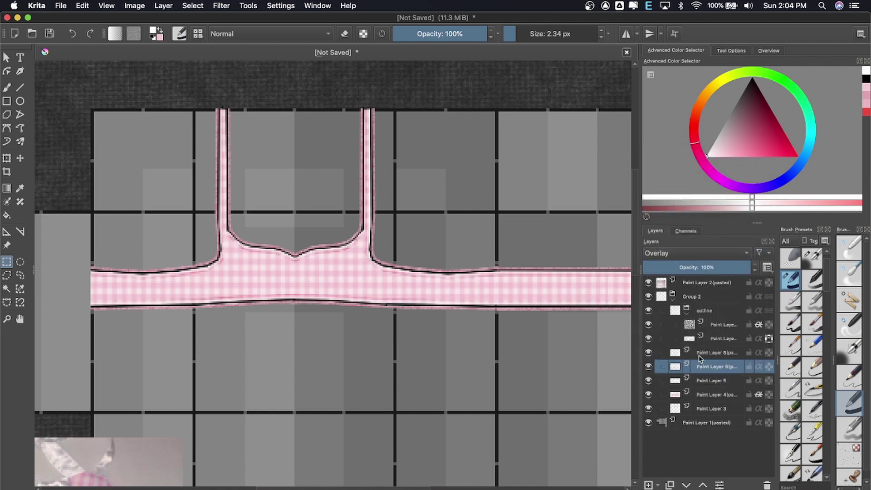
left_click(717, 253)
- Apply a Gaussian Blur to the outline copy, then hide it to compare
left_click(221, 5)
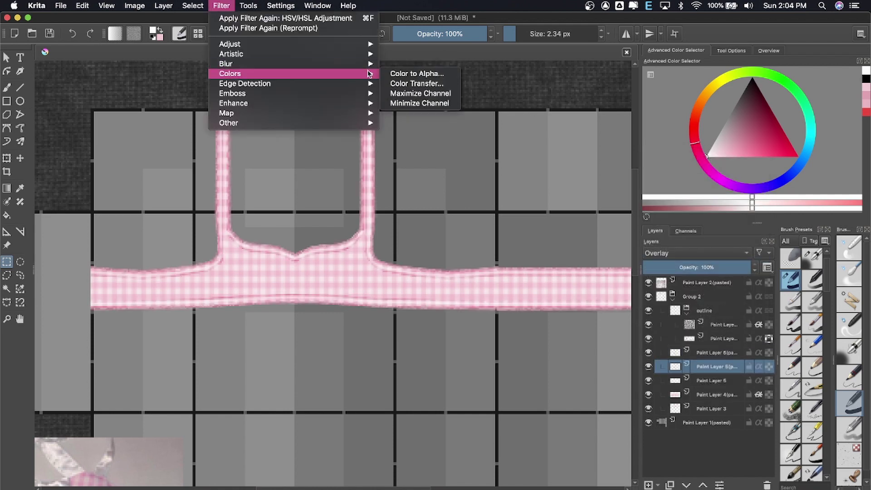
left_click(408, 73)
left_click(638, 213)
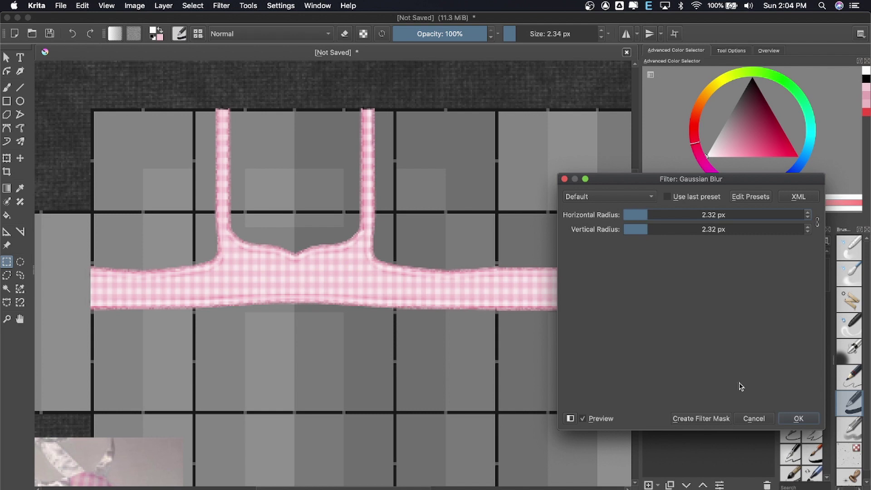
left_click(754, 418)
left_click(648, 367)
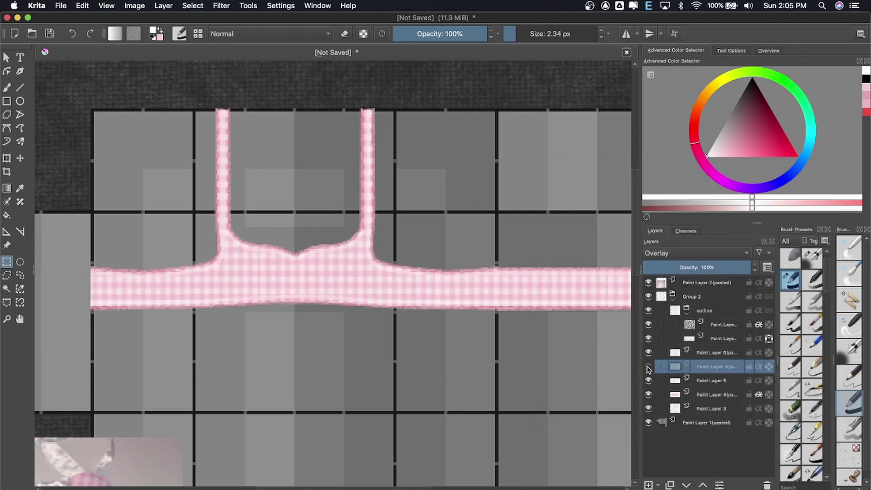
- Reapply Gaussian Blur at a stronger 3.76 px radius, then select Paint Layer 5
left_click(221, 6)
left_click(391, 74)
left_click(651, 218)
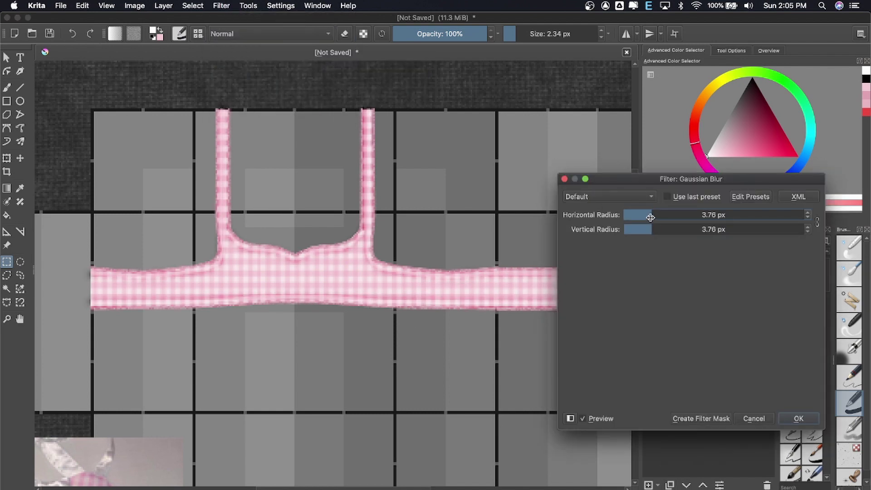
left_click(785, 422)
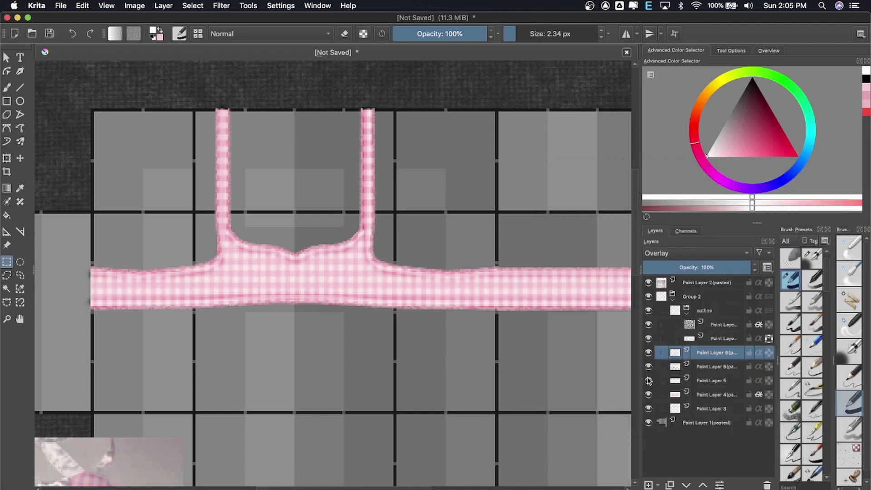
left_click(708, 395)
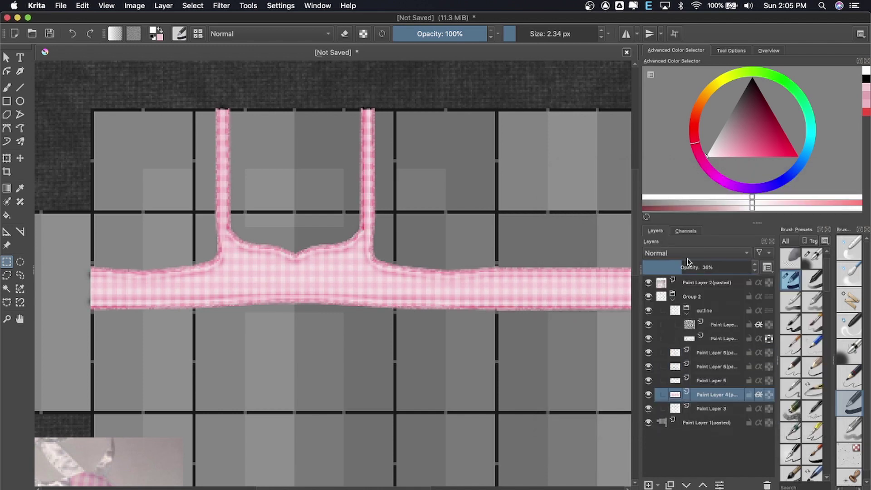
left_click(708, 380)
scroll(468, 268, "down", 2)
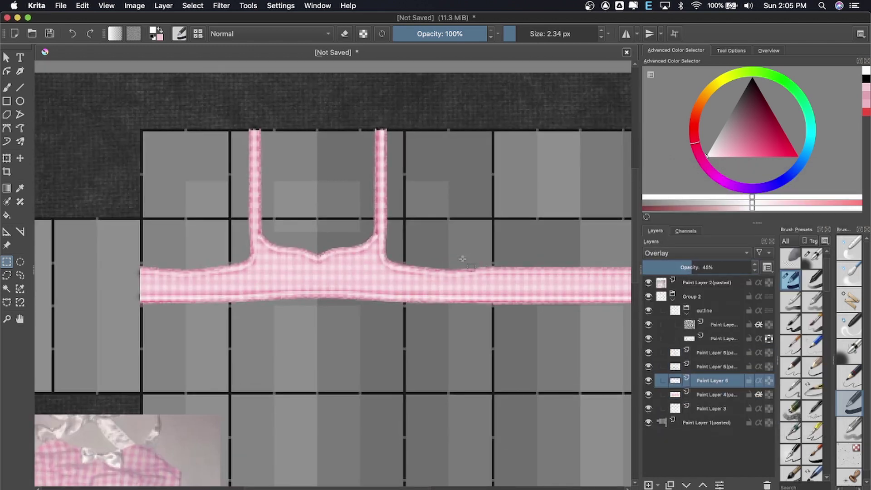
scroll(467, 268, "down", 2)
- Fill a new layer with paper grain, clipped to the top, in faint Overlay blending
left_click(649, 485)
left_click(134, 33)
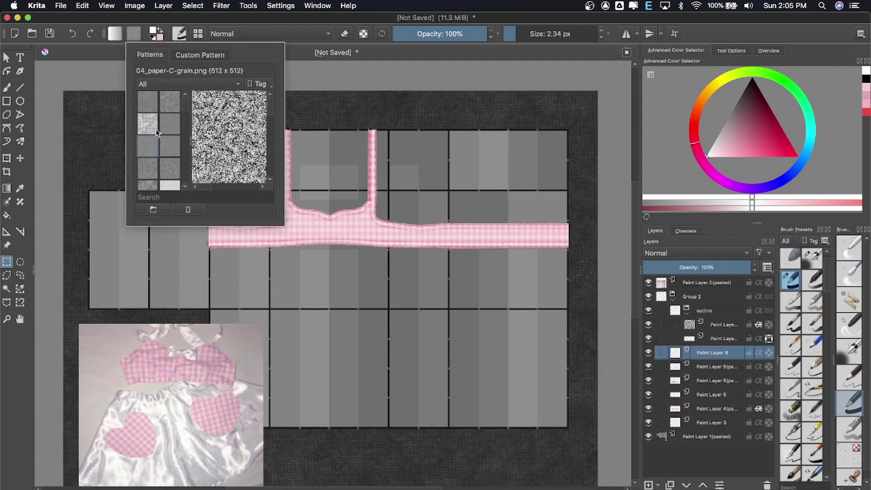
left_click(82, 5)
left_click(96, 173)
left_click(759, 353)
left_click(694, 253)
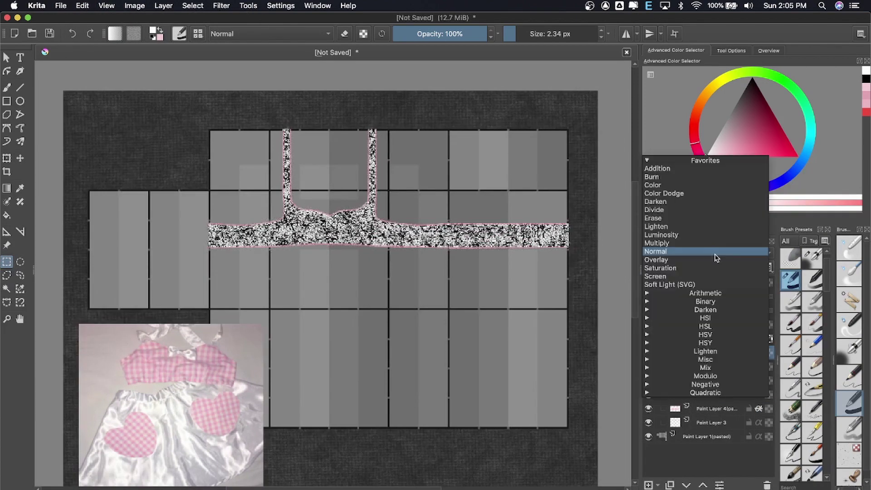
left_click(660, 267)
scroll(490, 198, "up", 1)
- Add a second clipped Overlay layer of fine horizontal lines at lowered opacity
left_click(649, 485)
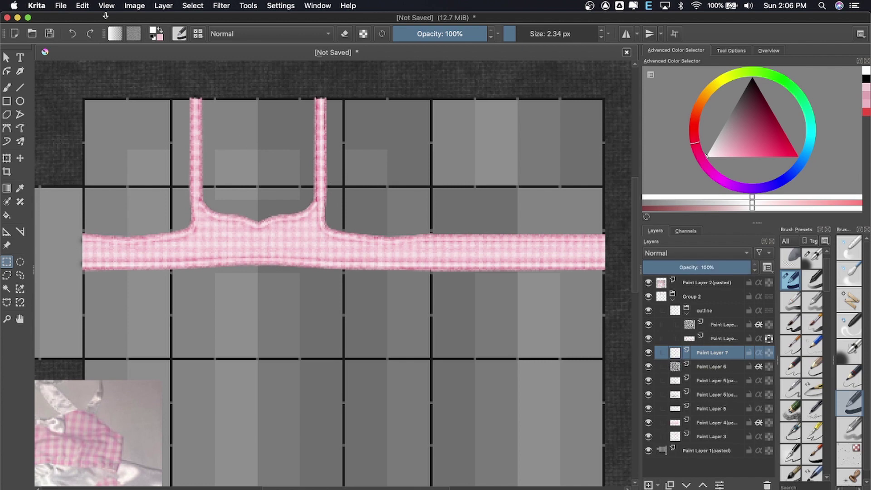
left_click(134, 33)
left_click(170, 116)
left_click(82, 6)
left_click(96, 173)
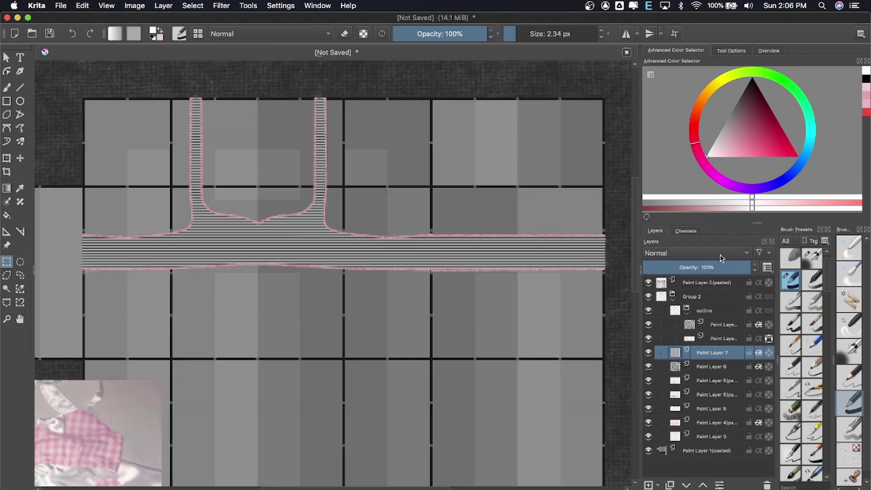
left_click(759, 352)
left_click(695, 252)
left_click(696, 267)
- Add a third clipped Overlay layer of vertical lines faded to 38%
left_click(649, 485)
left_click(134, 33)
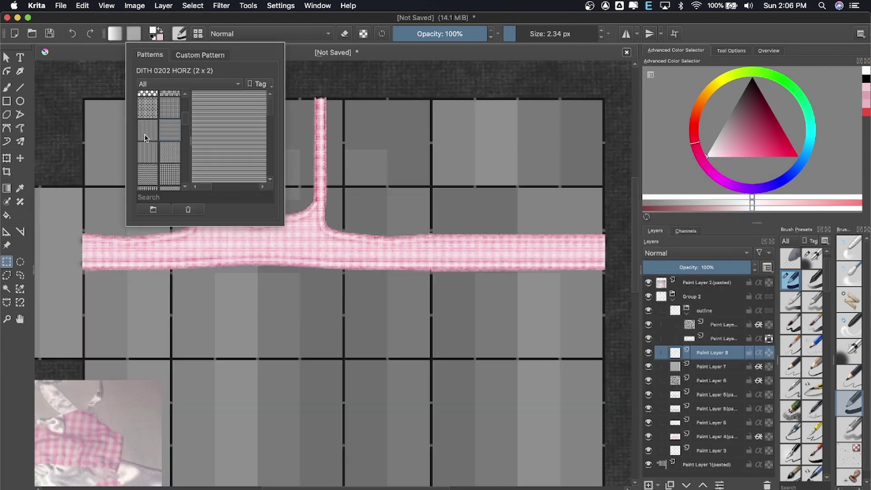
left_click(144, 135)
left_click(82, 6)
left_click(96, 173)
left_click(759, 353)
left_click_drag(716, 268, 683, 269)
- Delete the vertical-line texture layer and step down to Paint Layer 5
left_click(717, 437)
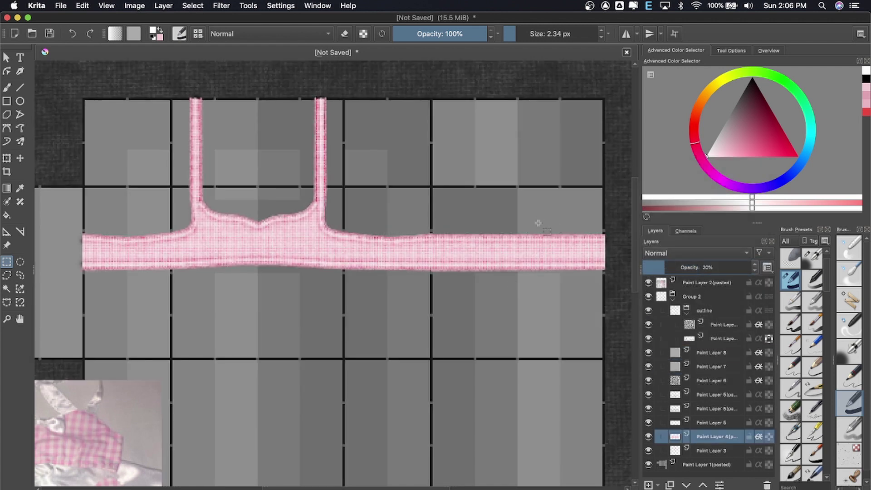
left_click(711, 353)
key("shift+Delete")
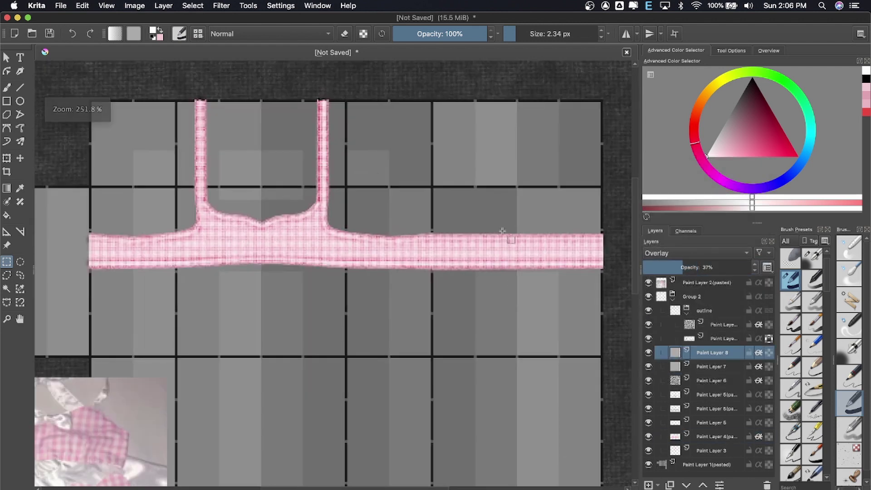
left_click(720, 368)
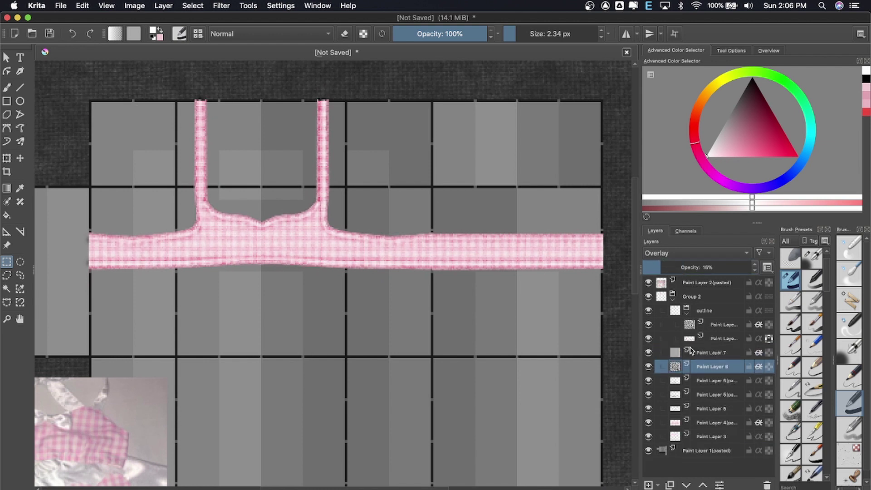
left_click(699, 380)
left_click(658, 394)
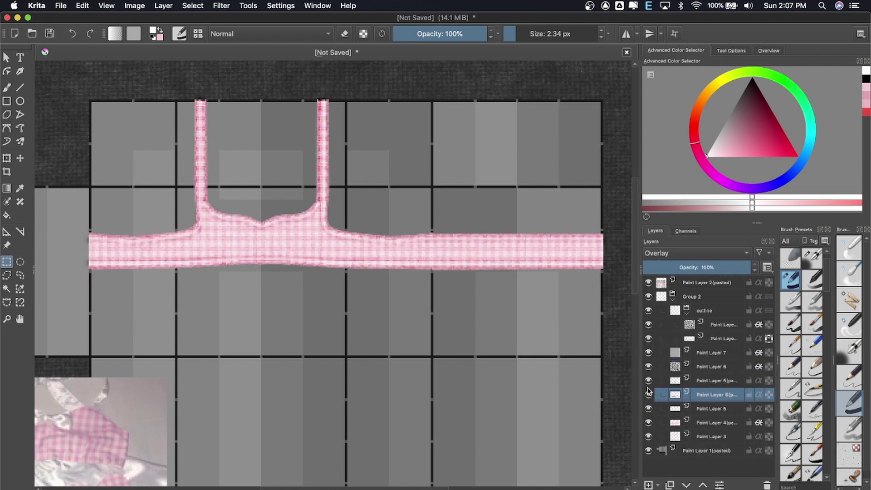
left_click(712, 408)
- Set Paint Layer 5 to Multiply and briefly open the hue and saturation adjustment
left_click(724, 339)
left_click(694, 253)
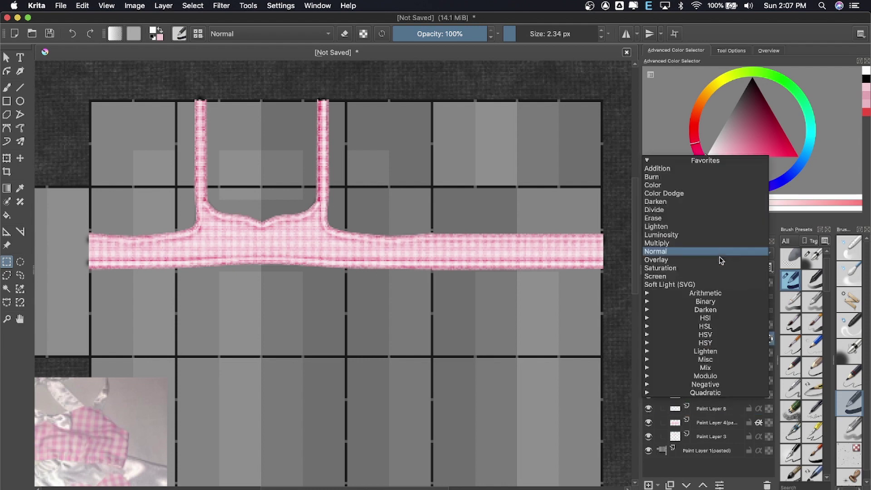
left_click(222, 6)
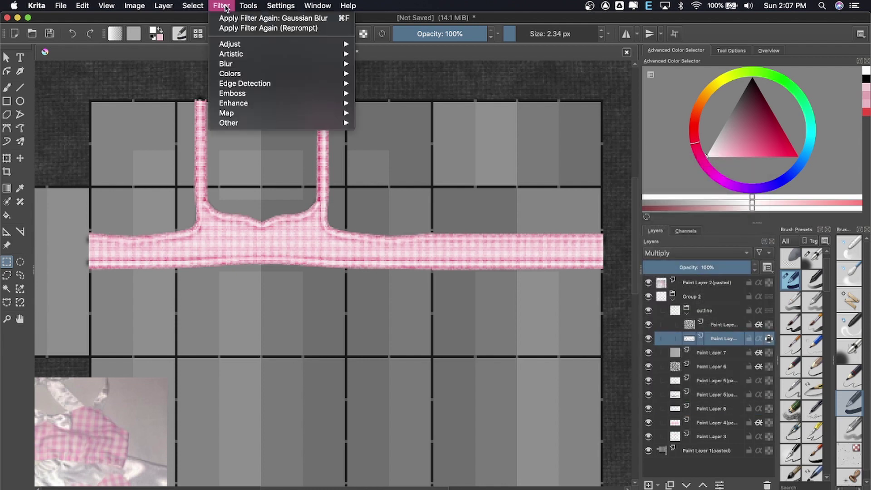
left_click(400, 122)
left_click(799, 418)
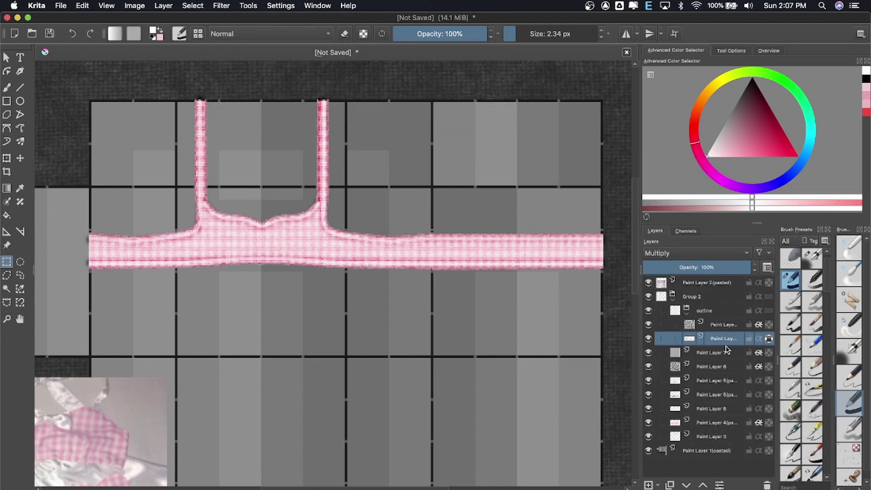
- Collapse the outline group and add a new layer for cup shading above the line texture
left_click(724, 324)
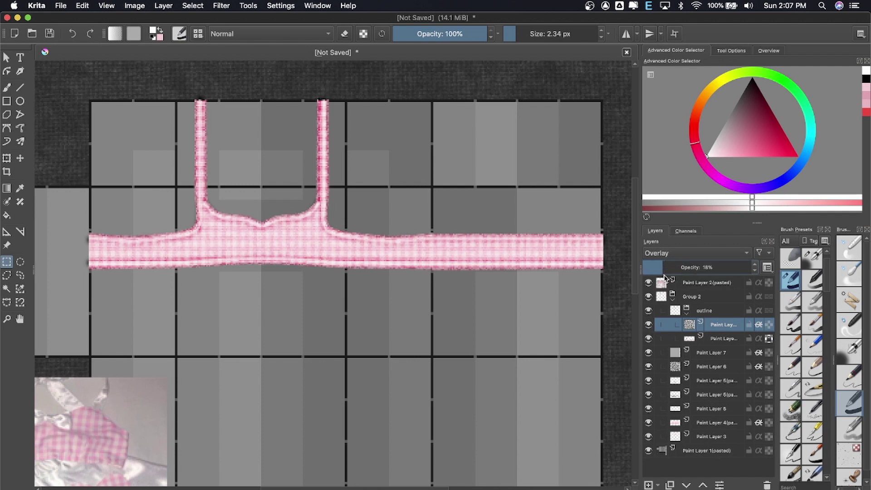
left_click(687, 313)
left_click(724, 325)
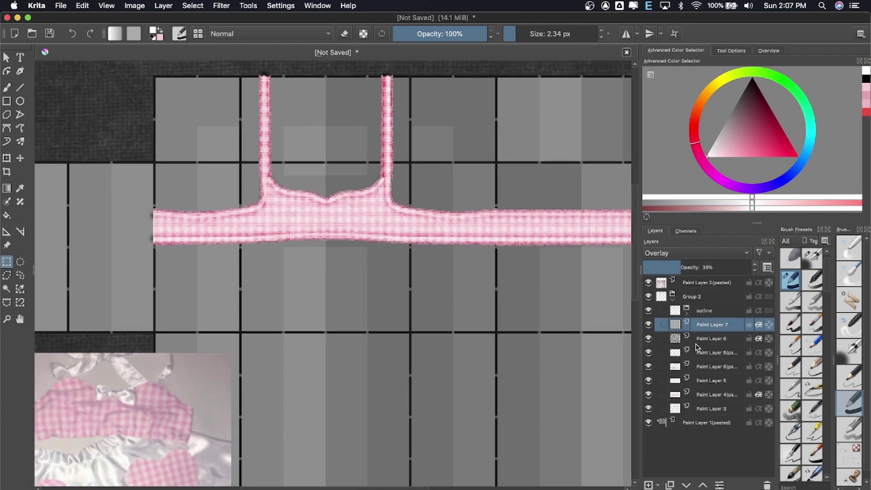
left_click(697, 354)
left_click(649, 485)
left_click(813, 259)
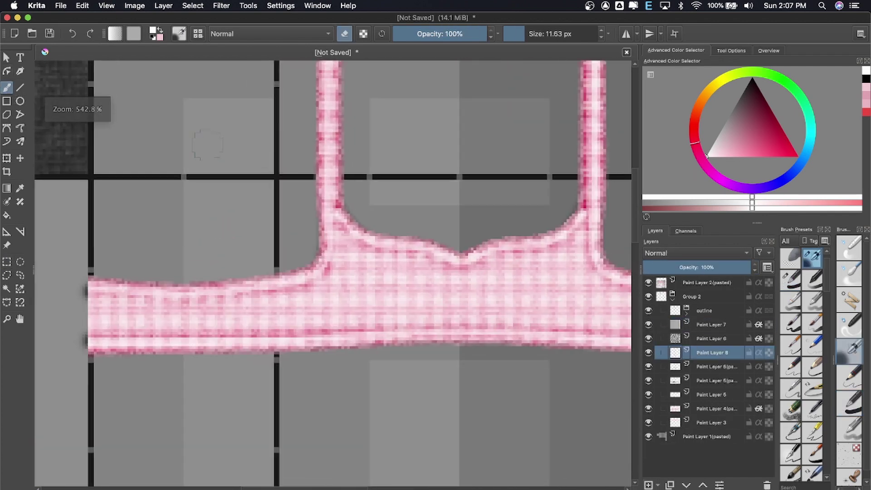
- Airbrush a mirrored black shadow under both bra cups, then partly erase it back
key("plus")
key("d")
left_click(626, 34)
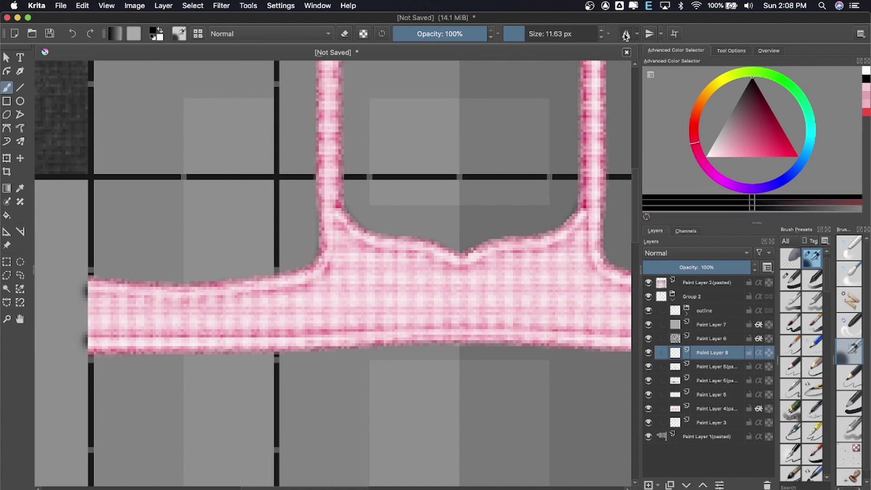
key("i")
key("i")
key("bracketright")
key("bracketright")
key("bracketright")
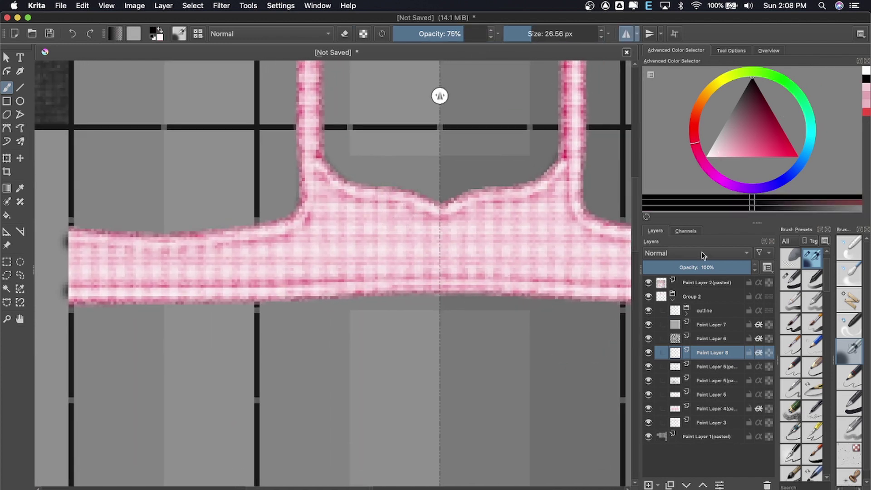
mouse_move(431, 261)
left_mouse_down()
mouse_move(318, 255)
mouse_move(399, 253)
mouse_move(360, 259)
mouse_move(440, 280)
left_mouse_up()
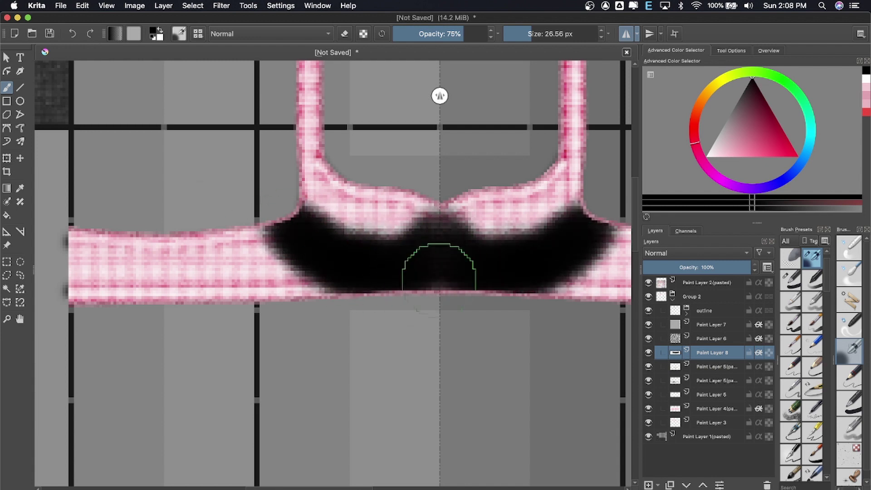
key("e")
key("i")
key("i")
key("i")
mouse_move(415, 227)
left_mouse_down()
mouse_move(340, 233)
mouse_move(435, 195)
mouse_move(345, 241)
mouse_move(408, 264)
mouse_move(408, 286)
left_mouse_up()
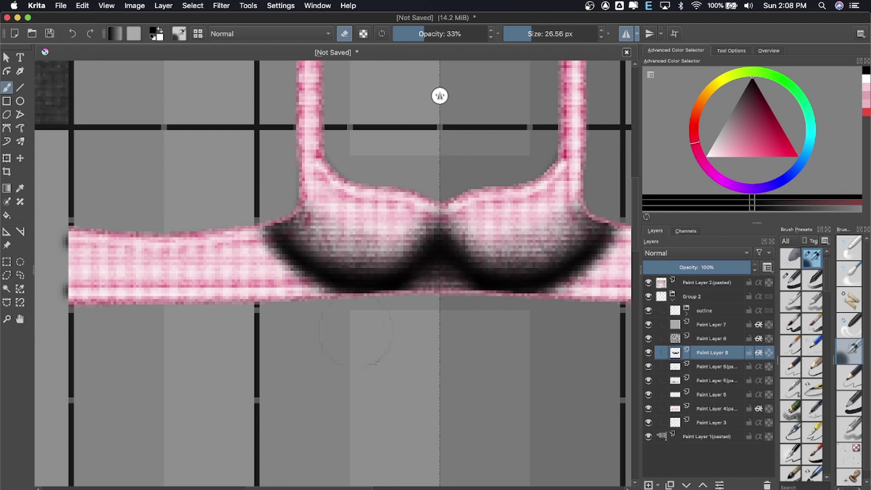
- Gaussian-blur the shadow, set it to Overlay, and duplicate it with adjusted opacity
left_click(222, 5)
left_click(435, 75)
left_click(663, 214)
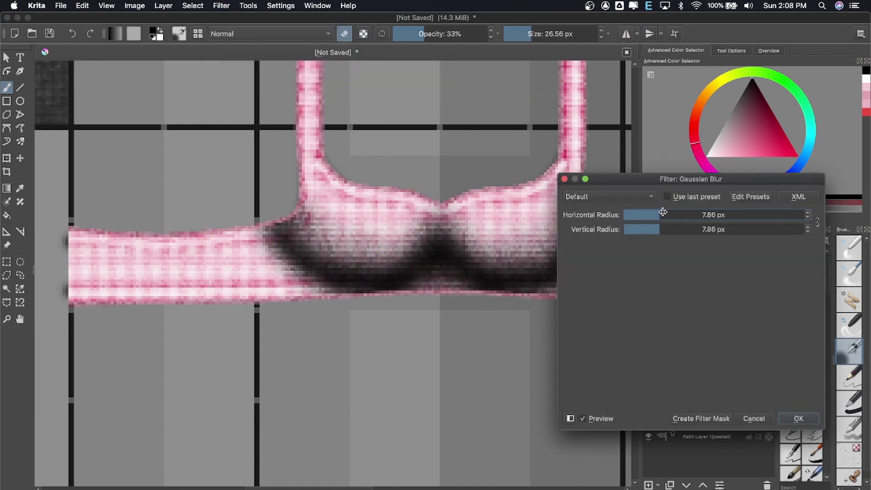
key("Return")
left_click(696, 253)
left_click(671, 259)
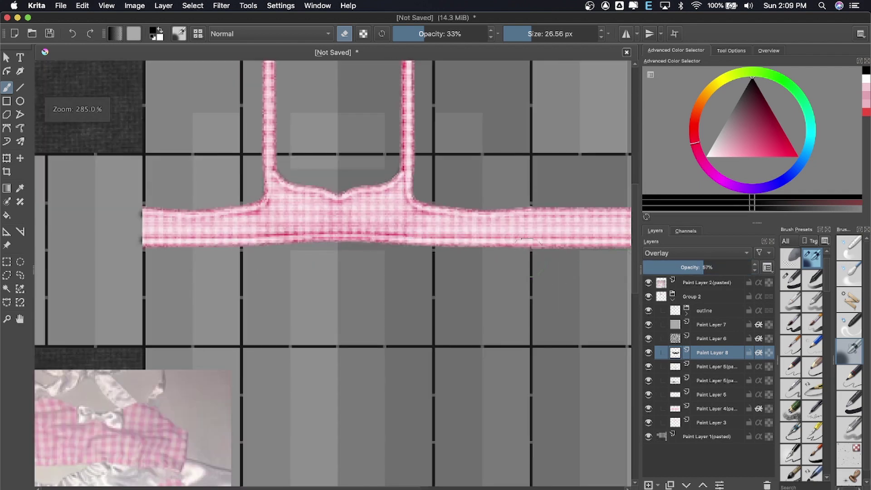
key("ctrl+j")
mouse_move(708, 268)
left_mouse_down()
mouse_move(747, 269)
mouse_move(717, 268)
left_mouse_up()
- Lighten the band's lower edge on both shadow layers and set the copy to about half opacity
key("plus")
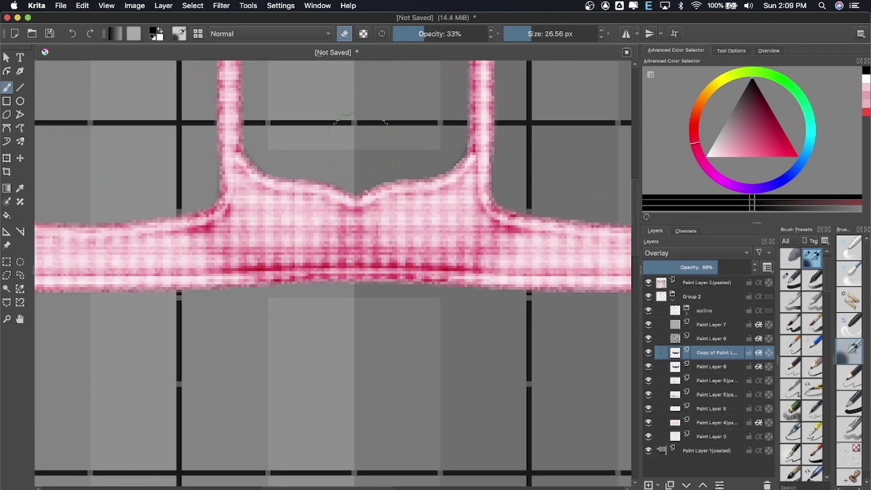
left_click_drag(270, 276, 370, 275)
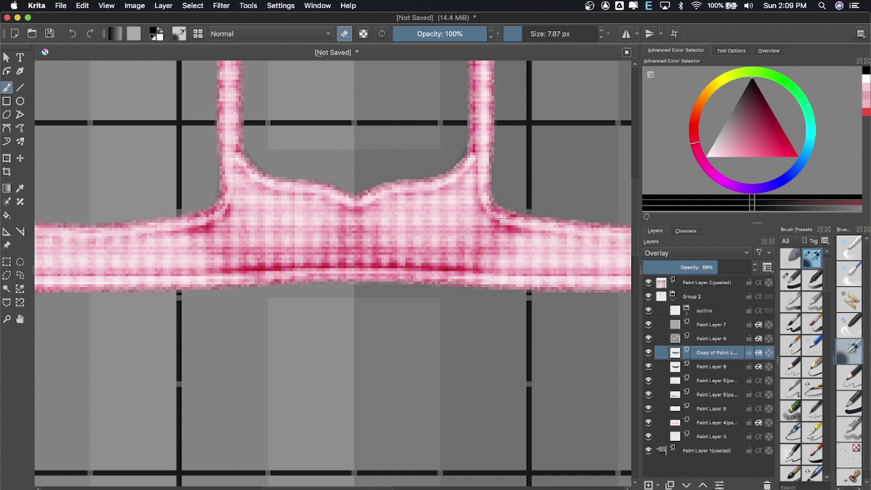
left_click(677, 369)
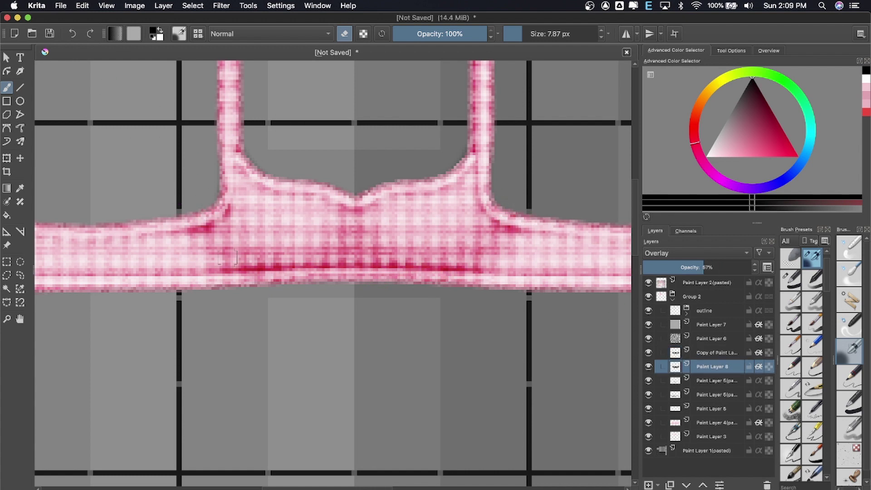
left_click_drag(236, 257, 477, 276)
key("minus")
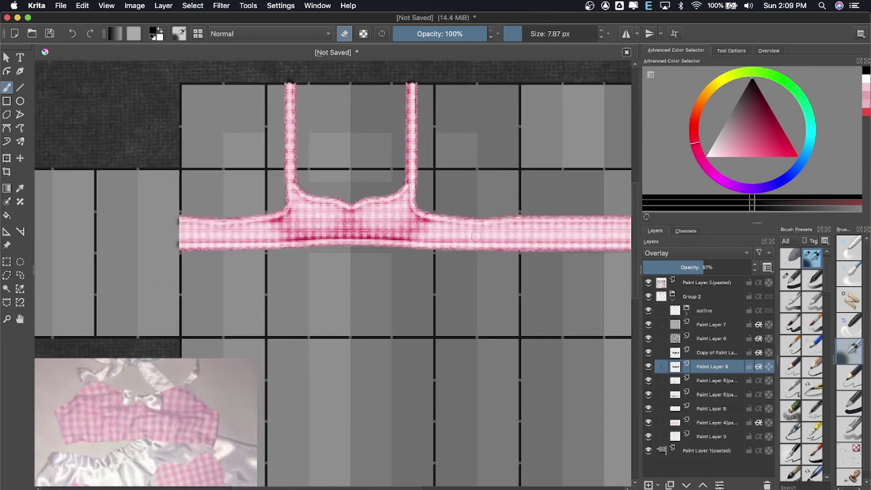
left_click(715, 353)
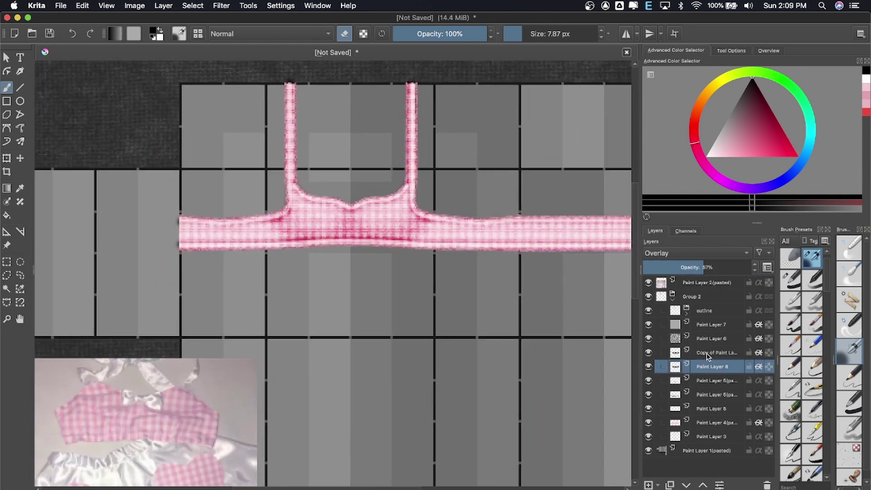
left_click(702, 272)
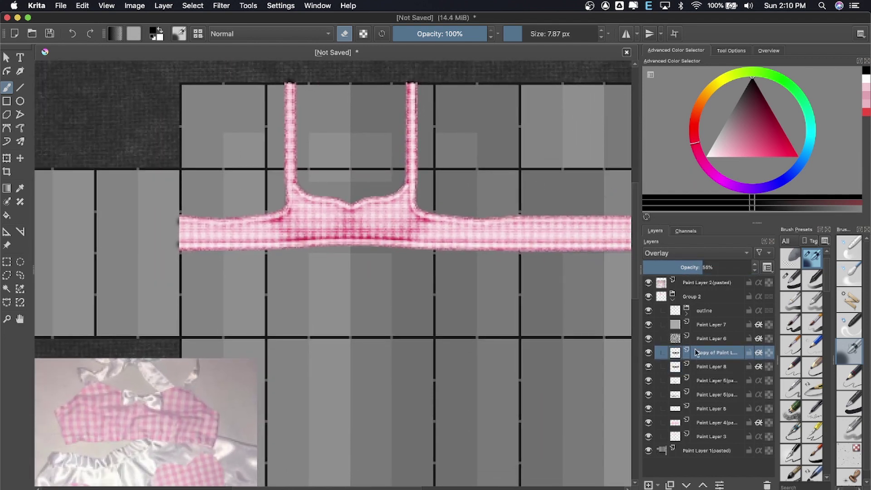
- Replace the copied shadow layer with a new layer of mirrored white highlights on both cups
key("ctrl+e")
scroll(377, 212, "up", 5)
left_click(649, 484)
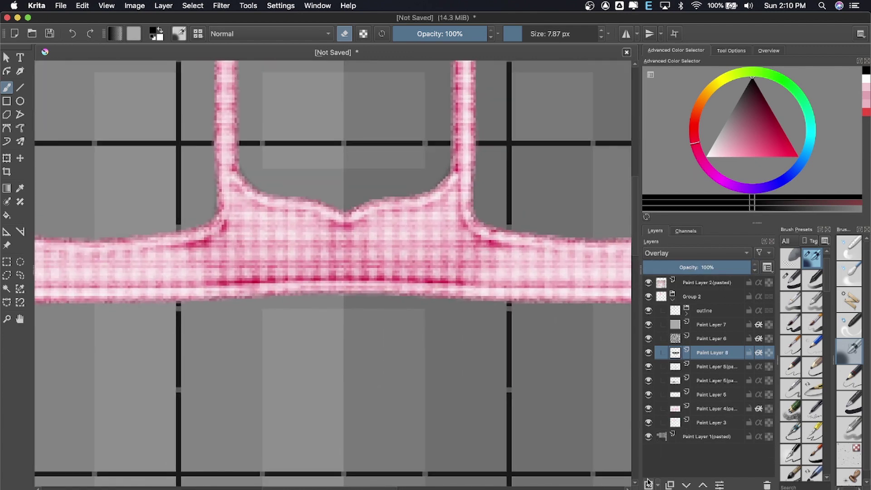
key("e")
left_click(626, 33)
left_click(529, 34)
left_click(443, 34)
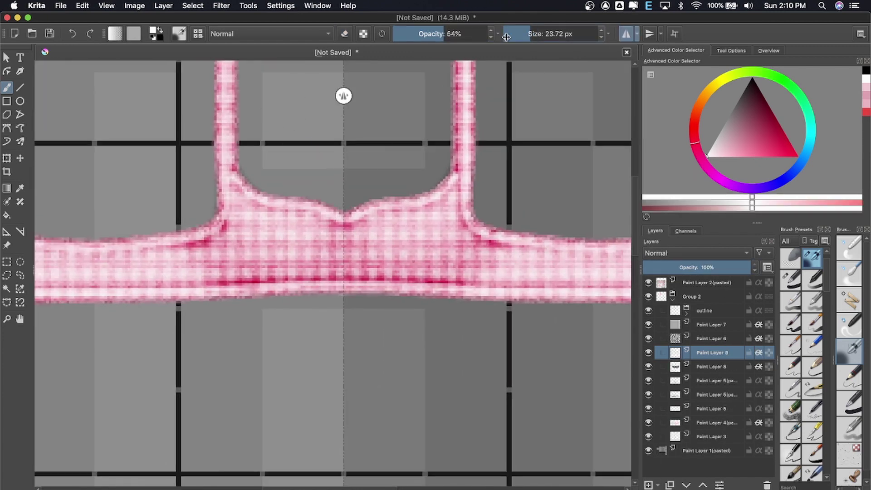
left_click_drag(263, 236, 287, 229)
mouse_move(246, 241)
left_mouse_down()
mouse_move(264, 195)
mouse_move(295, 243)
mouse_move(327, 259)
left_mouse_up()
- Gaussian-blur the white highlight and lower its layer opacity to 40%
left_click(222, 5)
mouse_move(226, 63)
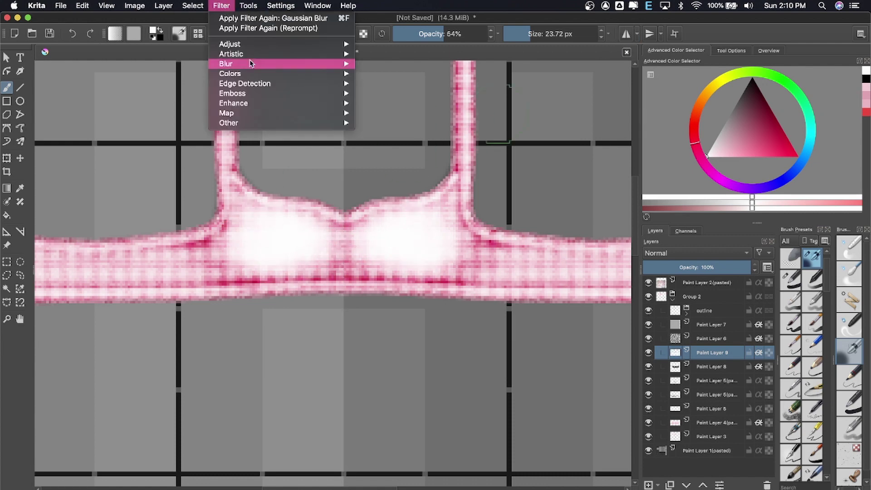
left_click(386, 74)
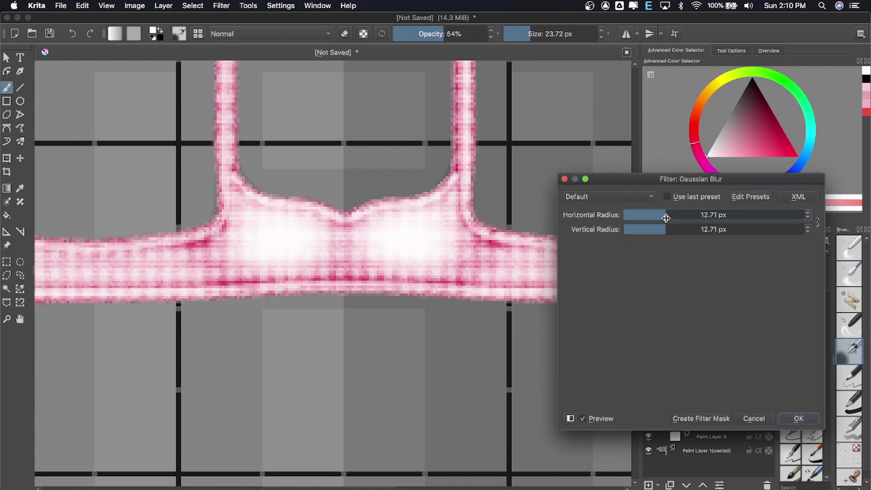
left_click(792, 419)
left_click_drag(722, 267, 686, 267)
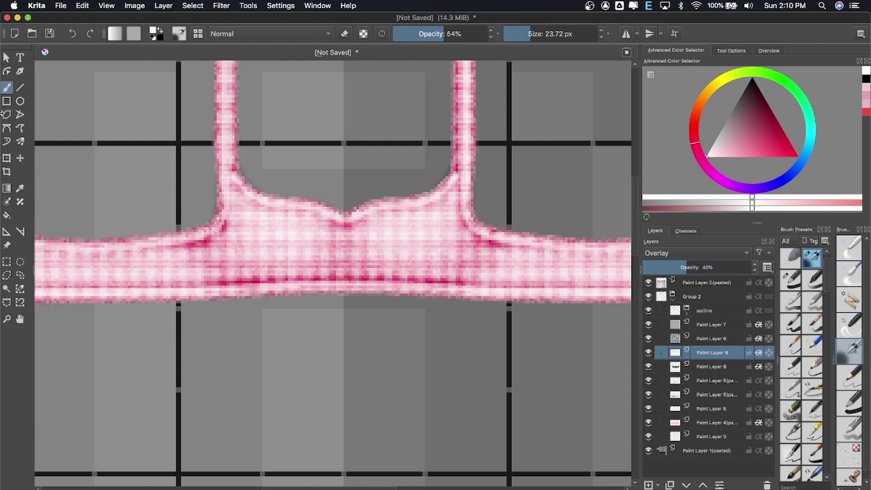
key("ctrl+t")
key("Return")
- Move the shadow layer above Paint Layer 9 and add Paint Layer 10 beneath the highlights
scroll(398, 195, "down", 3)
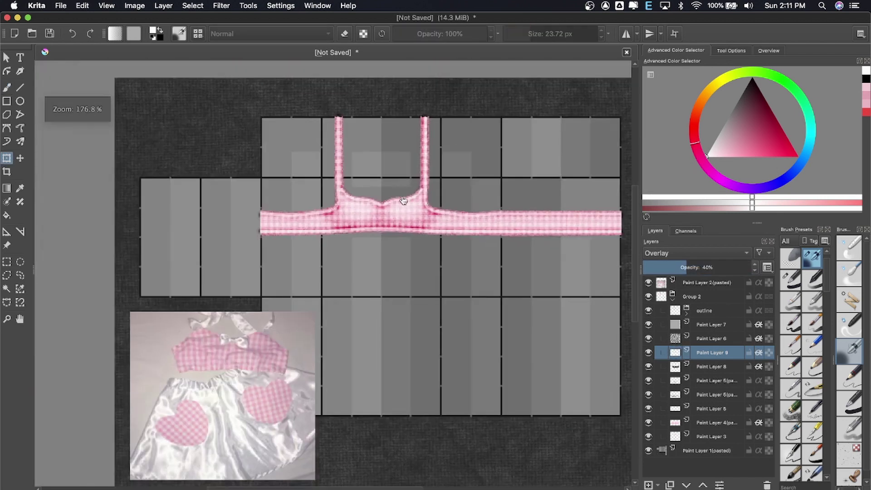
scroll(579, 301, "down", 2)
key("Page_Down")
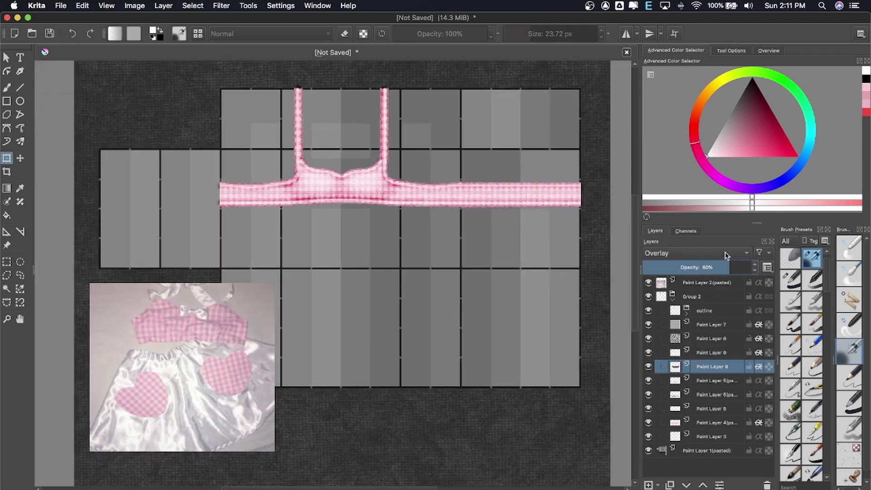
left_click(703, 483)
scroll(322, 179, "up", 3)
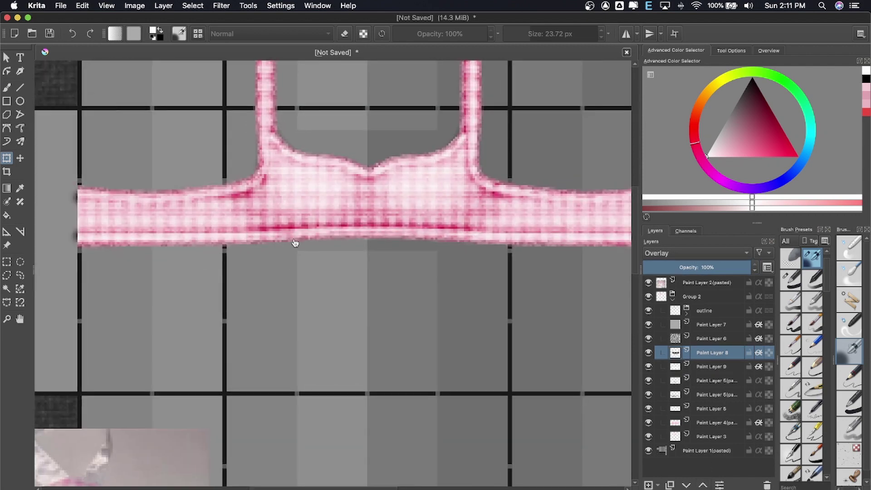
key("b")
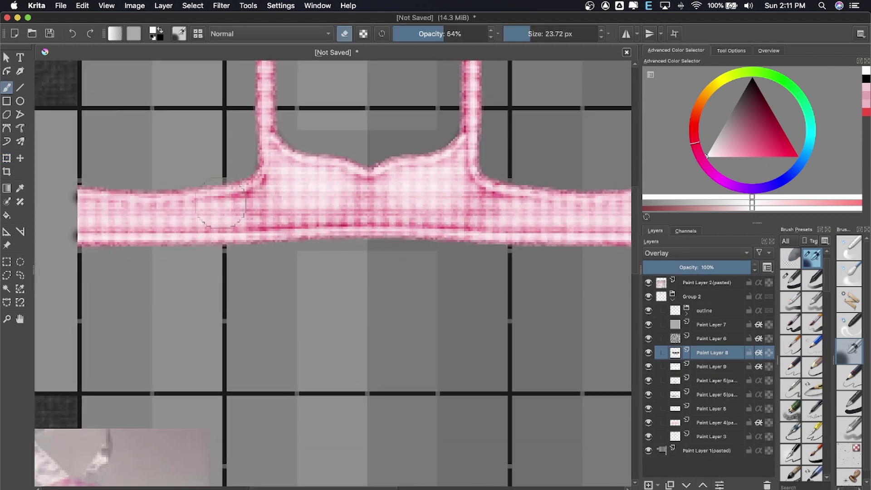
scroll(315, 188, "down", 2)
scroll(394, 185, "down", 2)
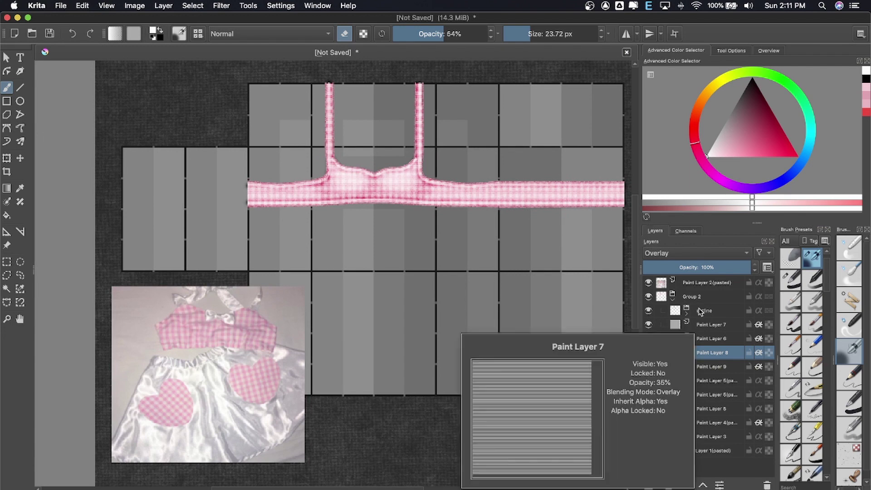
left_click(711, 366)
scroll(489, 230, "up", 2)
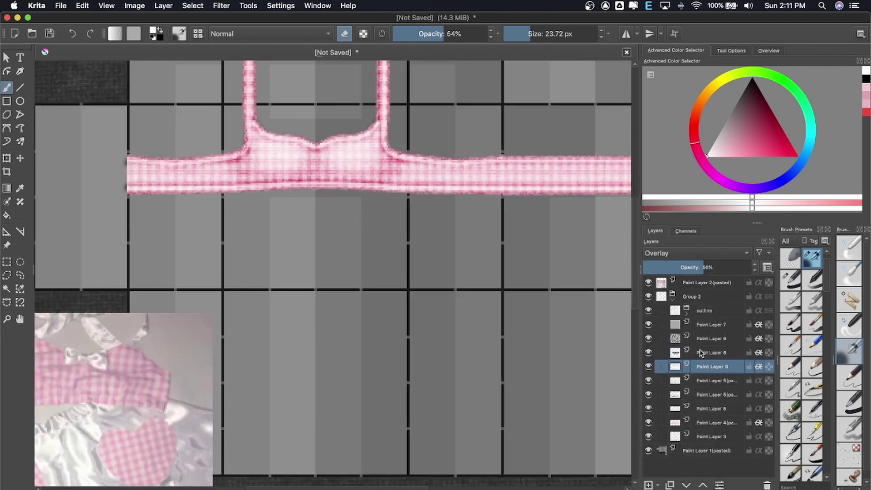
left_click(711, 353)
left_click(711, 381)
- Undo a test dark stroke, pick a pink colour and set Paint Layer 10 to Multiply
key("e")
scroll(438, 232, "up", 2)
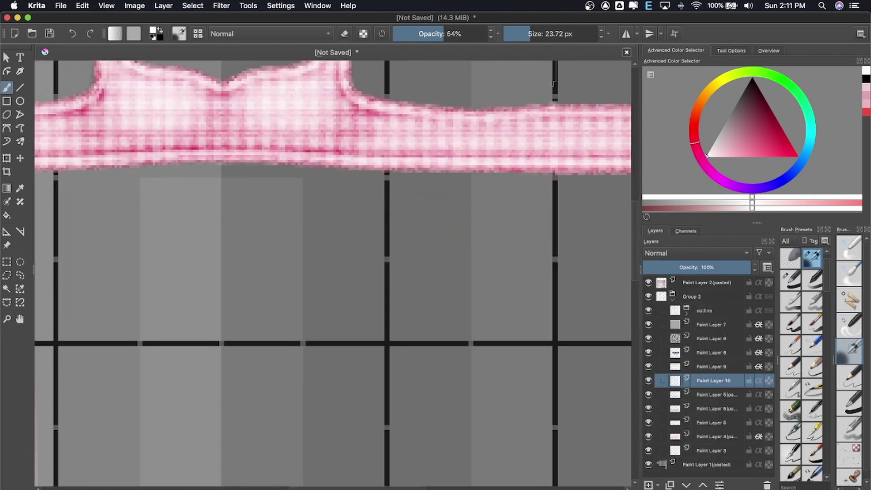
scroll(490, 191, "up", 2)
left_click(524, 35)
scroll(331, 107, "up", 2)
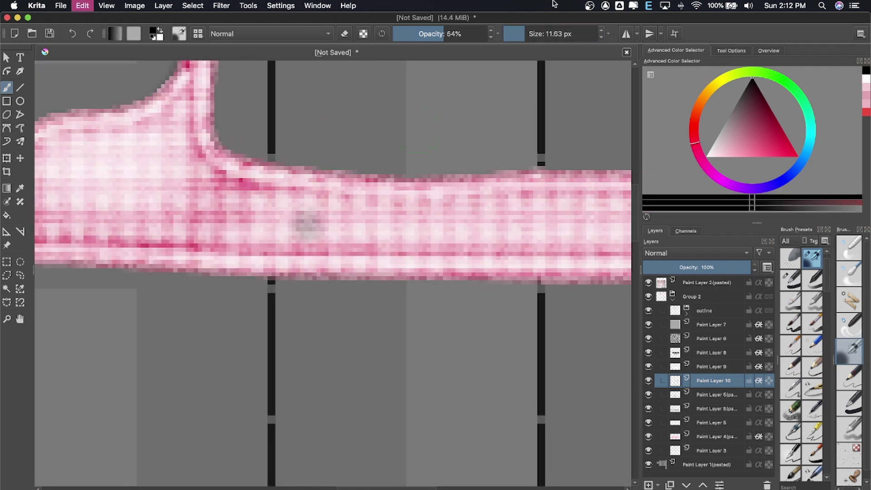
left_click_drag(235, 208, 357, 228)
key("e")
mouse_move(272, 218)
left_mouse_down()
mouse_move(405, 234)
mouse_move(441, 213)
left_mouse_up()
key("ctrl+z")
left_click(711, 253)
key("minus")
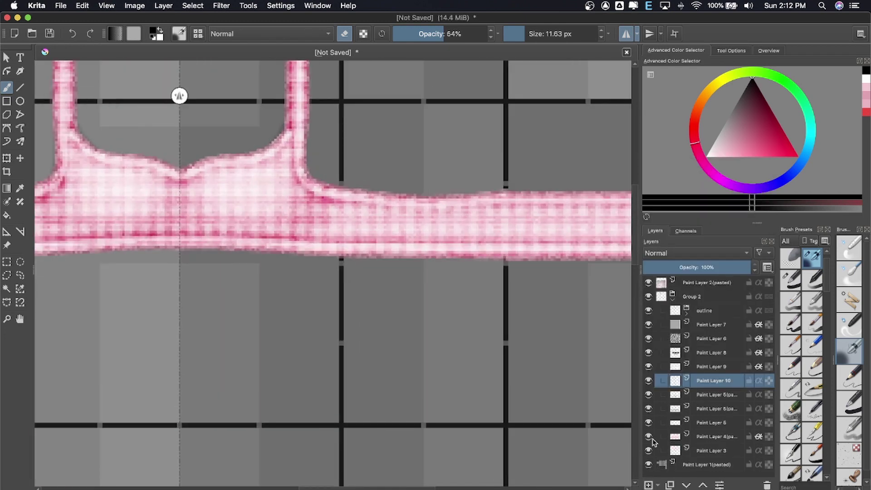
key("e")
left_click(711, 255)
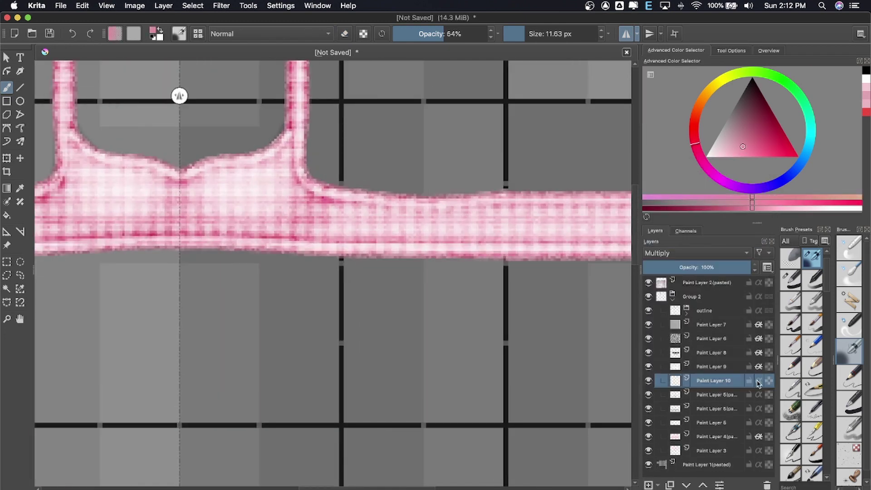
- Paint darker pink shading across the middle and lower part of the band
left_click_drag(338, 213, 386, 225)
key("plus")
left_click_drag(299, 213, 454, 223)
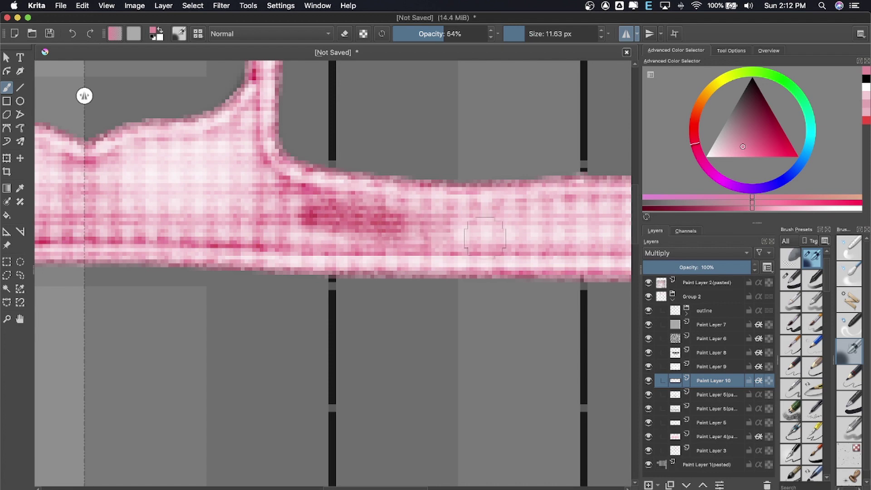
left_click_drag(368, 204, 429, 222)
left_click_drag(309, 238, 463, 238)
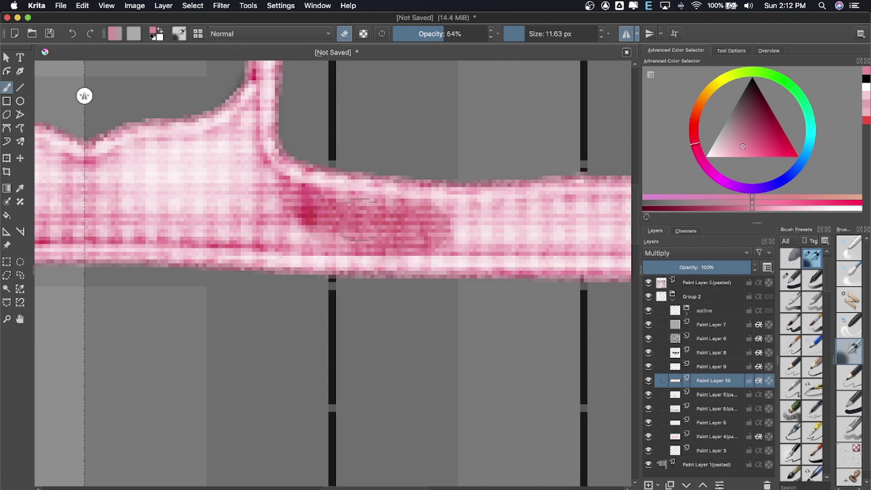
left_click_drag(360, 220, 407, 225)
scroll(471, 228, "down", 2)
scroll(467, 236, "up", 2)
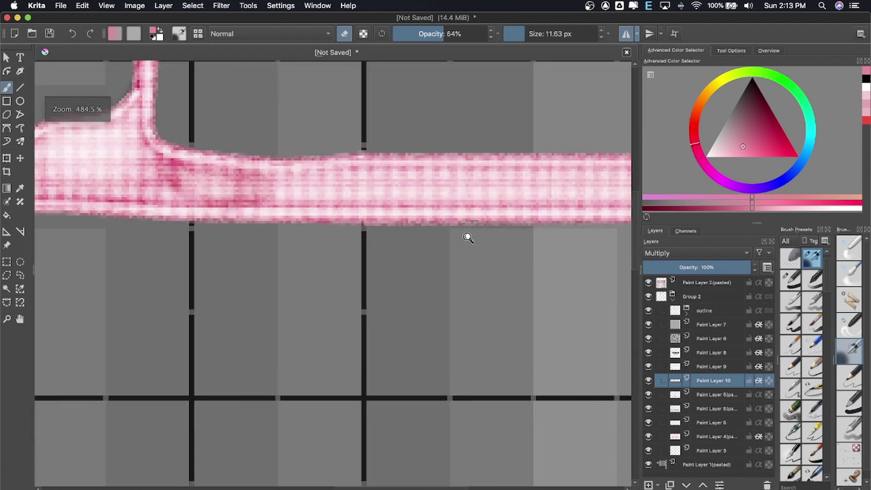
mouse_move(303, 198)
left_mouse_down()
mouse_move(422, 197)
mouse_move(122, 182)
left_mouse_up()
- Add more pink shading across the band, erasing to soften its edges and right side
key("e")
mouse_move(229, 222)
left_mouse_down()
mouse_move(318, 206)
mouse_move(399, 218)
left_mouse_up()
left_click_drag(291, 196, 376, 222)
key("e")
left_click_drag(250, 200, 372, 219)
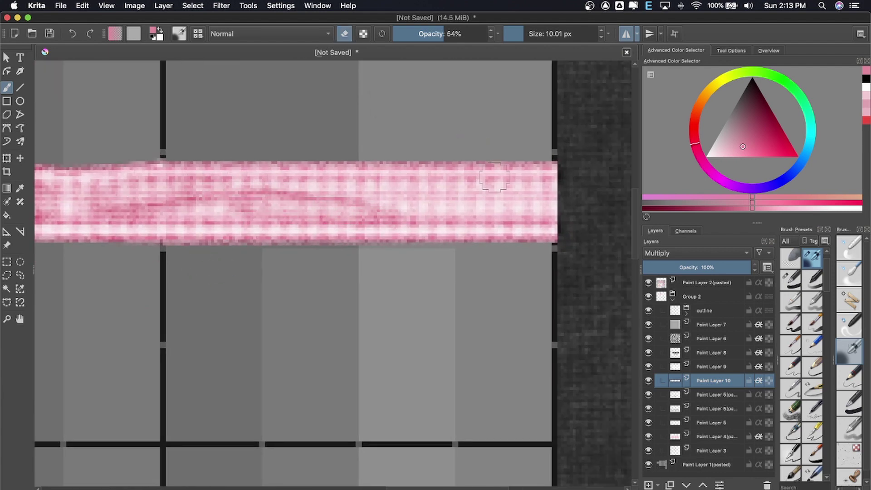
mouse_move(416, 199)
left_mouse_down()
mouse_move(522, 191)
mouse_move(453, 198)
left_mouse_up()
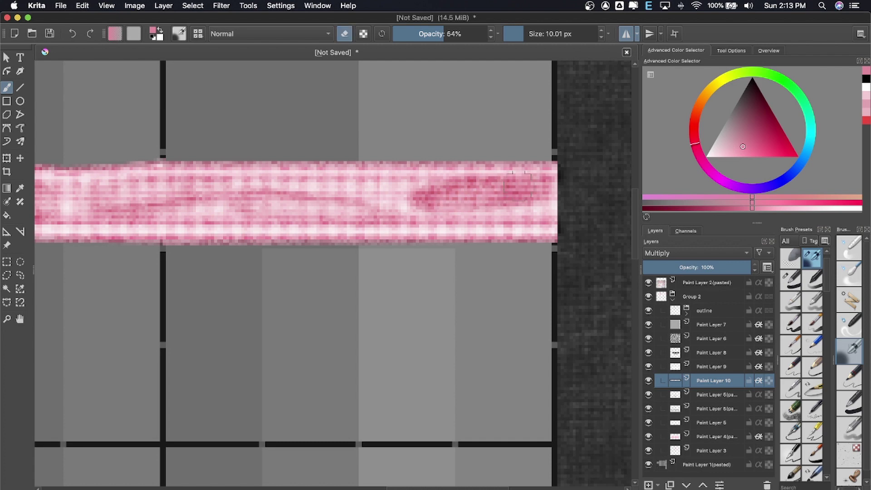
left_click_drag(518, 184, 425, 198)
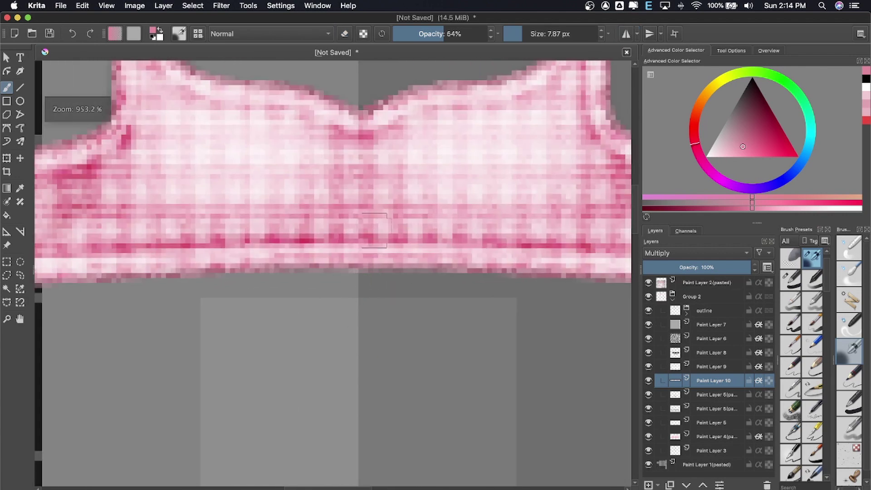
- Paint and lighten a pink blotch at the band centre, then darken a stroke across the middle
left_click_drag(449, 154, 291, 140)
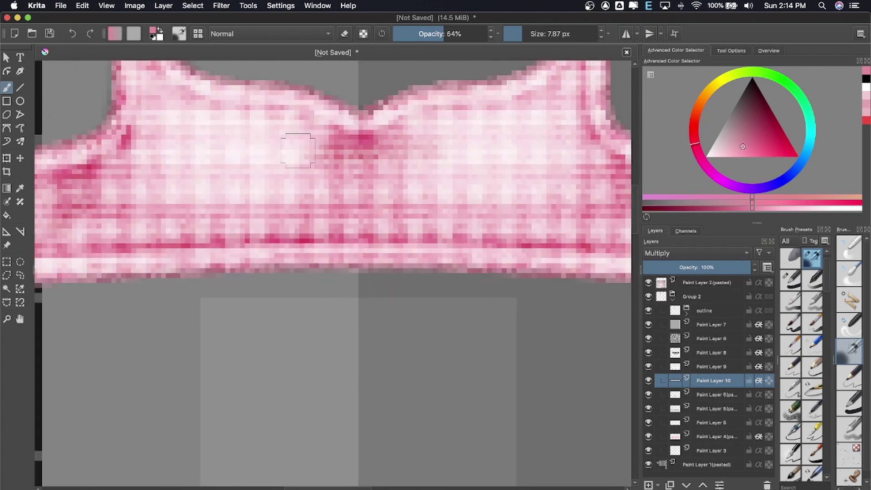
key("ctrl+z")
mouse_move(377, 159)
left_mouse_down()
mouse_move(307, 157)
mouse_move(432, 156)
mouse_move(346, 156)
left_mouse_up()
key("e")
left_click_drag(425, 162, 386, 137)
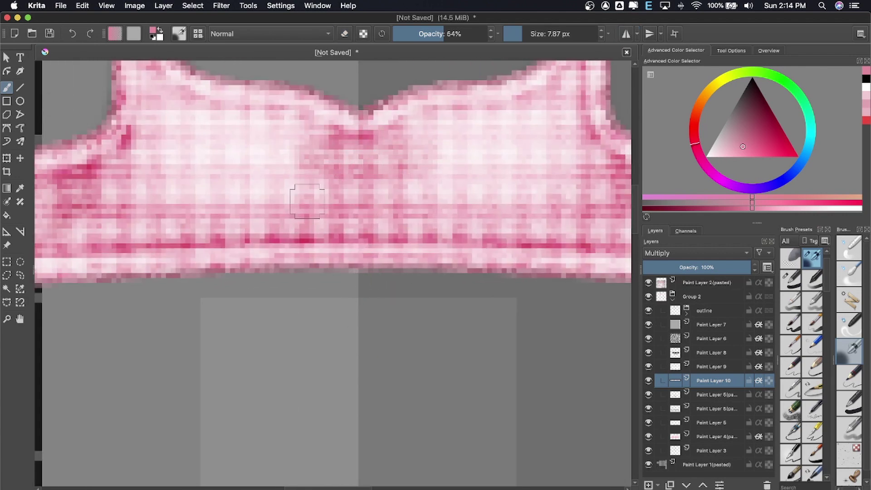
left_click_drag(268, 207, 413, 206)
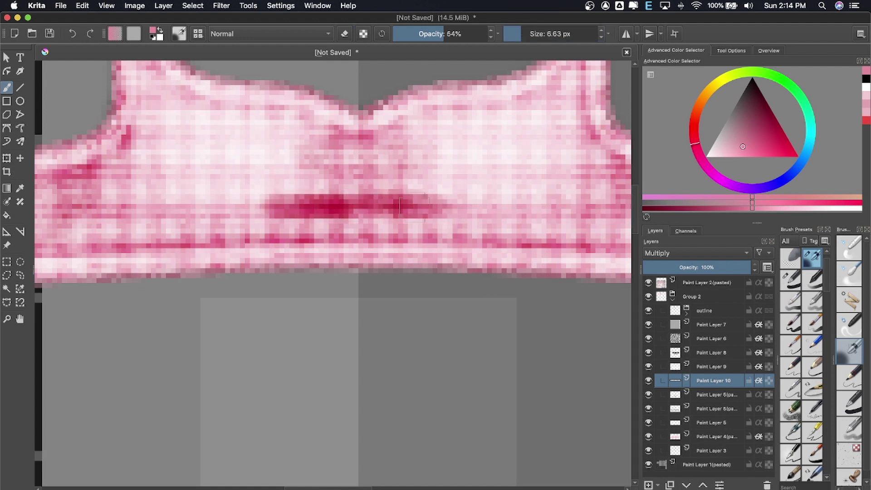
mouse_move(287, 195)
left_mouse_down()
mouse_move(362, 205)
mouse_move(290, 199)
left_mouse_up()
key("e")
scroll(279, 191, "down", 5)
scroll(370, 178, "up", 5)
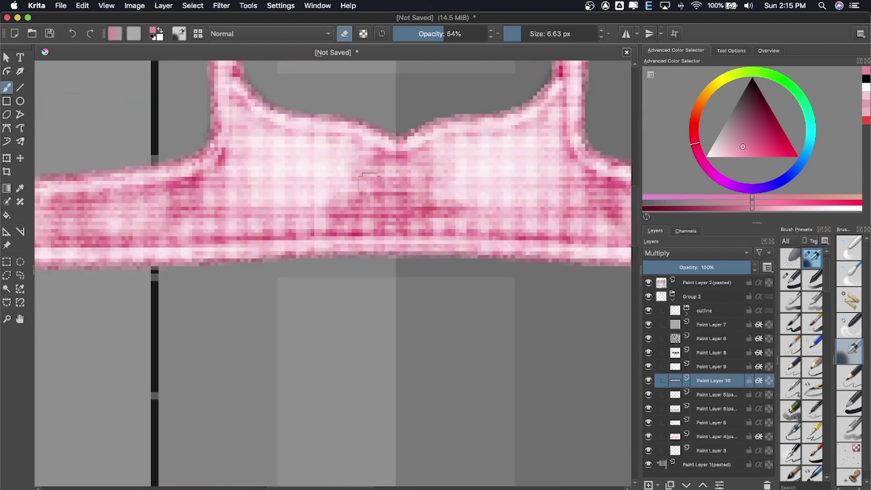
scroll(496, 227, "down", 5)
- Apply an HSV Adjustment to Paint Layer 3
scroll(496, 227, "down", 2)
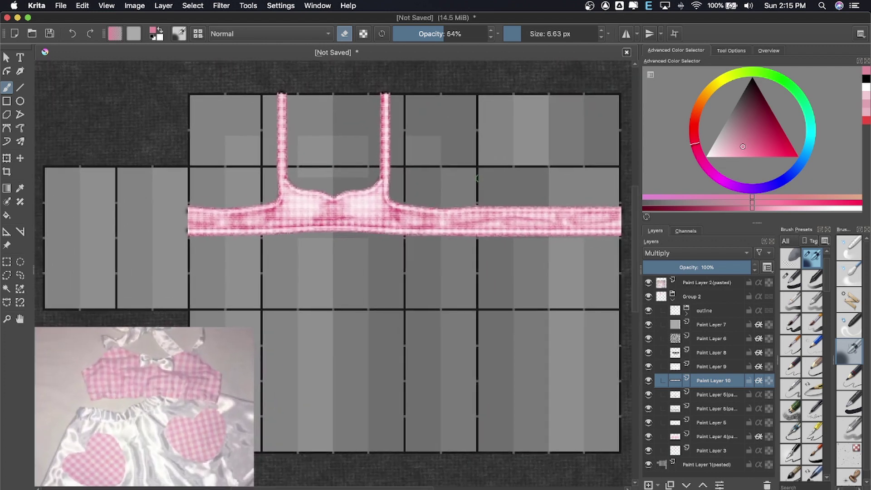
scroll(302, 182, "up", 4)
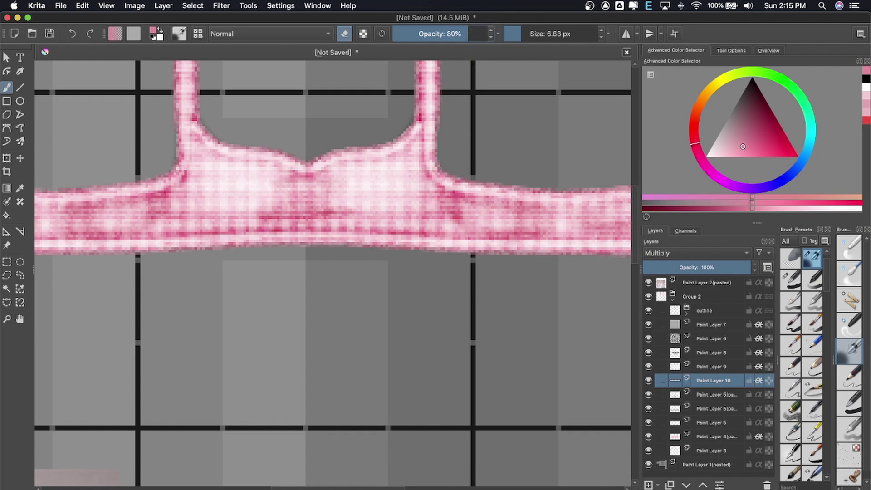
scroll(298, 169, "down", 2)
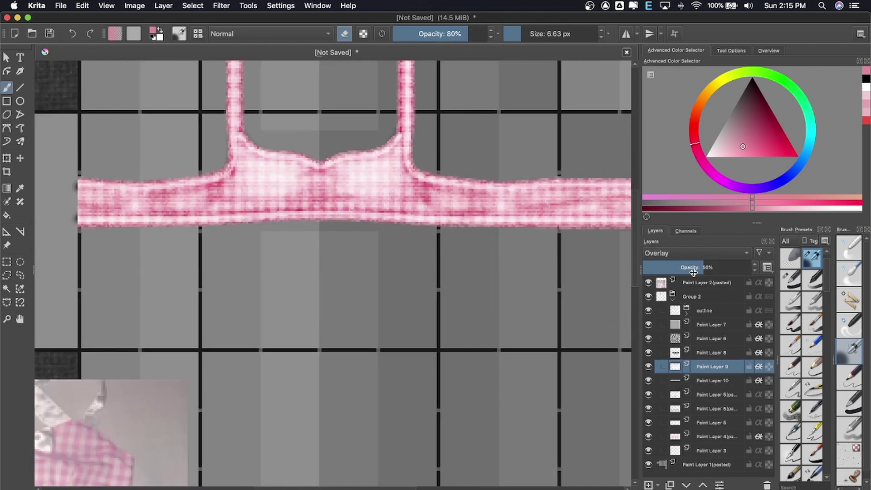
scroll(546, 298, "down", 2)
scroll(584, 382, "down", 1)
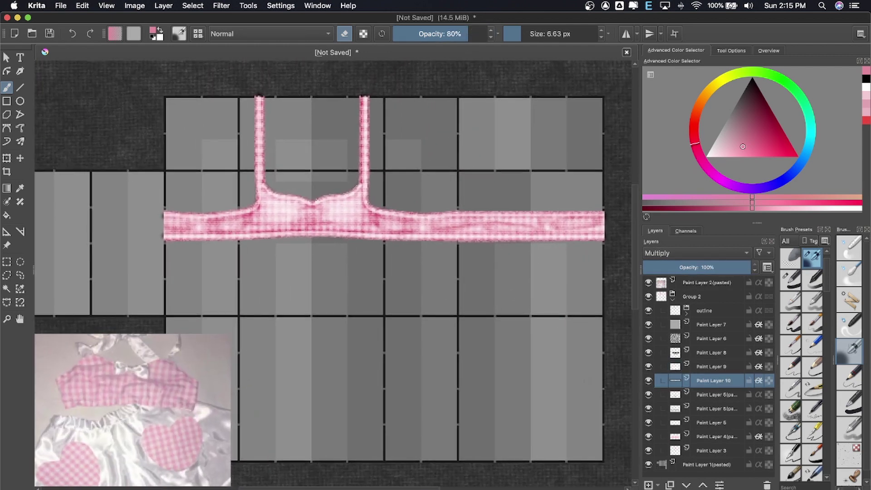
left_click(710, 339)
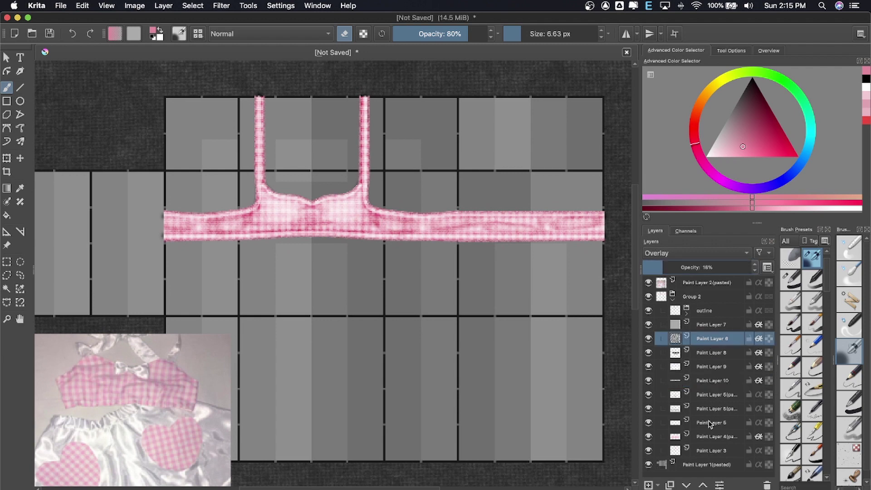
left_click(710, 437)
left_click(221, 6)
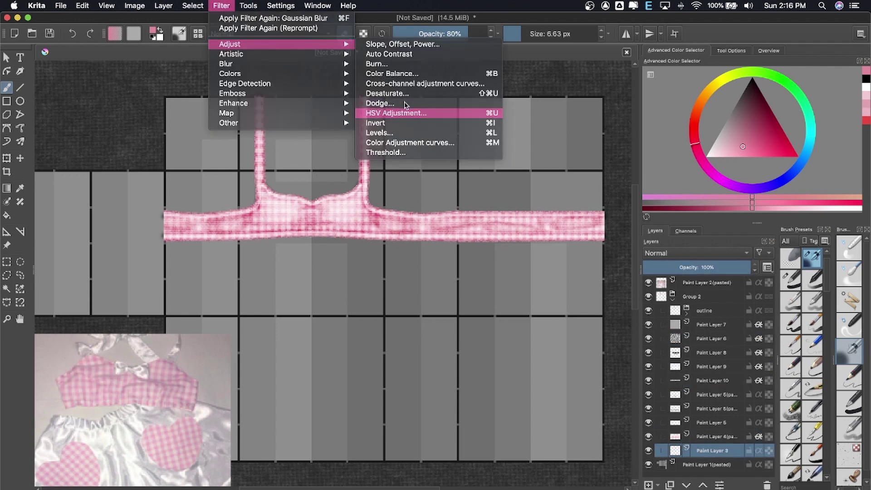
left_click(406, 113)
key("Return")
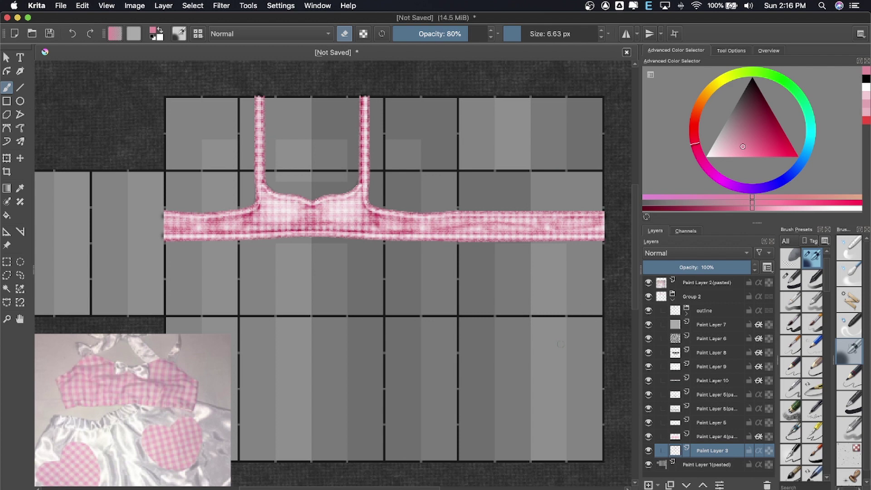
- Search images for a white bow and copy the chosen bow picture
left_click(708, 325)
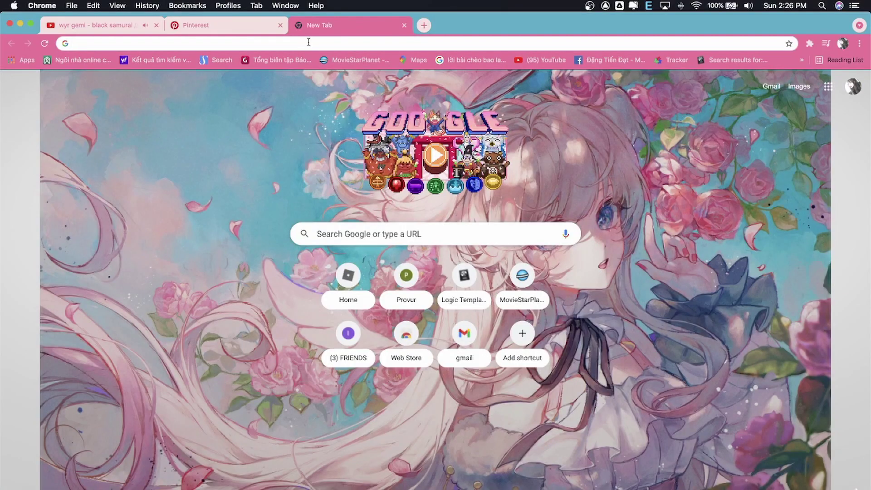
type("white")
left_click(236, 87)
left_click(182, 149)
right_click(731, 184)
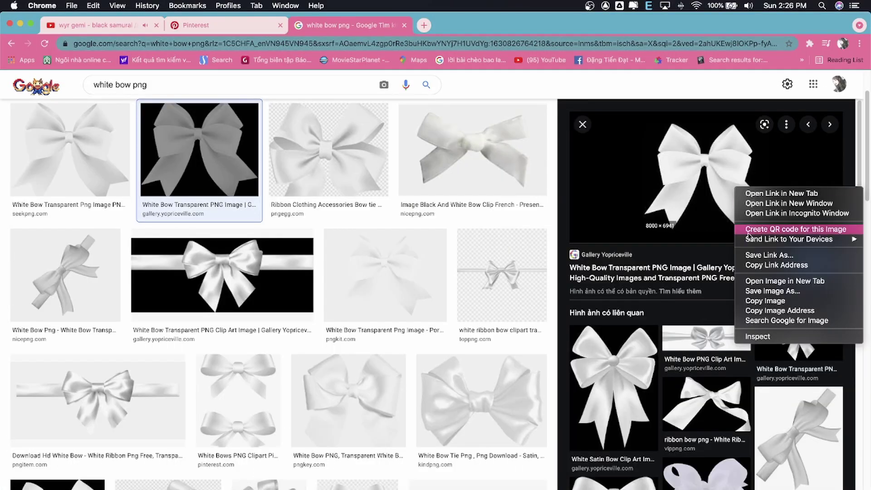
left_click(771, 304)
left_click(661, 485)
- Add a group layer, paste the bow into it and remove its black background
left_click(684, 379)
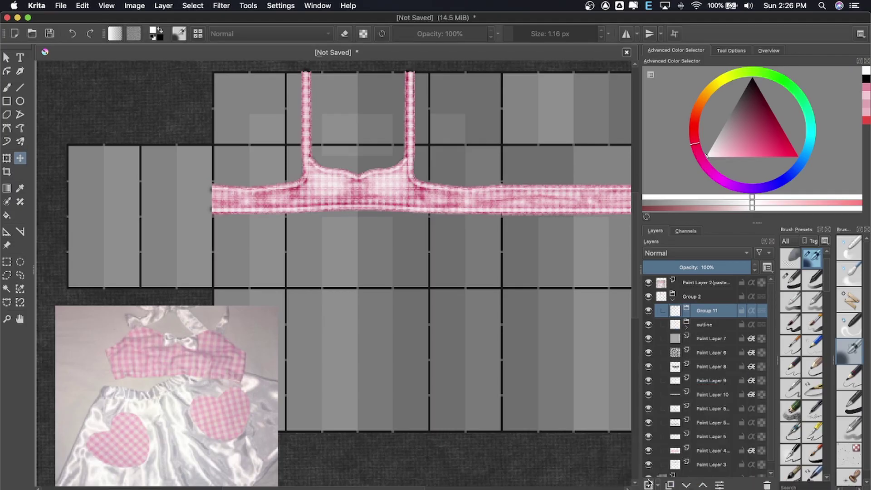
key("ctrl+v")
key("minus")
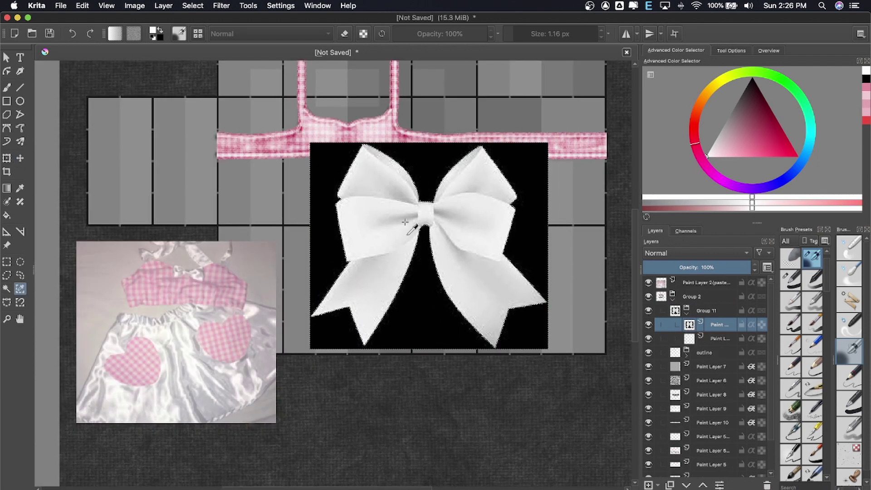
key("t")
scroll(363, 223, "up", 5)
scroll(337, 221, "down", 2)
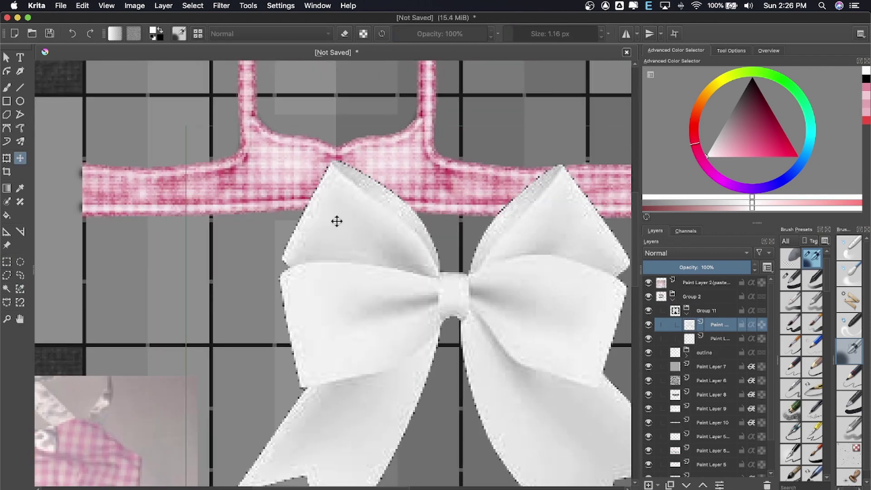
- Shrink the bow and centre it on the crop top's neckline
key("ctrl+t")
mouse_move(337, 221)
left_mouse_down()
mouse_move(245, 241)
mouse_move(267, 350)
mouse_move(270, 308)
mouse_move(360, 142)
mouse_move(351, 234)
left_mouse_up()
scroll(359, 142, "up", 2)
key("Return")
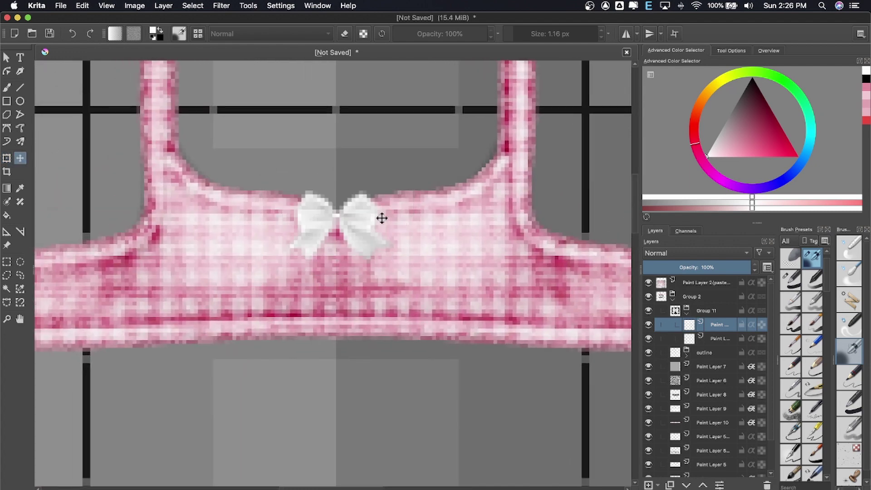
scroll(361, 222, "down", 2)
scroll(363, 250, "down", 1)
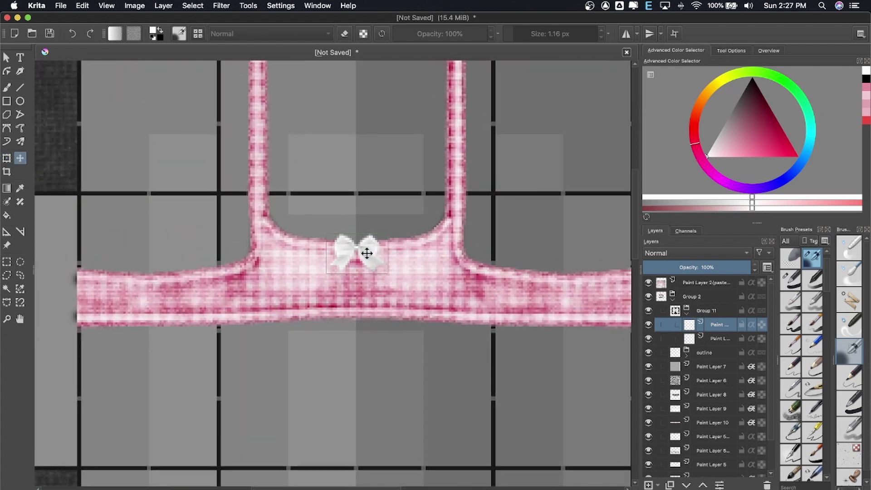
- Reshape the bow's tones with a Curves adjustment
left_click(221, 6)
left_click(264, 28)
left_click_drag(763, 258, 767, 270)
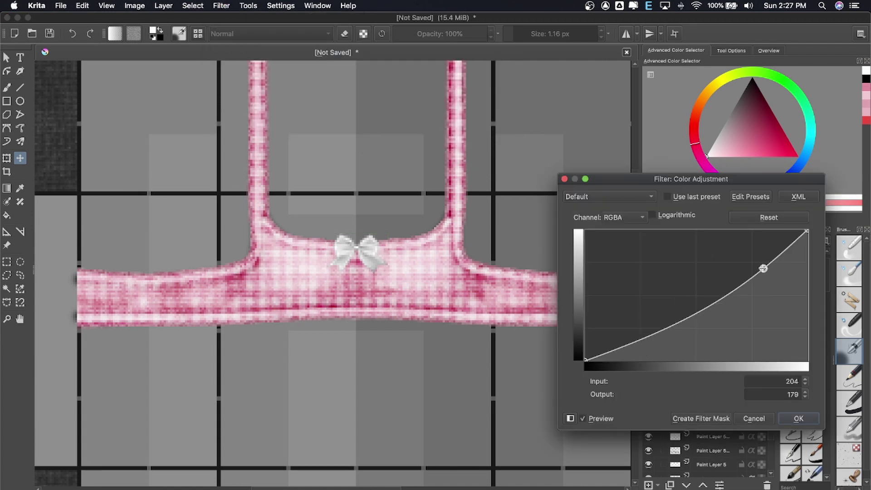
left_click(671, 312)
left_click_drag(671, 311, 671, 273)
left_click_drag(768, 271, 753, 295)
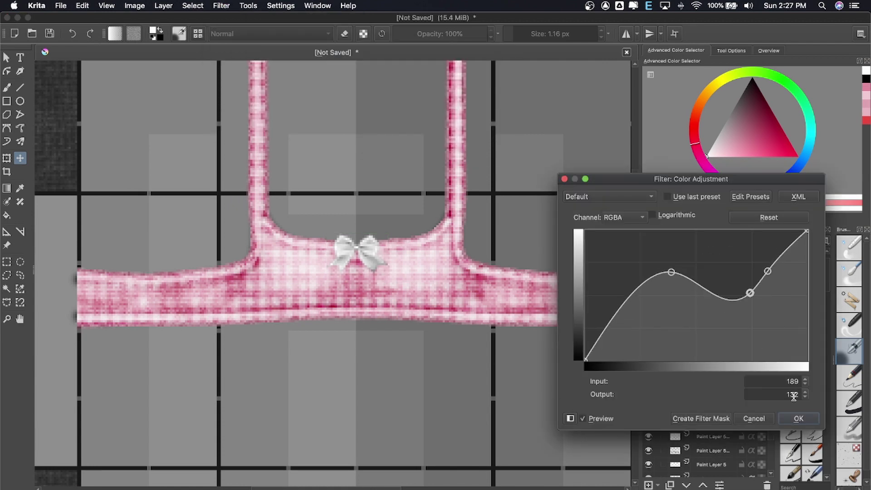
left_click(799, 419)
- Give the bow a drop shadow with size 2 px and 36% opacity
left_click(163, 6)
left_click(185, 202)
left_click(429, 97)
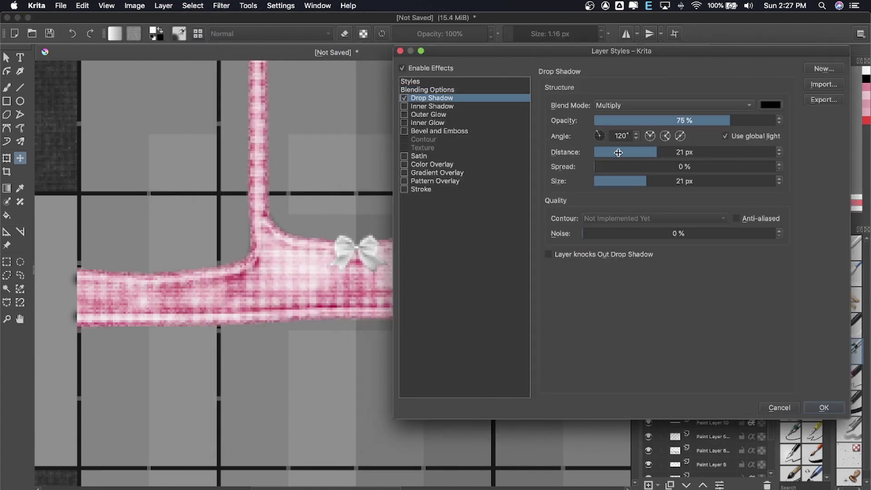
left_click(638, 166)
left_click_drag(635, 174, 630, 177)
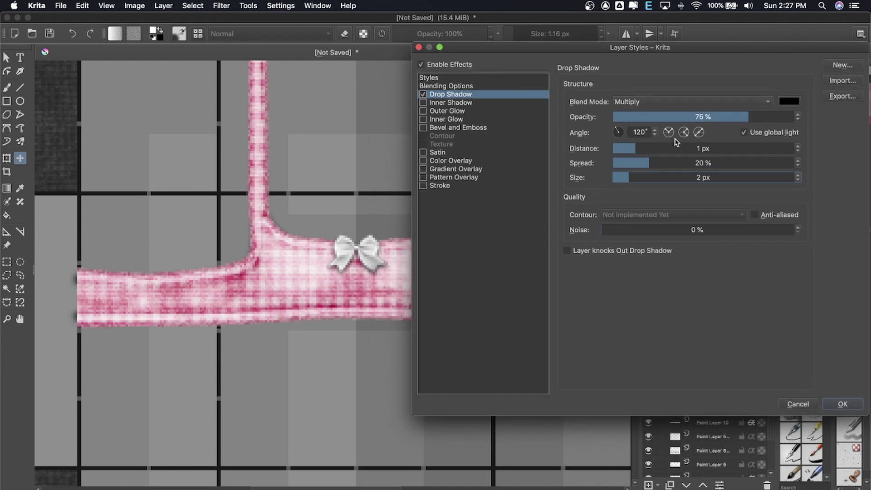
left_click(681, 117)
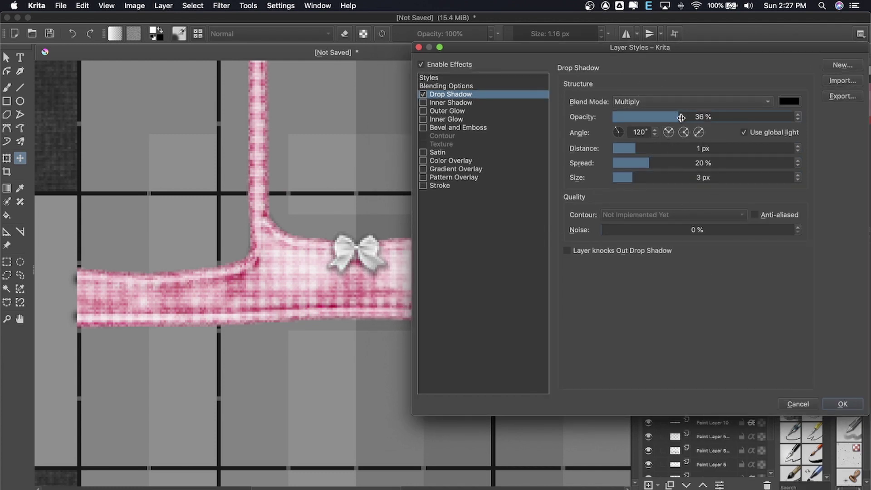
left_click(843, 404)
- Duplicate the bow onto the left strap, mirror a copy onto the right strap, and merge them
key("ctrl+j")
mouse_move(345, 247)
left_mouse_down()
mouse_move(247, 192)
mouse_move(271, 189)
left_mouse_up()
key("ctrl+t")
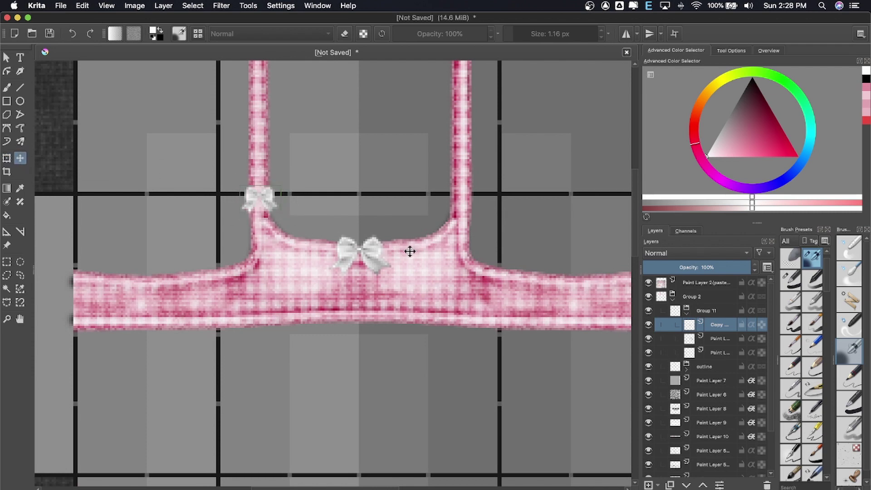
key("ctrl+j")
left_click(153, 5)
left_click(309, 107)
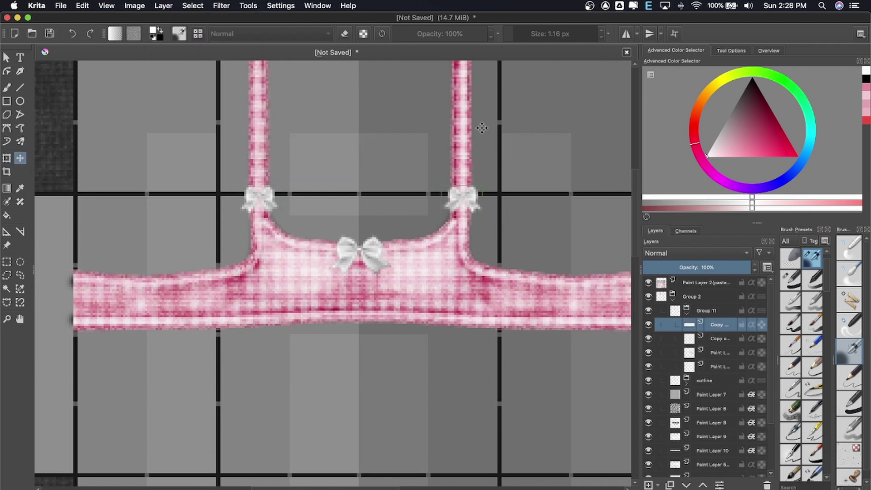
key("ctrl+e")
scroll(472, 136, "down", 3)
scroll(393, 98, "up", 1)
key("ctrl+e")
key("ctrl+e")
- Add a drop shadow to the merged bows: distance 1 px, size 3 px, about 41% opacity
left_click(164, 5)
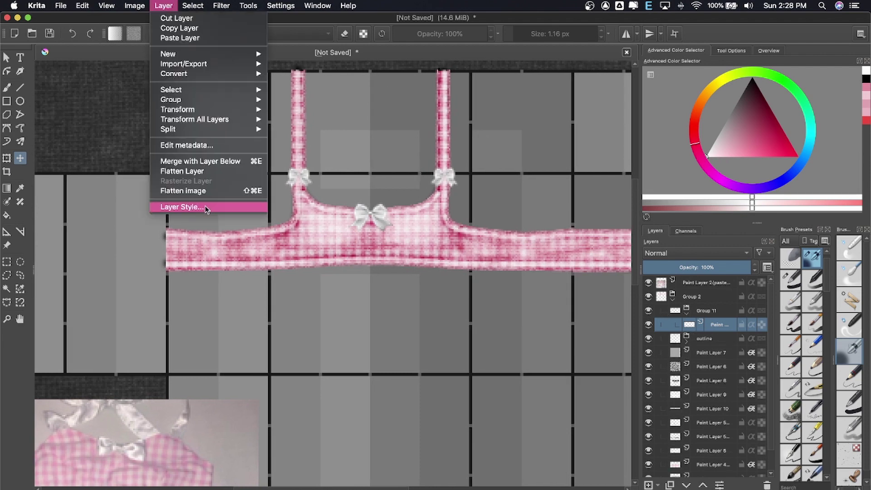
left_click(205, 207)
left_click(412, 128)
left_click_drag(671, 182, 610, 182)
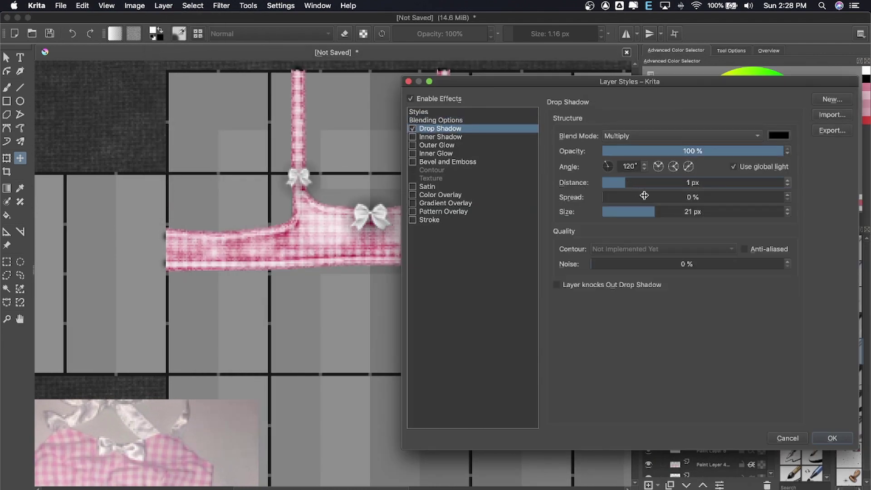
left_click_drag(638, 212, 622, 212)
left_click_drag(780, 151, 679, 151)
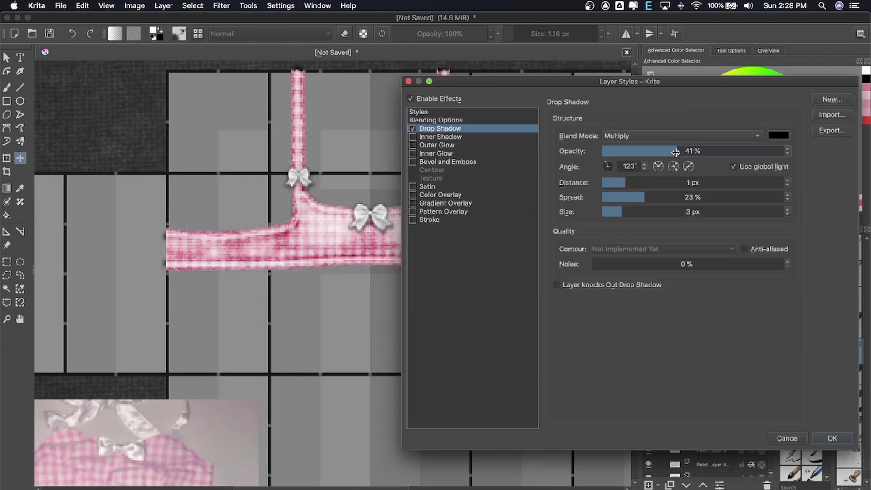
key("Return")
scroll(413, 223, "down", 3)
scroll(415, 222, "up", 1)
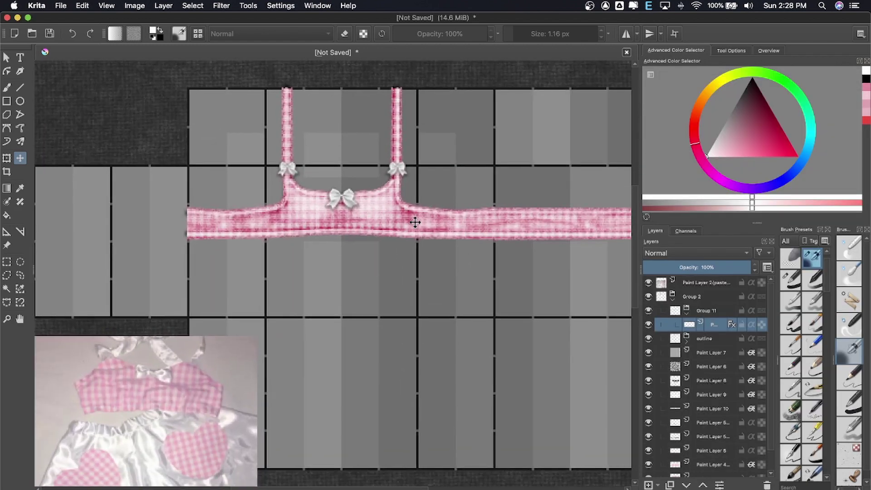
scroll(428, 210, "up", 2)
scroll(428, 209, "up", 1)
- Rectangle-select both shoulder straps on the outline group
scroll(704, 335, "down", 1)
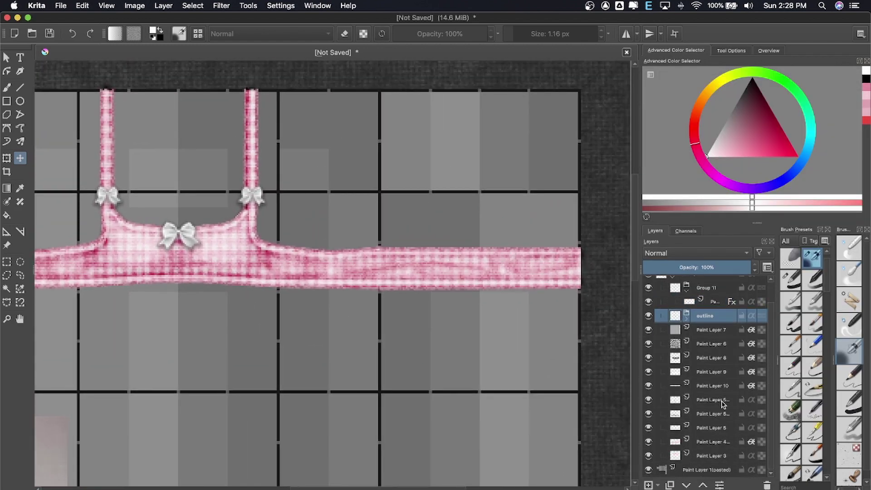
left_click(668, 456)
left_click(7, 262)
left_click_drag(89, 80, 366, 163)
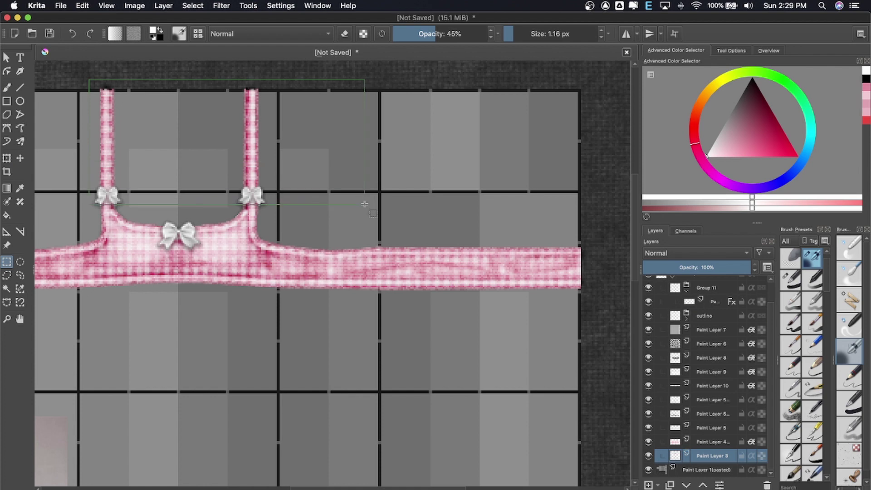
left_click(221, 6)
left_click(383, 111)
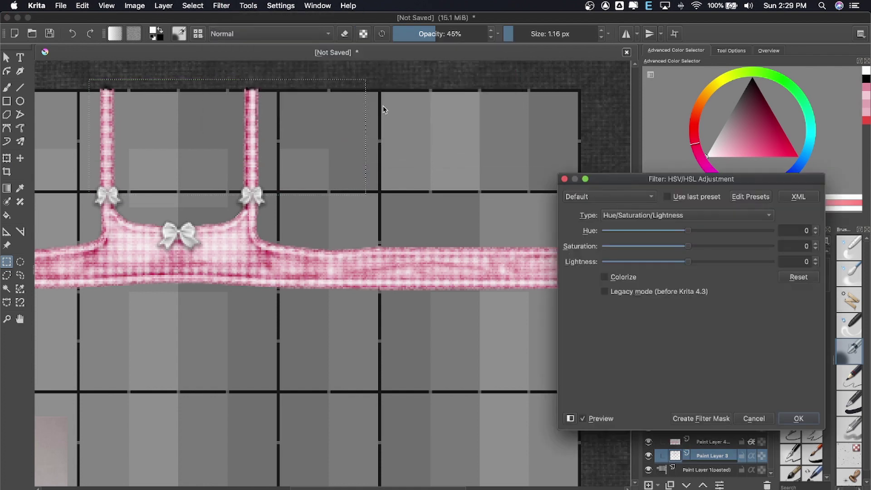
key("Escape")
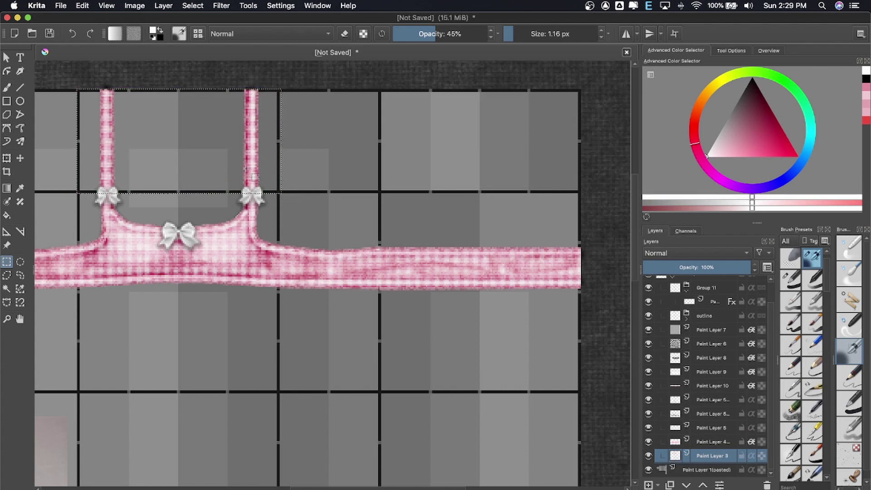
- Paste a copy of the straps and move it onto the right end of the pink band
key("ctrl+v")
key("t")
left_click_drag(148, 155, 370, 194)
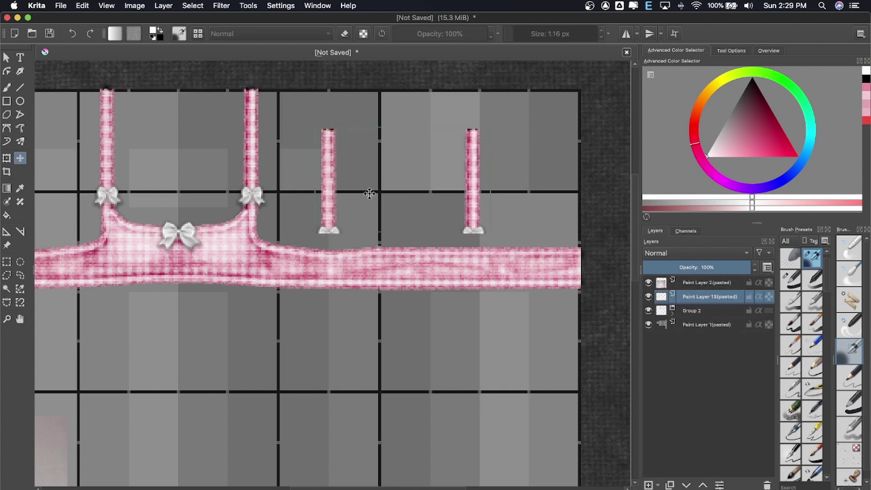
scroll(370, 194, "up", 2)
scroll(361, 192, "down", 2)
left_click_drag(429, 211, 445, 214)
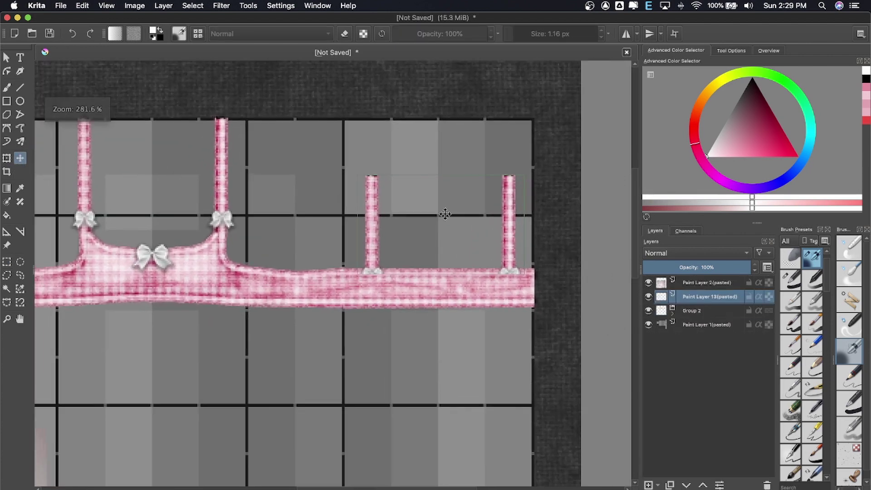
scroll(445, 213, "up", 2)
- Switch to another browser tab to get the reference outfit photo
key("ctrl+r")
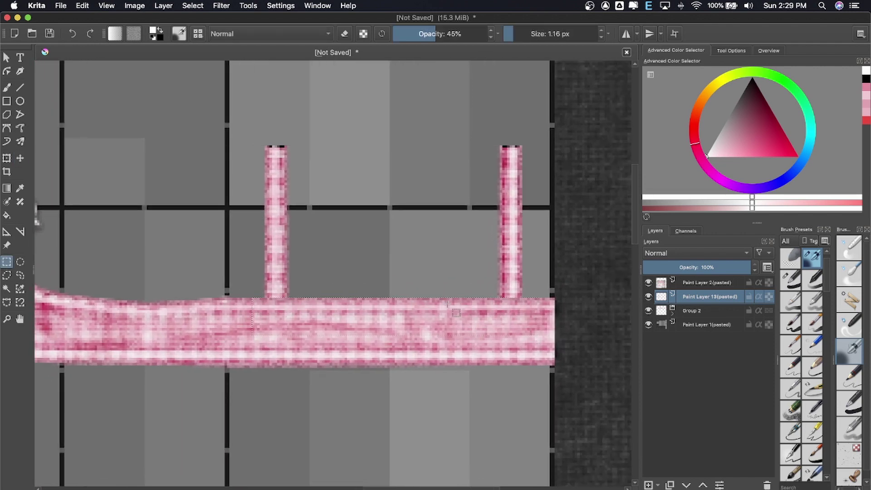
scroll(456, 312, "right", 3)
key("ctrl+Page_Down")
scroll(399, 216, "down", 2)
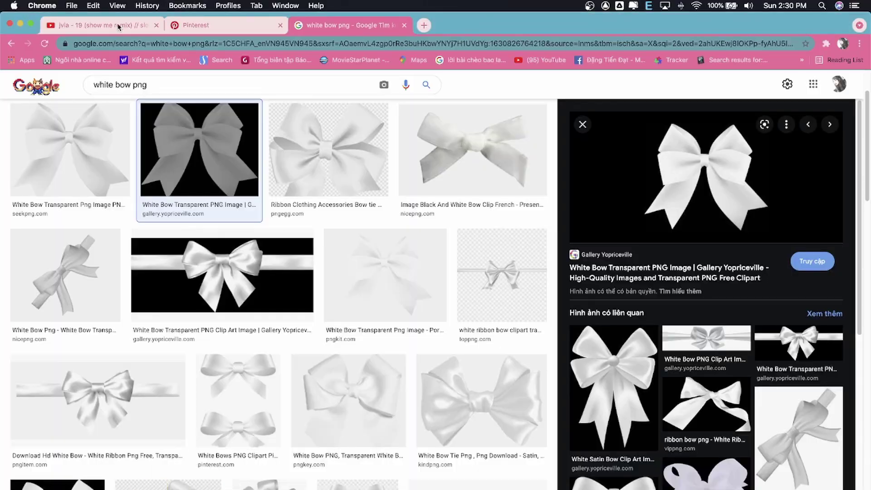
left_click(119, 26)
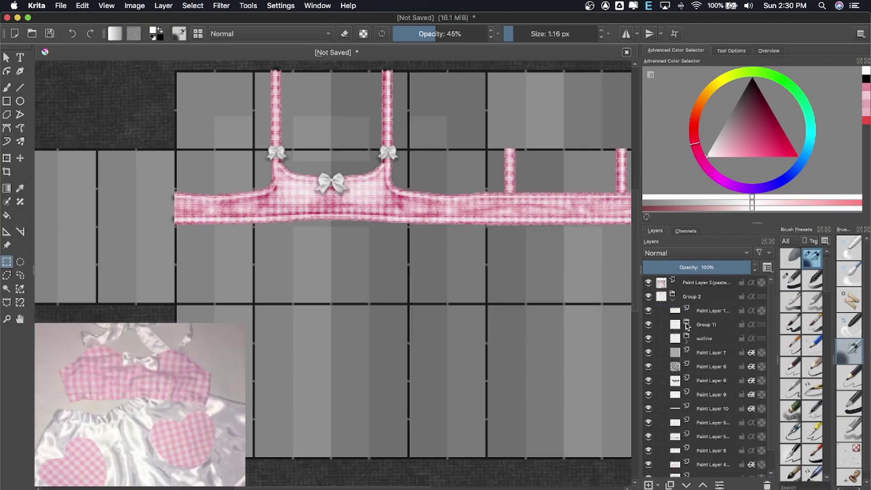
- Give the bows layer a drop shadow: distance 1 px, spread 20%, size 2 px, opacity ~77%
left_click(715, 366)
left_click(164, 6)
left_click(173, 202)
left_click_drag(304, 323, 313, 257)
left_click(100, 300)
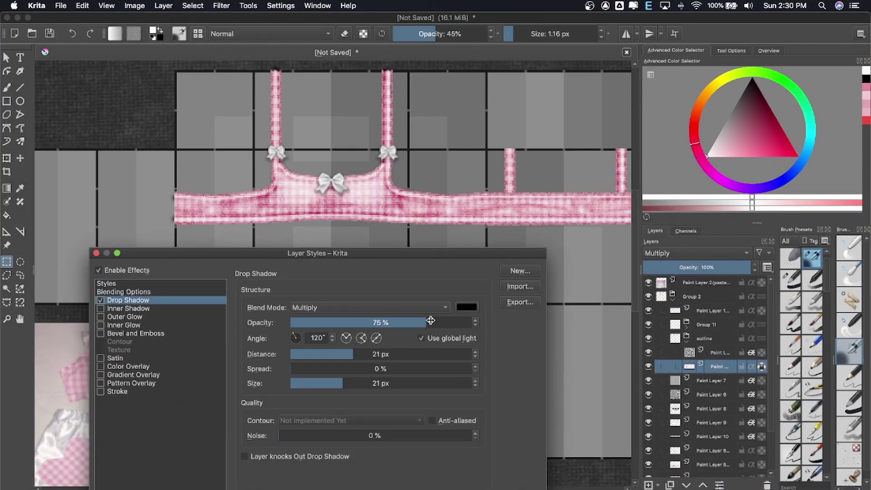
mouse_move(345, 354)
left_mouse_down()
mouse_move(313, 354)
mouse_move(324, 370)
left_mouse_up()
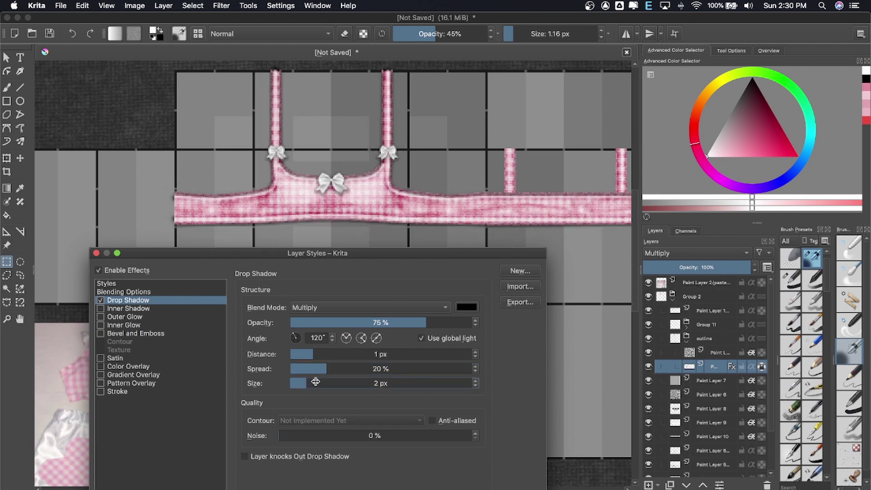
left_click(346, 322)
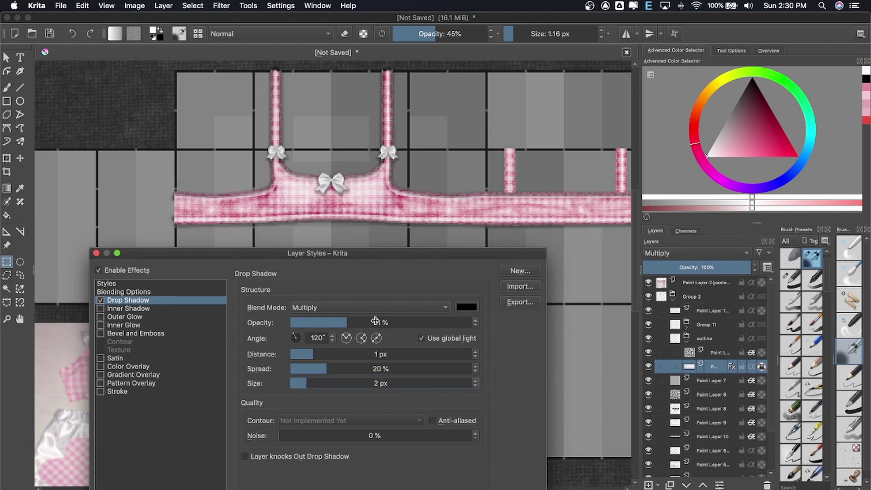
left_click_drag(376, 322, 404, 322)
left_click_drag(382, 256, 743, 80)
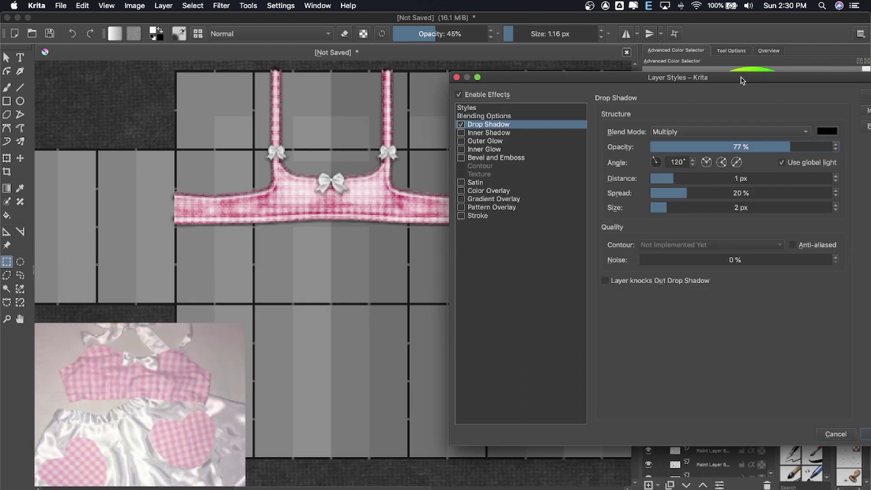
left_click(862, 435)
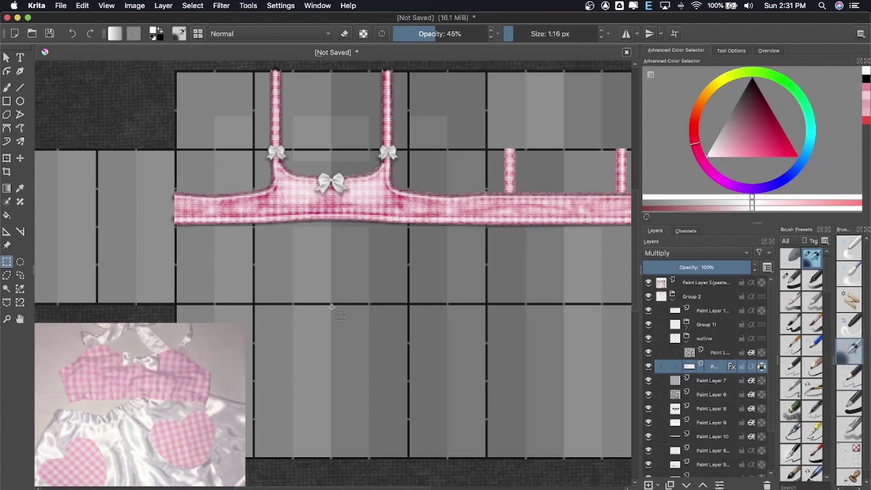
key("Insert")
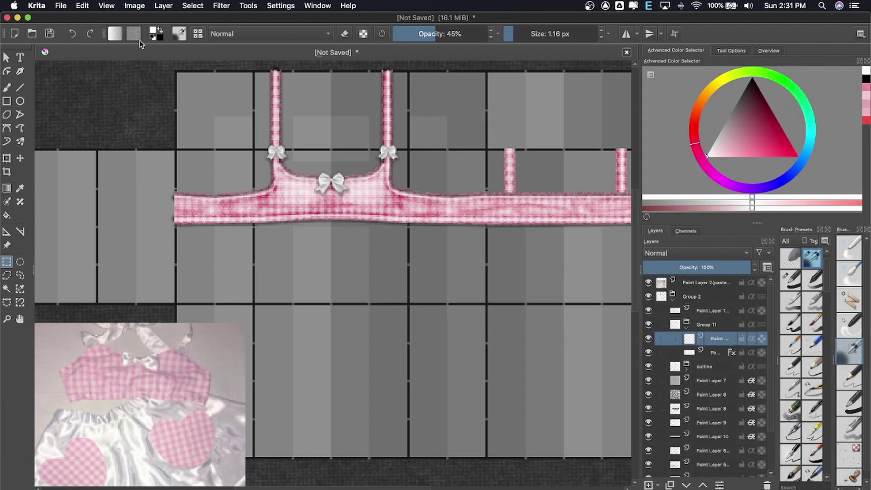
- Fill the new layer with noise, clip it to the bows, and blend it as Overlay at low opacity
left_click(82, 5)
left_click(108, 172)
left_click(752, 338)
left_click(694, 253)
left_click(672, 317)
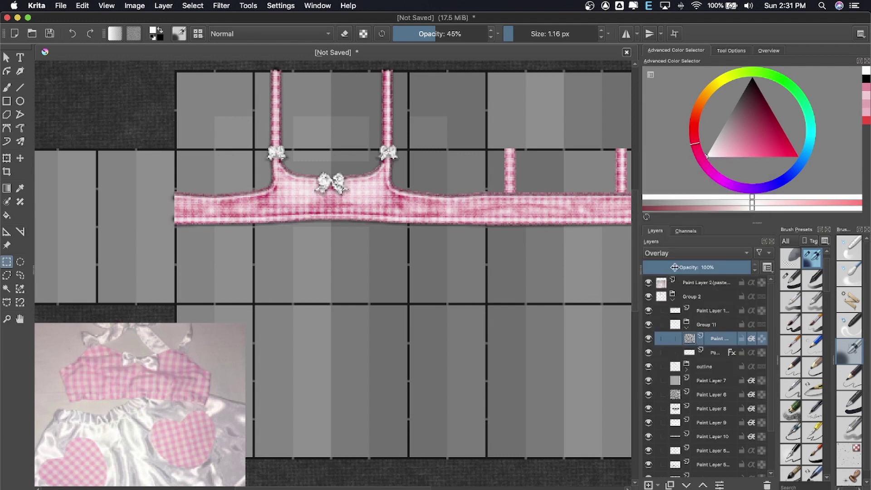
left_click_drag(708, 268, 670, 265)
- Apply an HSV/HSL adjustment to the noise layer
left_click(221, 5)
left_click(409, 119)
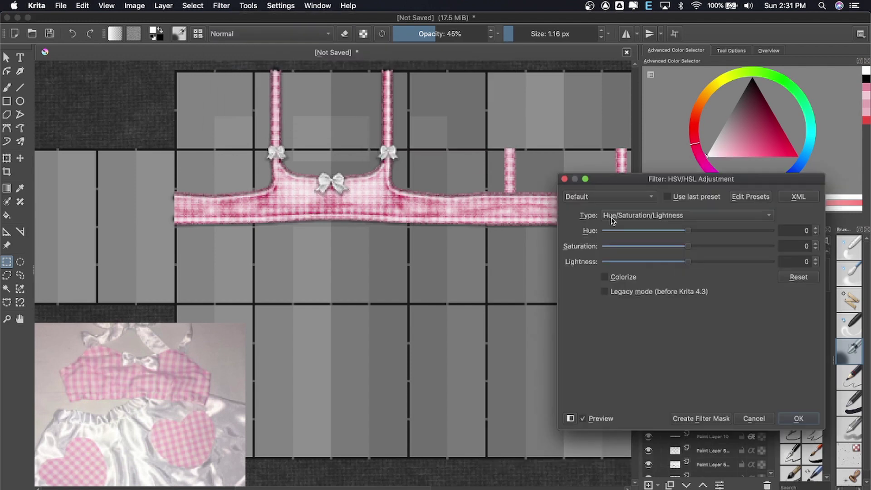
left_click(799, 419)
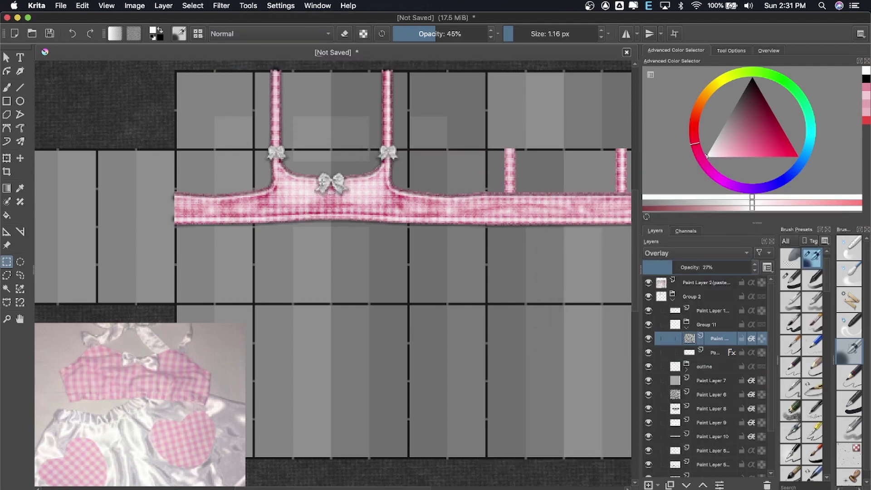
scroll(357, 191, "down", 2)
scroll(766, 363, "down", 3)
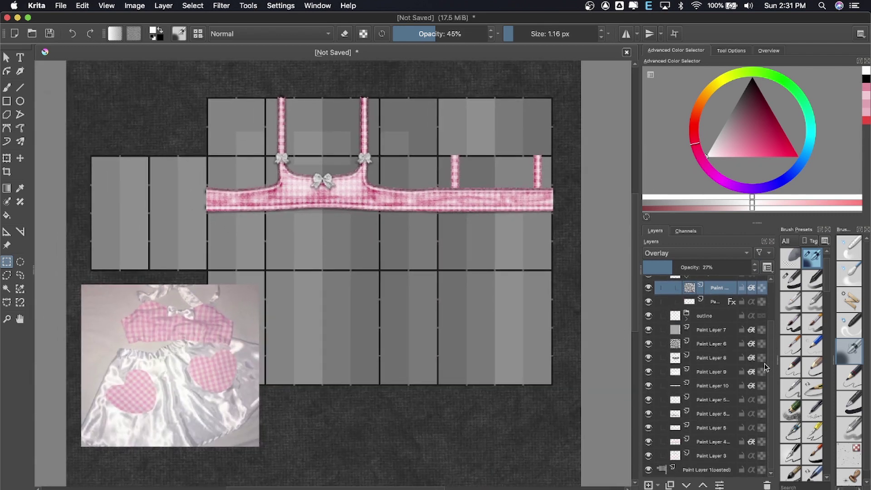
scroll(511, 294, "up", 3)
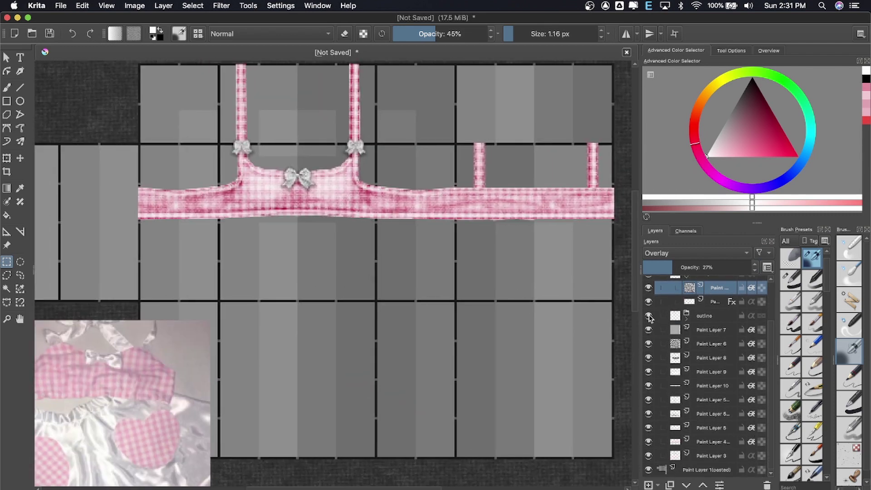
- Lighten the shadowed bows layer with the HSV/HSL adjustment
left_click(687, 318)
left_click(712, 344)
left_click(221, 6)
left_click(263, 25)
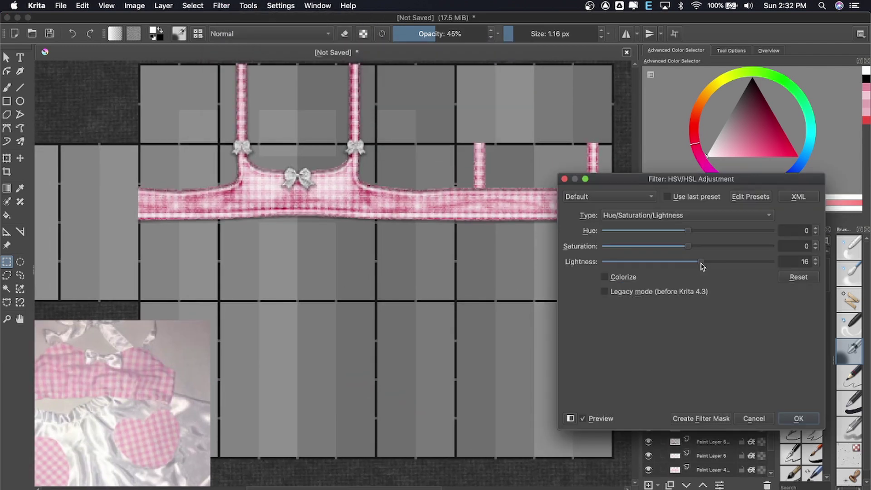
left_click(755, 419)
- Set up a large soft brush in muted pink at half opacity and collapse Group 2
left_click(792, 279)
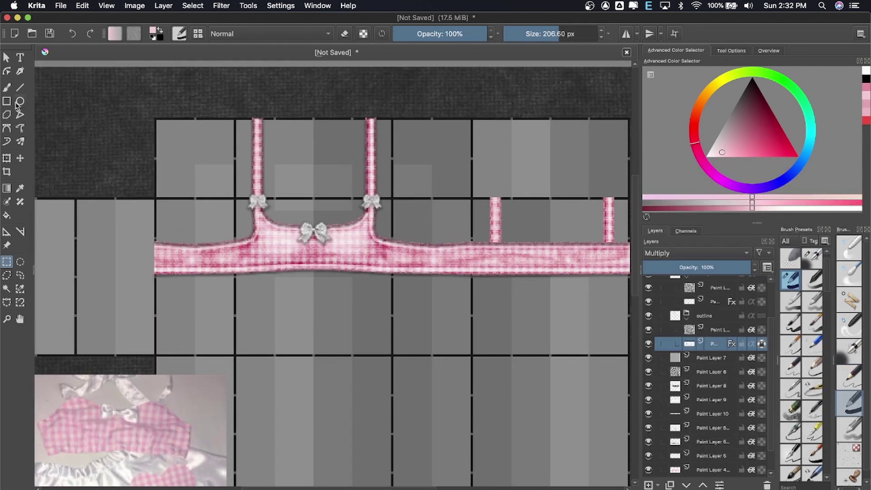
left_click(7, 87)
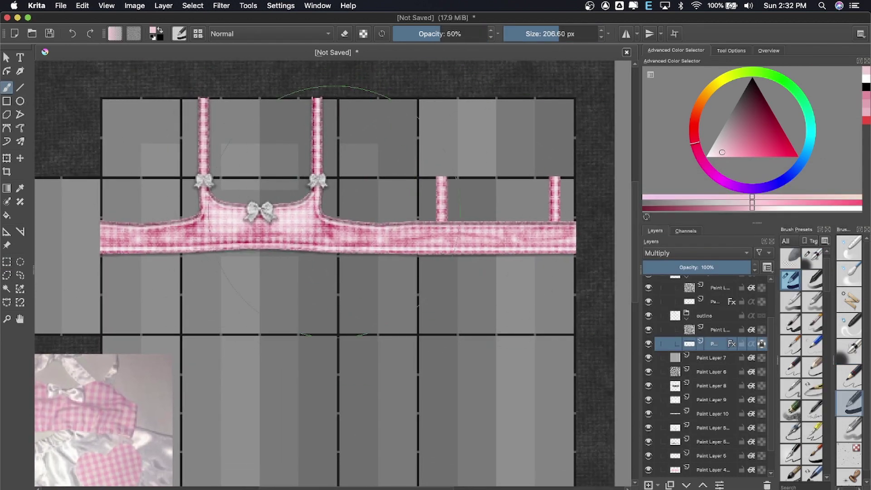
scroll(334, 211, "up", 1)
left_click(743, 146)
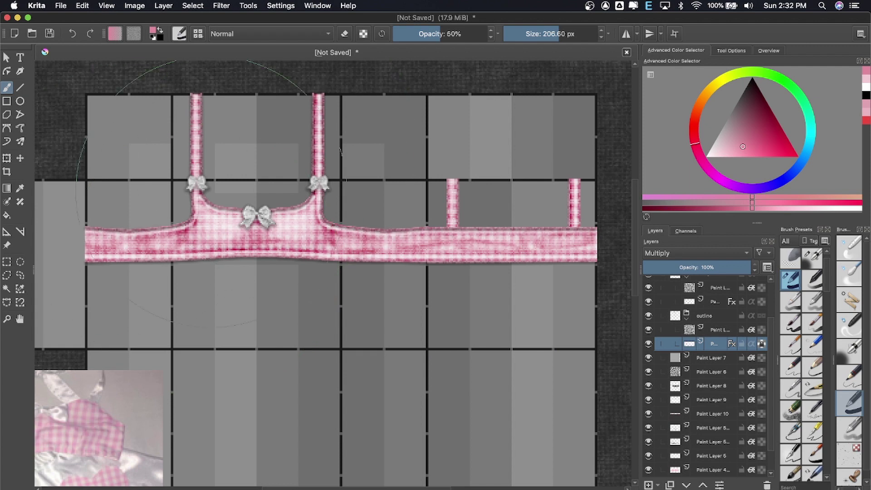
scroll(342, 132, "down", 1)
scroll(342, 132, "down", 1)
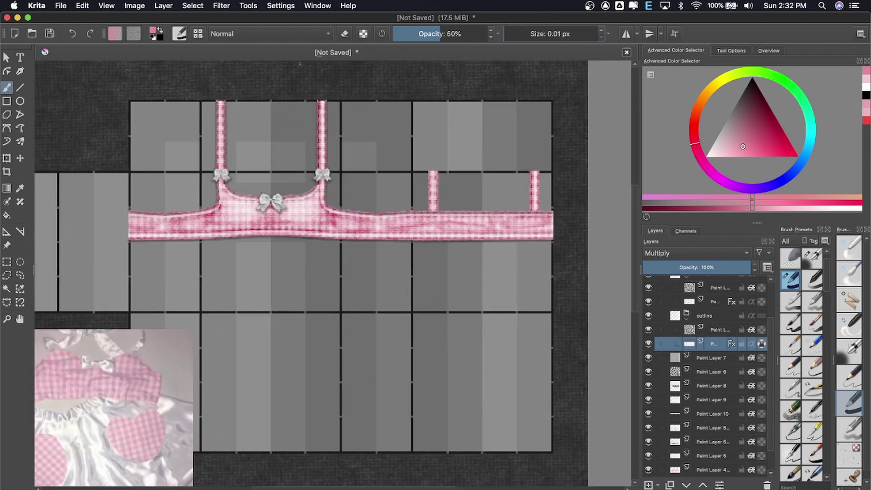
scroll(333, 128, "up", 1)
scroll(334, 128, "up", 1)
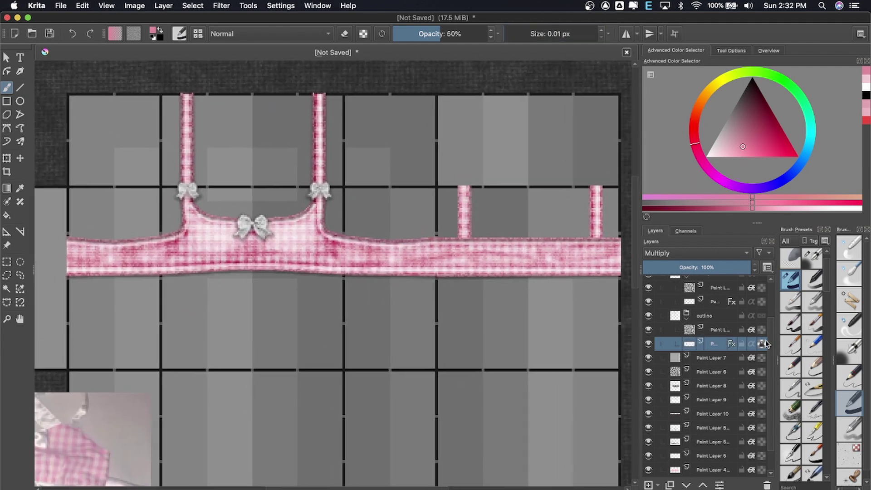
scroll(673, 303, "up", 3)
left_click(673, 303)
- Create a new layer group holding an empty paint layer for the skirt
left_click(708, 311)
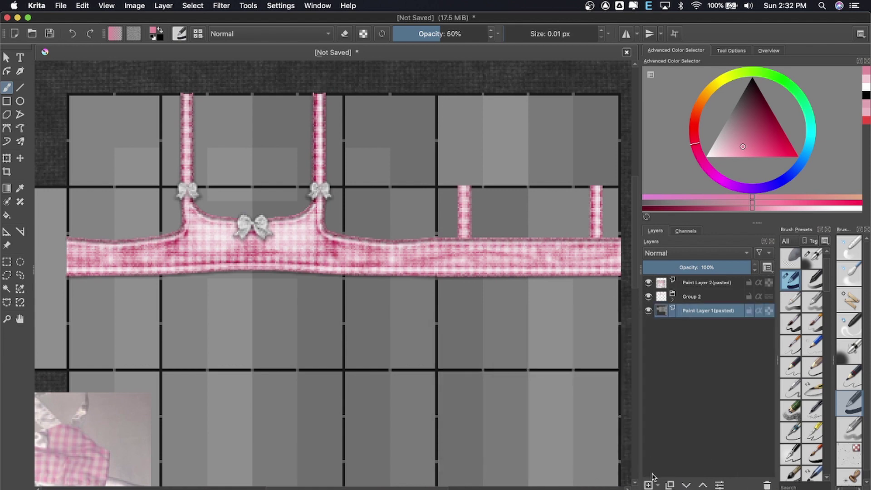
left_click(658, 485)
left_click(695, 379)
key("Insert")
key("minus")
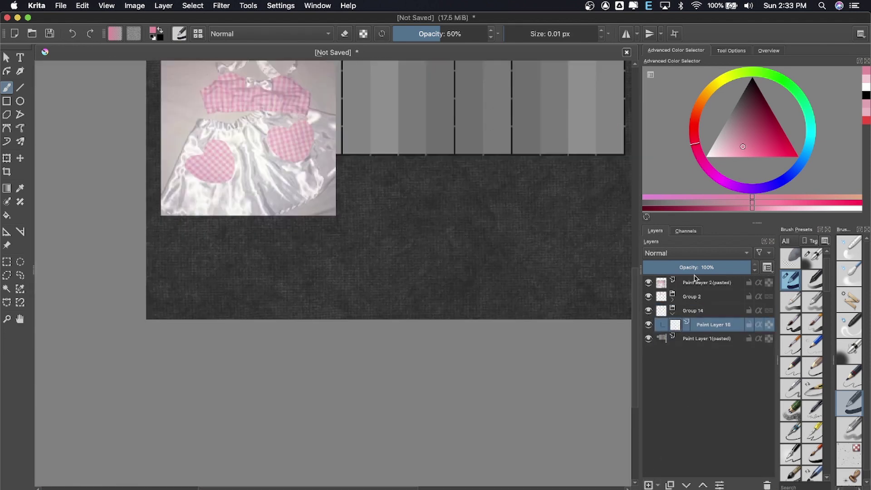
- Move the reference photo lower on the canvas
left_click(694, 282)
scroll(372, 197, "up", 3)
key("t")
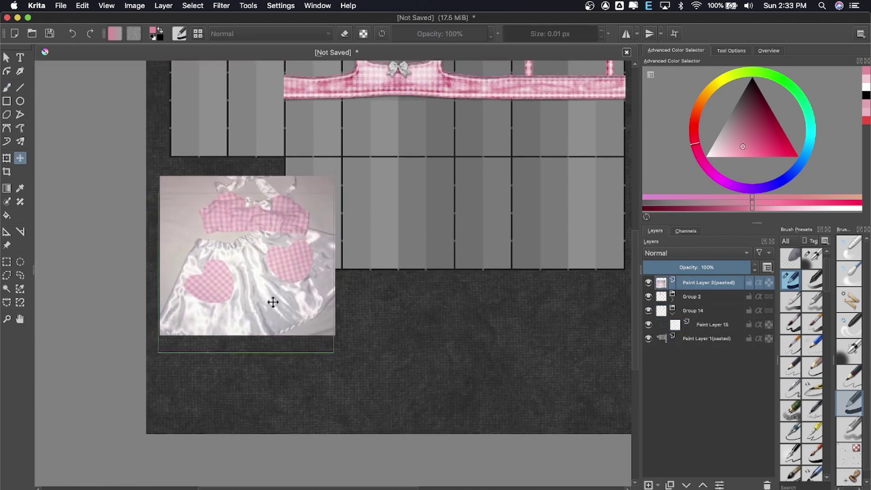
left_click_drag(272, 302, 277, 347)
scroll(371, 197, "up", 1)
key("shift+b")
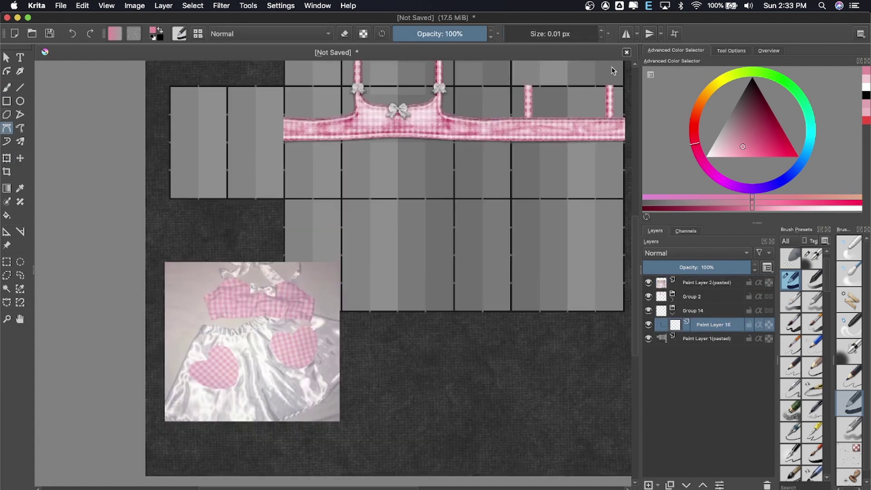
scroll(272, 315, "up", 5)
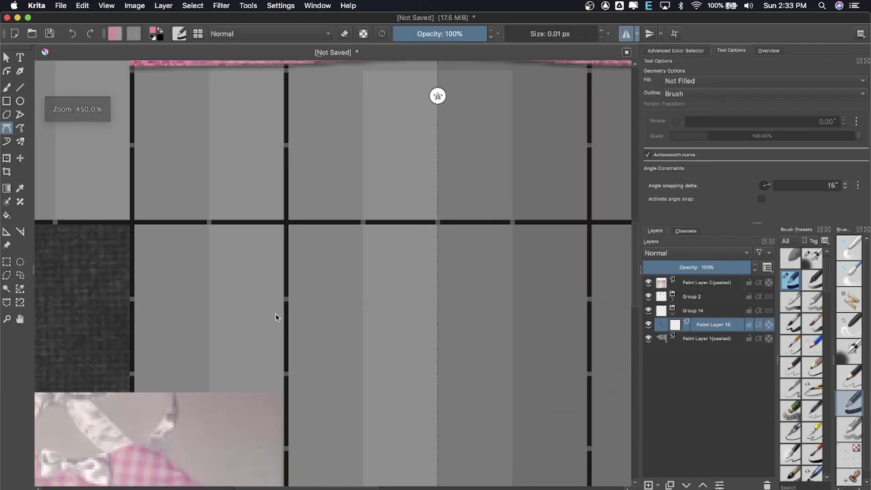
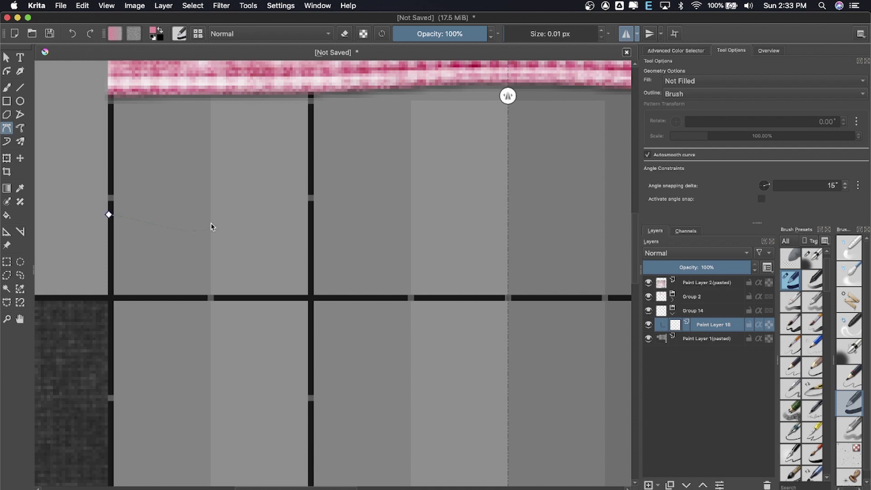
- Draw a mirrored wavy Bezier line just below the pink gingham top band
left_click(313, 224)
double_click(509, 227)
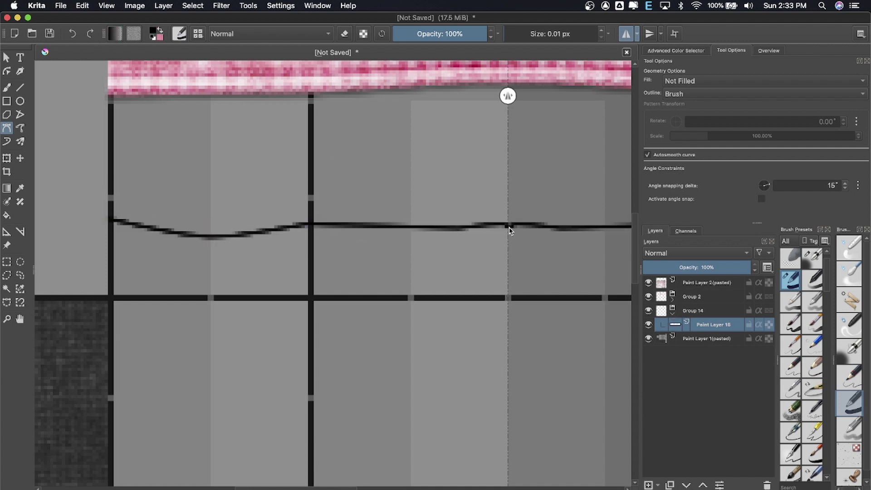
key("BackSpace")
double_click(510, 231)
scroll(480, 196, "down", 5)
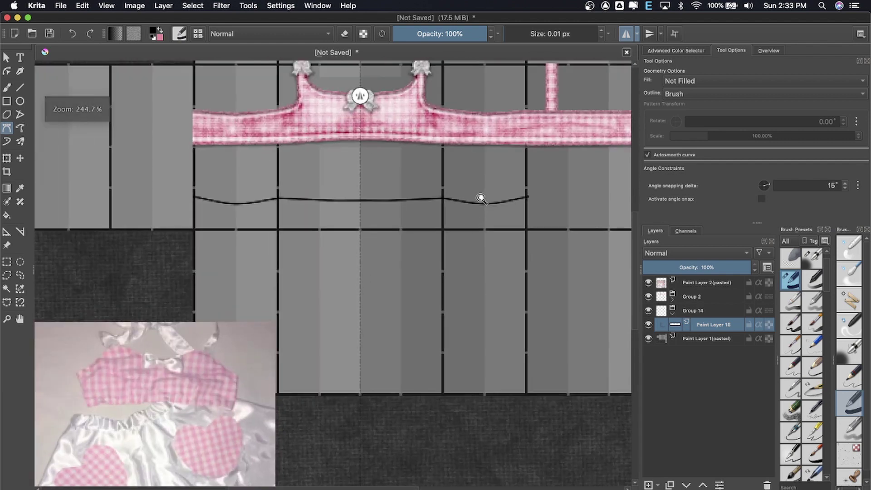
scroll(263, 227, "down", 2)
- Duplicate the wavy line layer and flip the copy horizontally
key("ctrl+r")
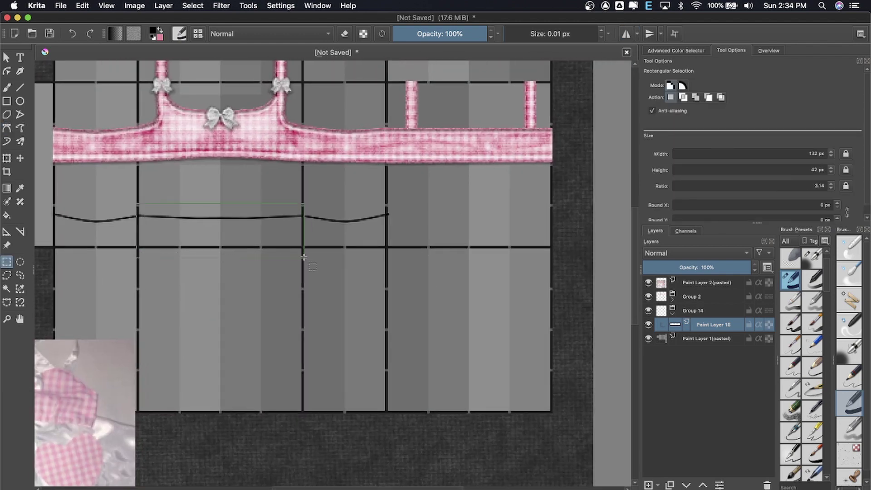
left_click(164, 6)
left_click(318, 109)
key("t")
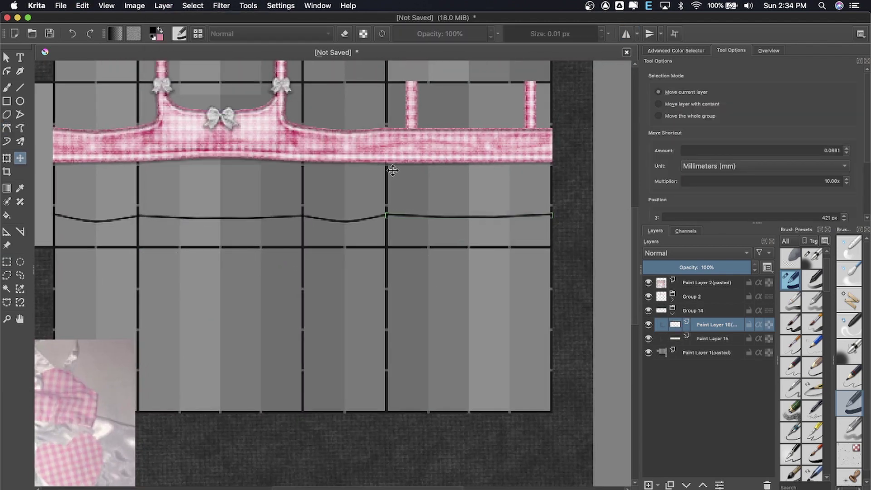
left_click(163, 5)
left_click(344, 109)
- Offset the flipped copy beside the original line and merge it down
scroll(414, 177, "up", 3)
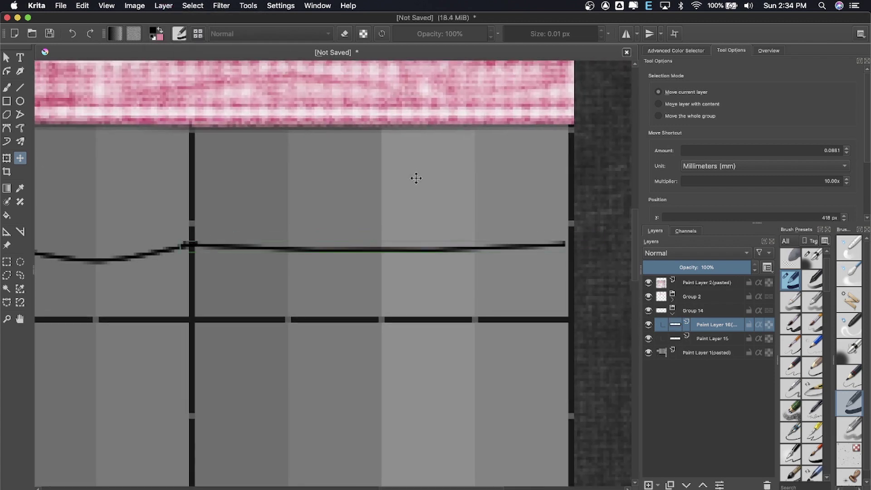
scroll(421, 171, "down", 5)
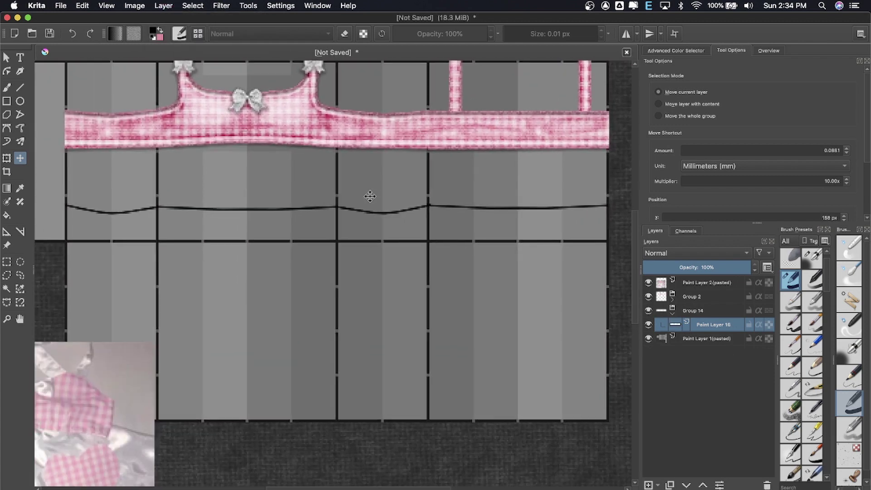
left_click_drag(363, 223, 364, 240)
key("ctrl+e")
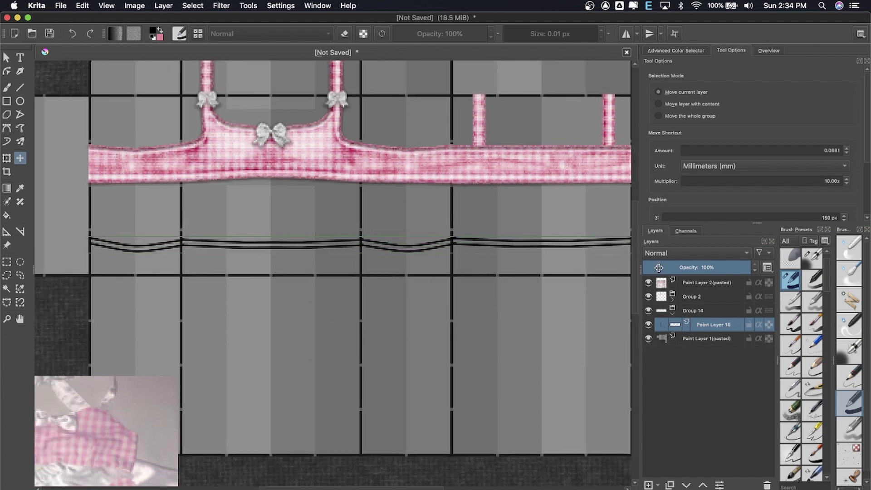
left_click(6, 128)
scroll(203, 266, "up", 5)
- With horizontal mirroring on, draw a second wavy Bezier curve lower on the grid
left_click(626, 34)
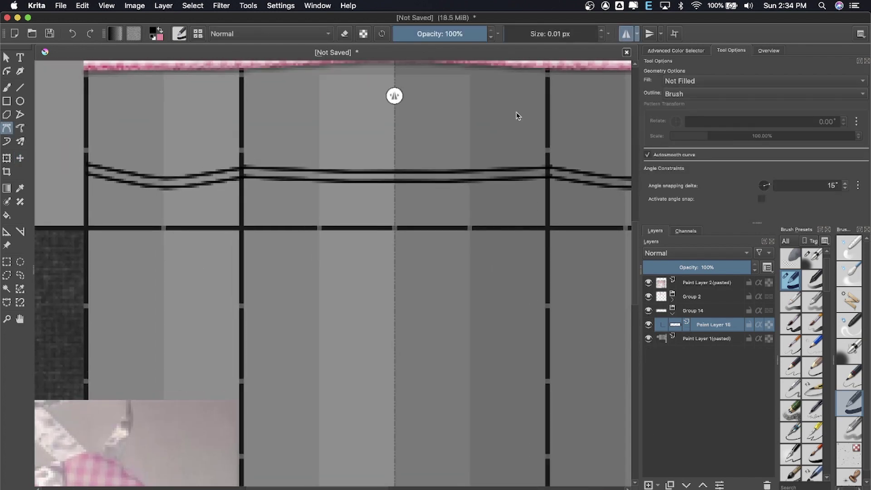
scroll(103, 291, "up", 2)
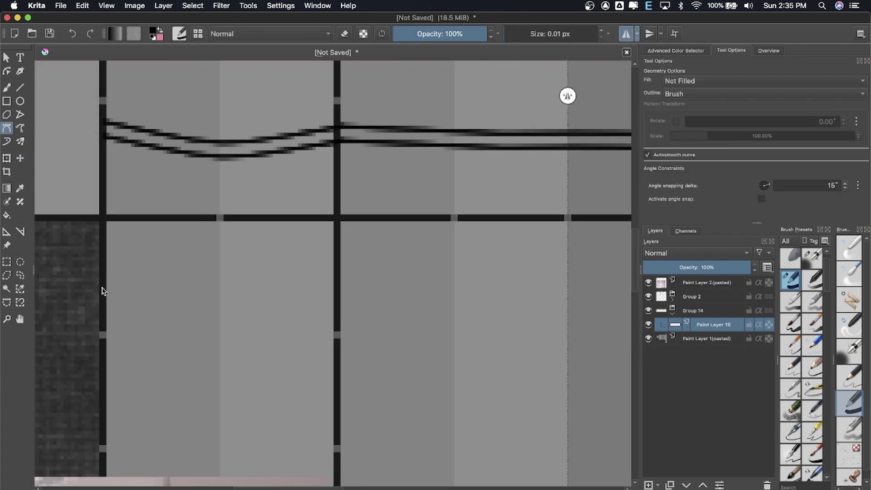
double_click(571, 286)
scroll(298, 266, "down", 5)
scroll(411, 225, "down", 2)
- Select the lower wavy line and move it up toward the band
key("ctrl+r")
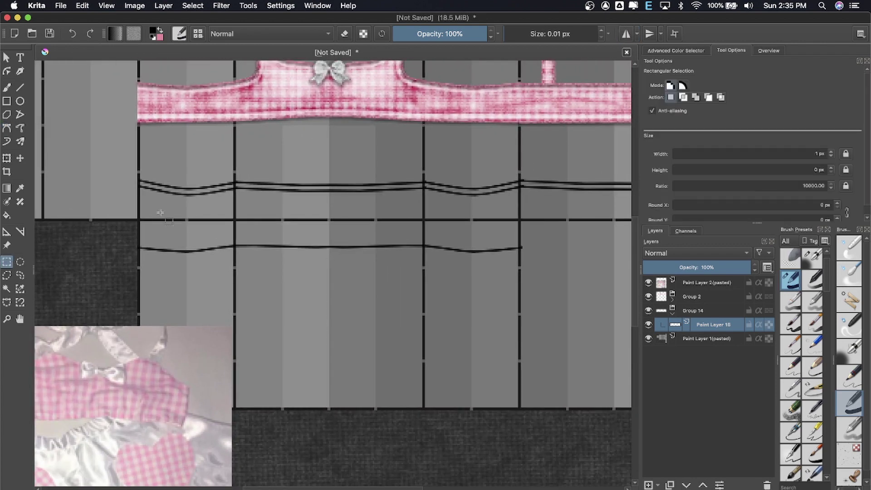
key("t")
mouse_move(332, 246)
left_mouse_down()
mouse_move(333, 231)
mouse_move(325, 235)
left_mouse_up()
key("ctrl+r")
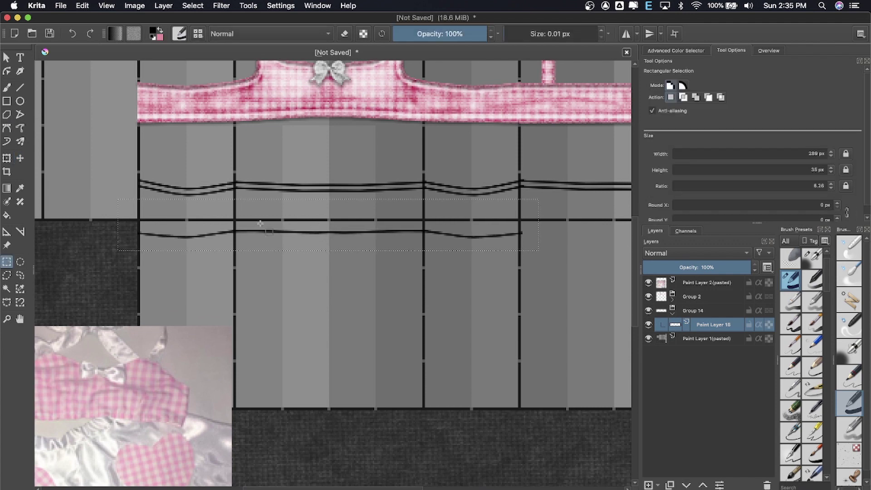
scroll(318, 227, "up", 2)
scroll(421, 311, "up", 1)
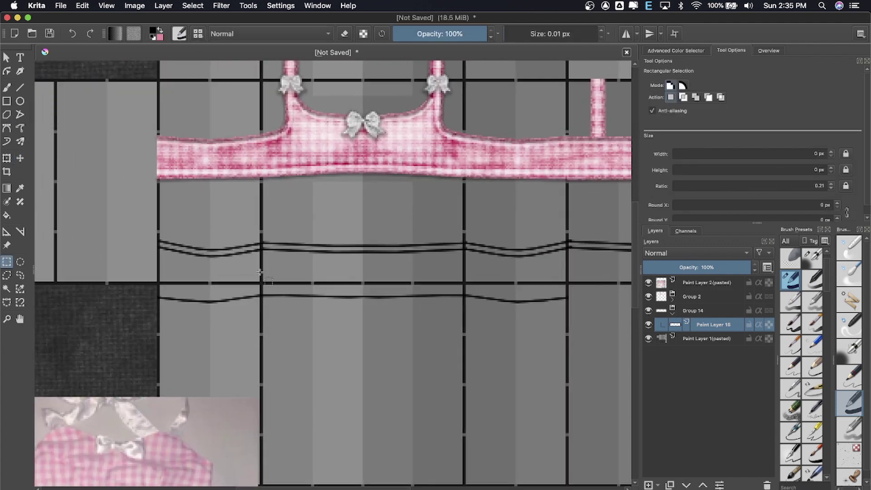
- Paste a copy of the line, nudge it up to double it, and merge down
key("ctrl+v")
key("t")
scroll(316, 234, "up", 2)
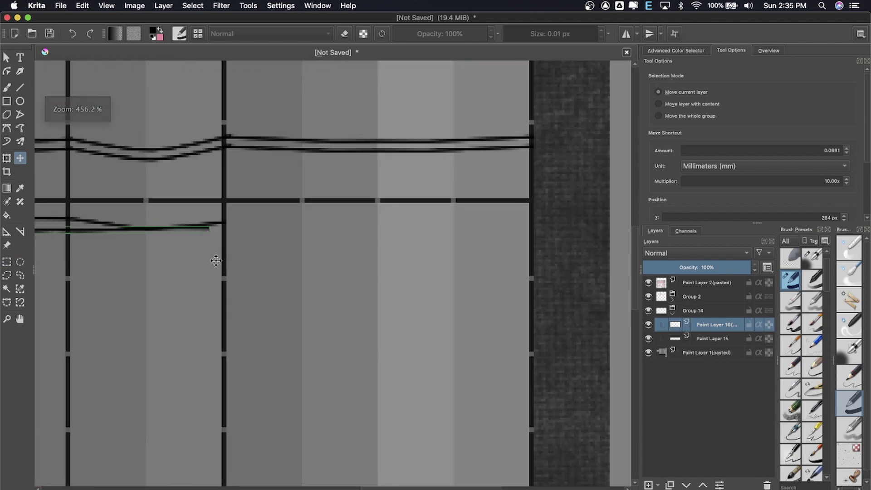
key("Up")
key("Up")
key("Up")
key("ctrl+e")
scroll(386, 249, "down", 3)
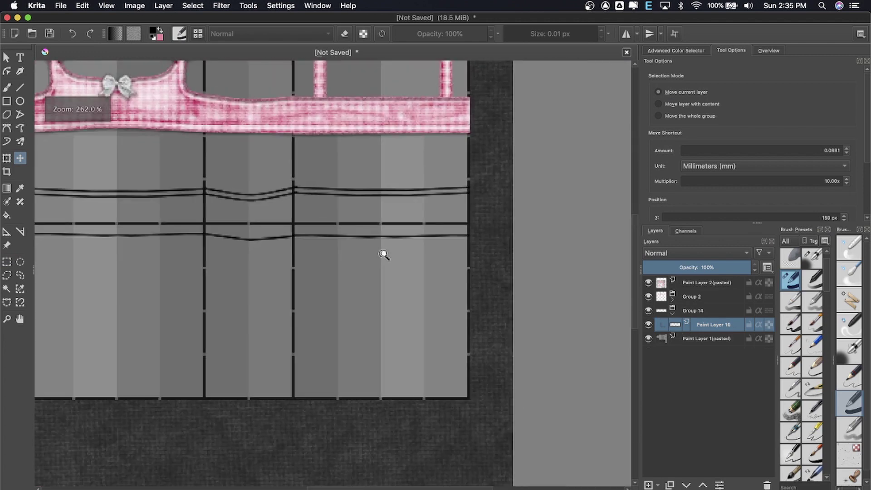
- Paste another copy of the lower line as a new layer and nudge it upward
key("ctrl+r")
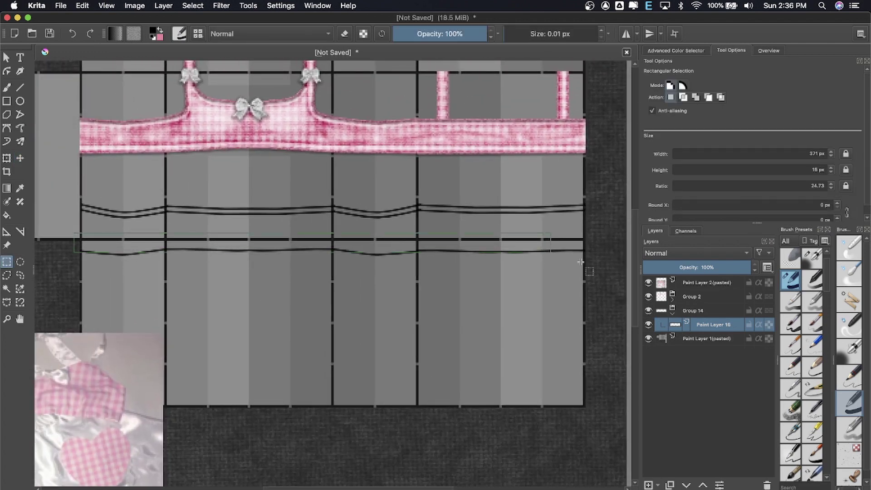
key("ctrl+v")
key("t")
key("Up")
key("Up")
key("Up")
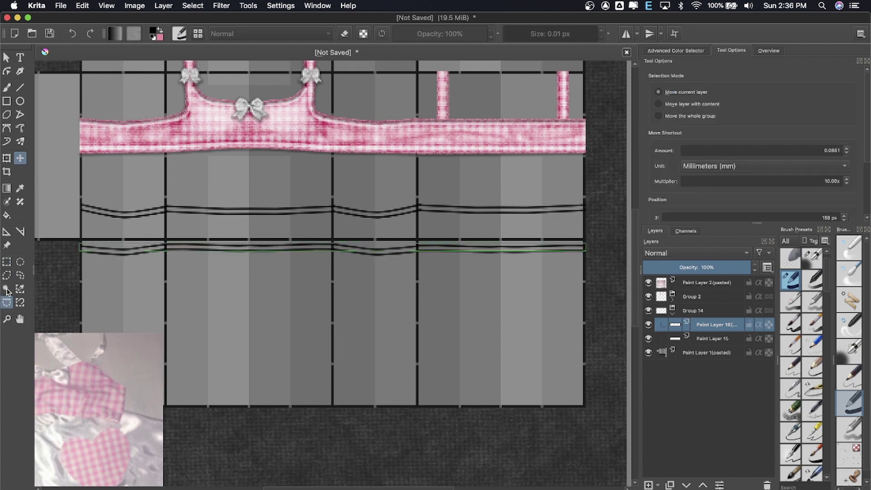
- Make Paint Layer 15 active and hide the newly copied line layer
left_click(6, 302)
left_click(710, 339)
scroll(91, 205, "up", 2)
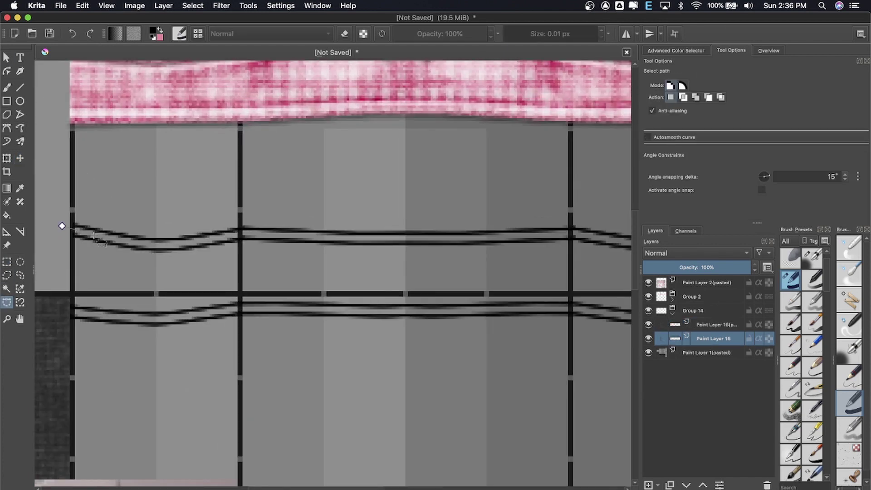
scroll(229, 229, "right", 5)
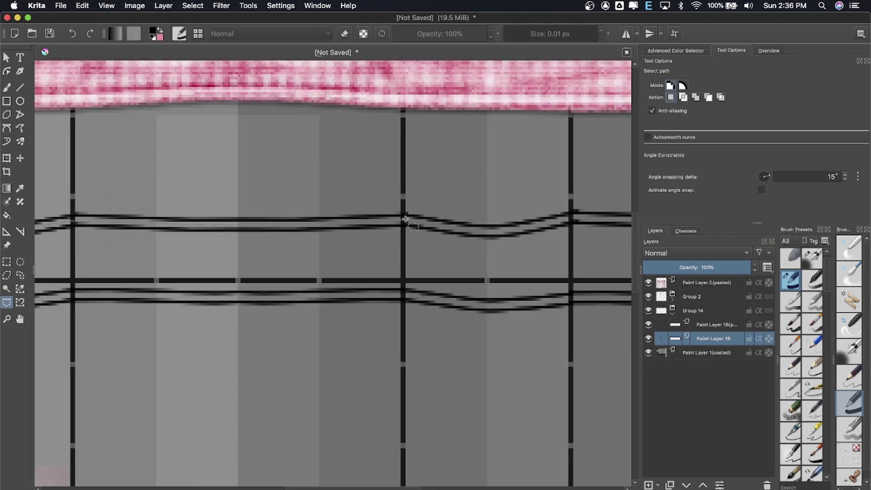
scroll(405, 219, "right", 4)
scroll(444, 214, "right", 8)
scroll(317, 229, "right", 1)
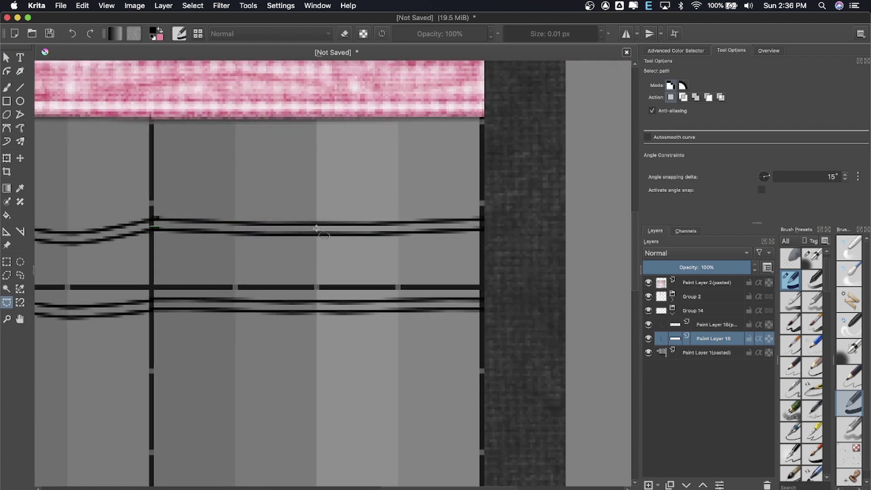
scroll(507, 222, "down", 5)
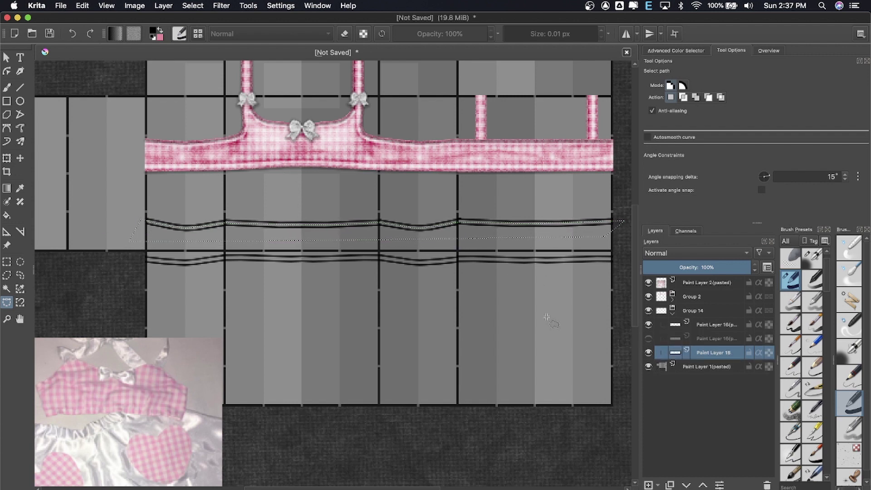
left_click(649, 339)
- Quick Group the wavy line layers and insert a new empty paint layer
key("ctrl+r")
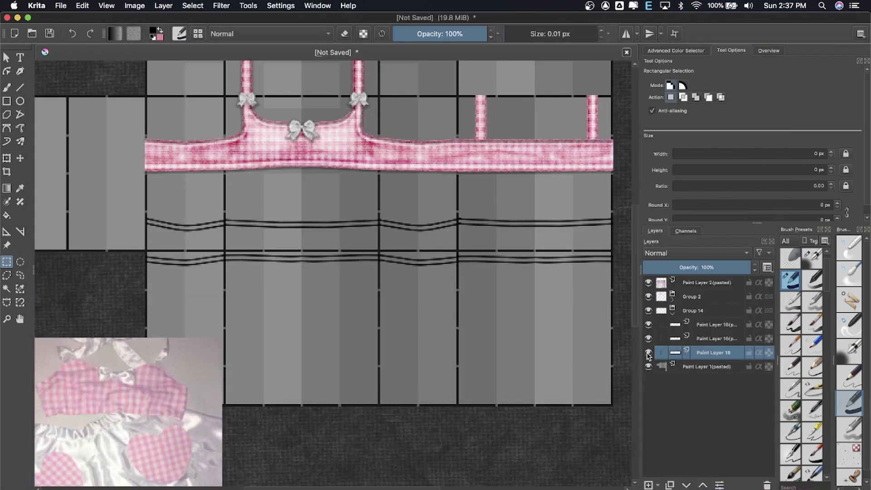
left_click(661, 323)
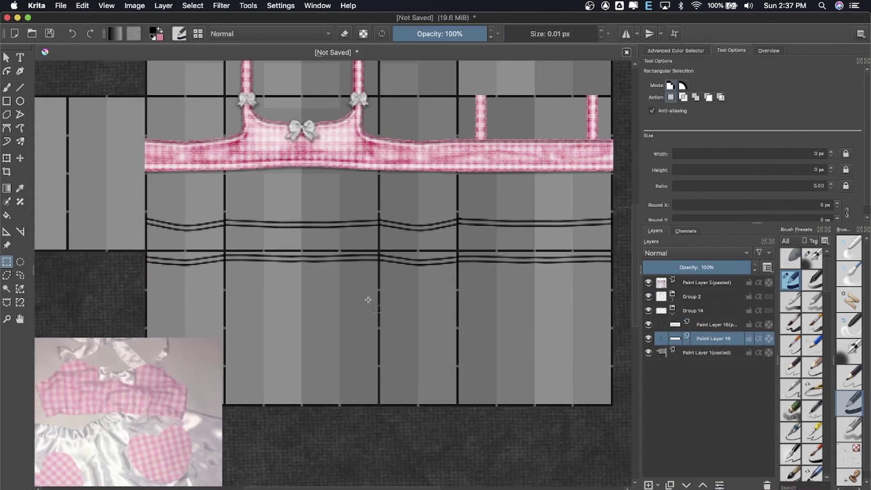
scroll(368, 299, "up", 2)
right_click(642, 358)
left_click(663, 375)
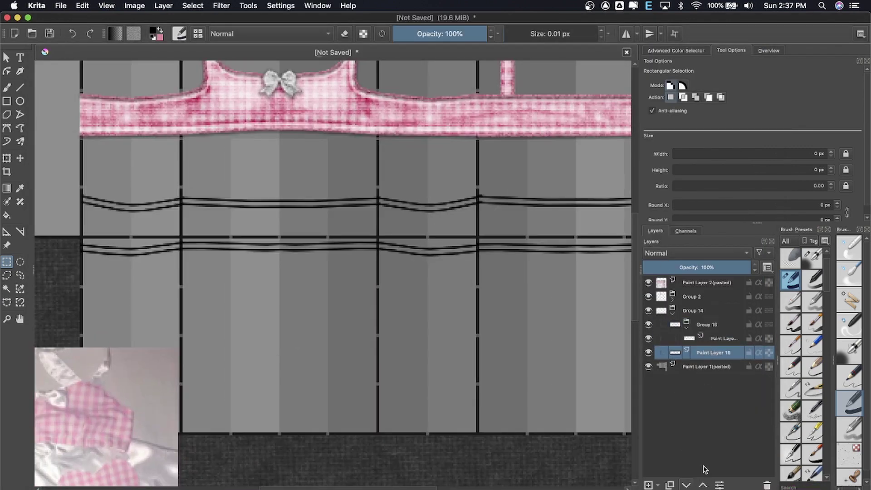
key("Insert")
- Fill the selected left band area with pale pink using the Fill tool
scroll(73, 200, "up", 3)
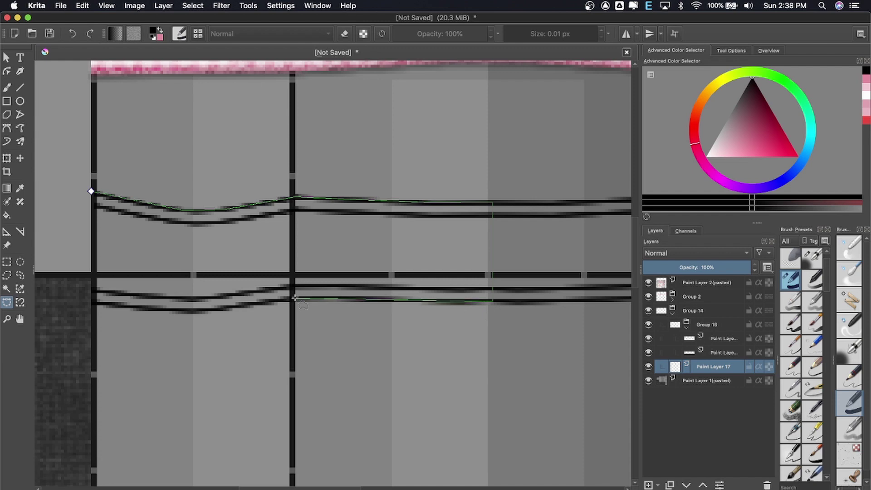
key("f")
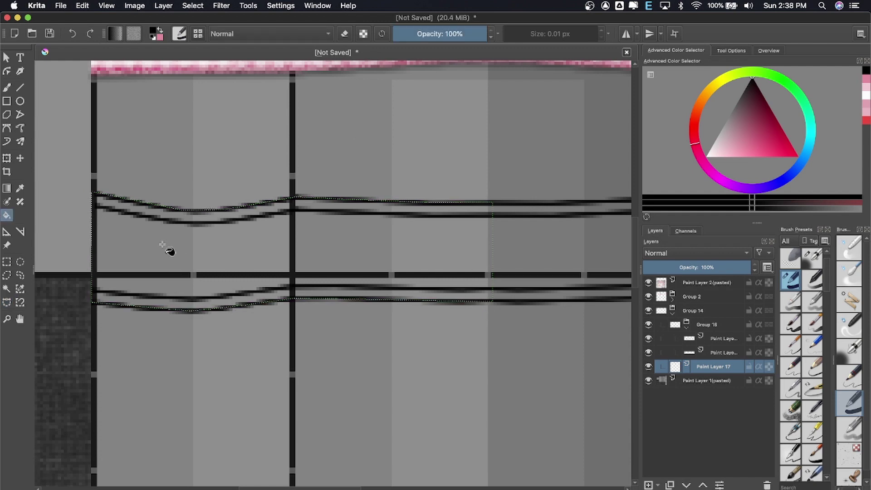
key("x")
left_click(443, 267)
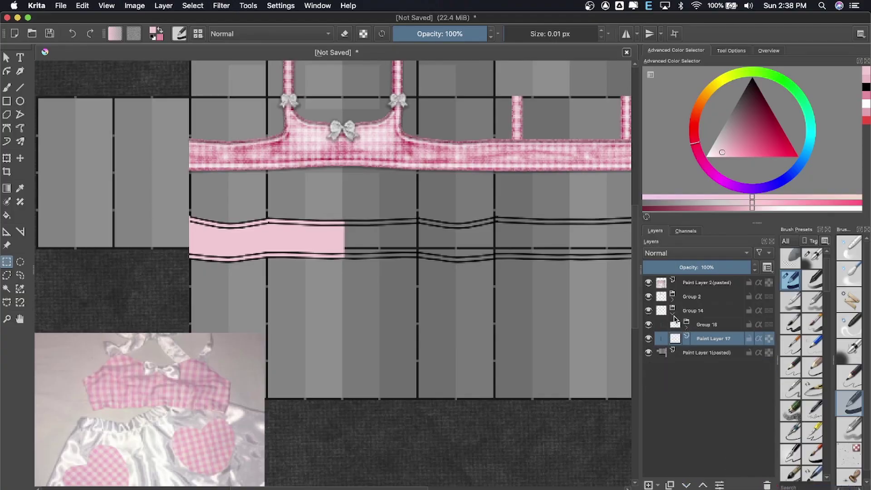
- Expand the group, hide Paint Layer 4, and sample the pink from the strap
left_click(676, 320)
left_click(649, 428)
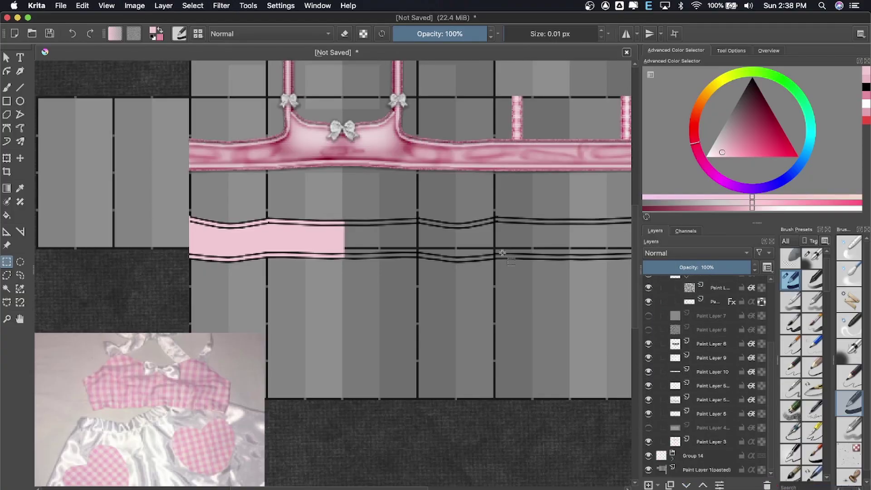
scroll(421, 253, "up", 5)
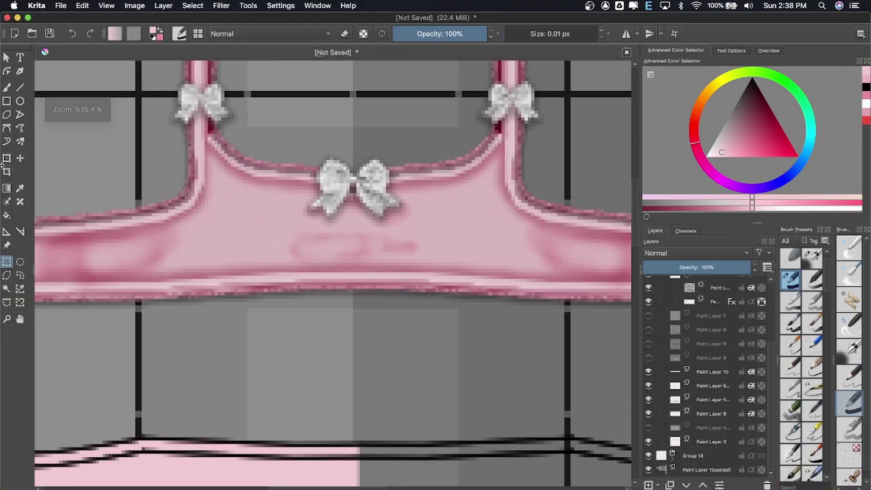
key("p")
left_click(468, 220)
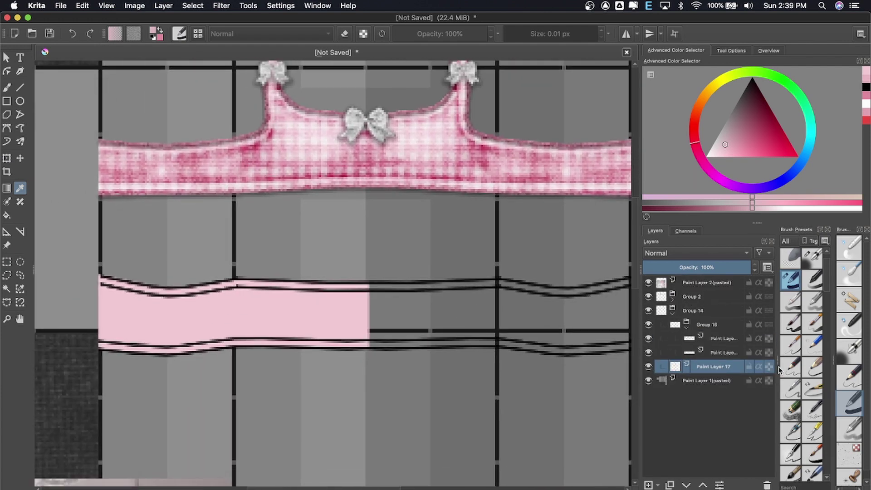
- Duplicate the pink band layer and mirror the duplicate
key("b")
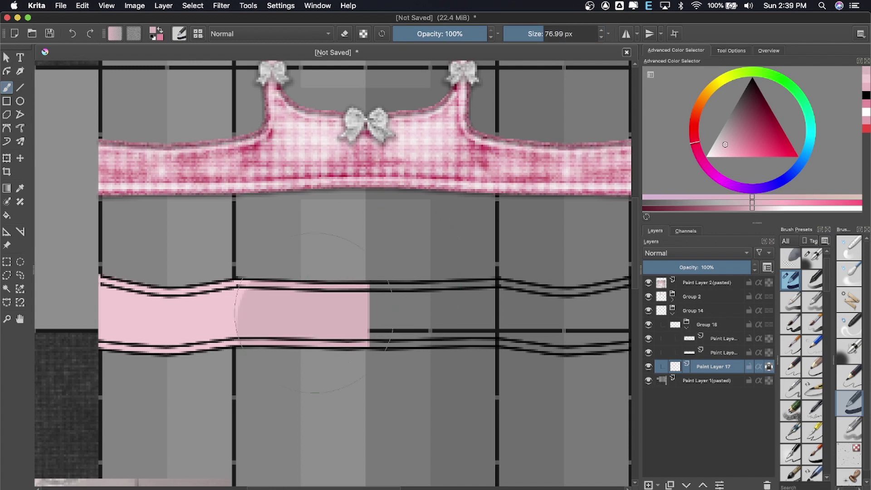
scroll(126, 230, "up", 2)
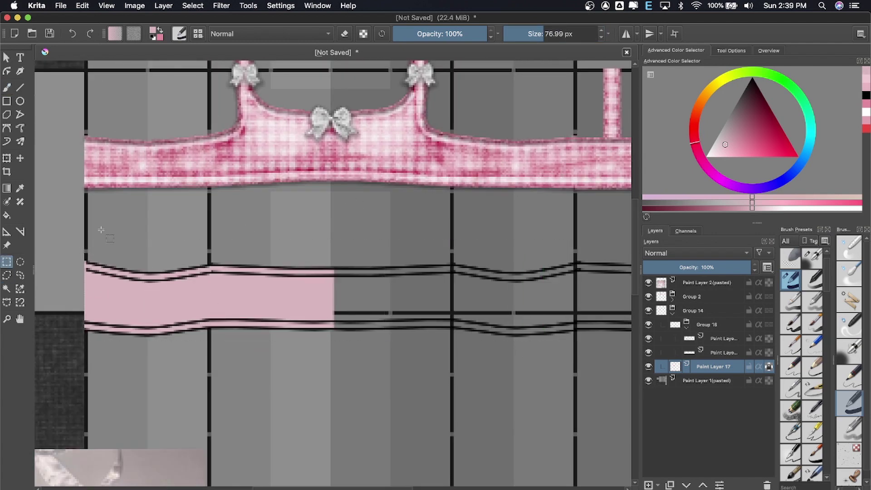
key("ctrl+j")
left_click(135, 6)
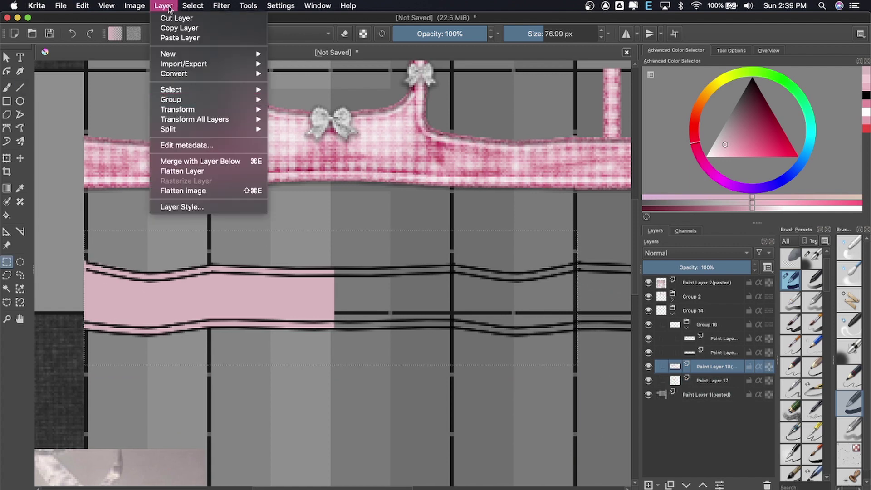
left_click(308, 102)
scroll(182, 100, "up", 5)
- Switch to a very thin freehand brush
left_click(6, 88)
left_click(516, 38)
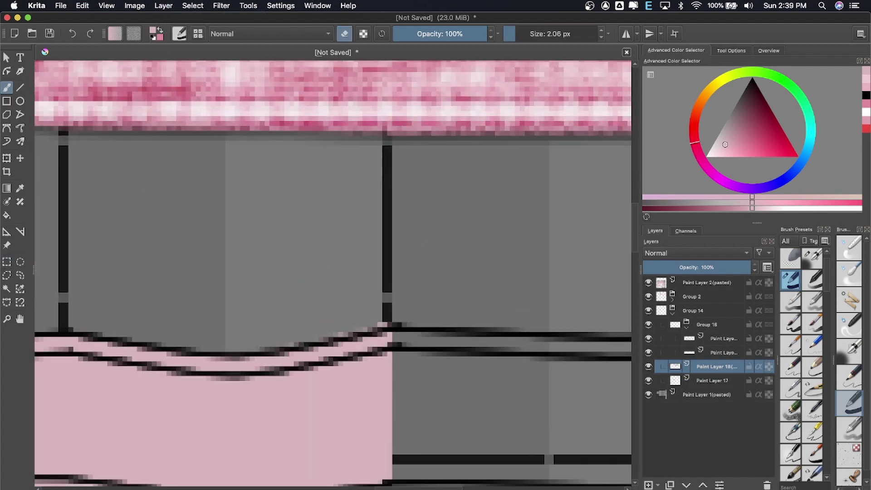
scroll(334, 339, "down", 5)
scroll(333, 338, "down", 2)
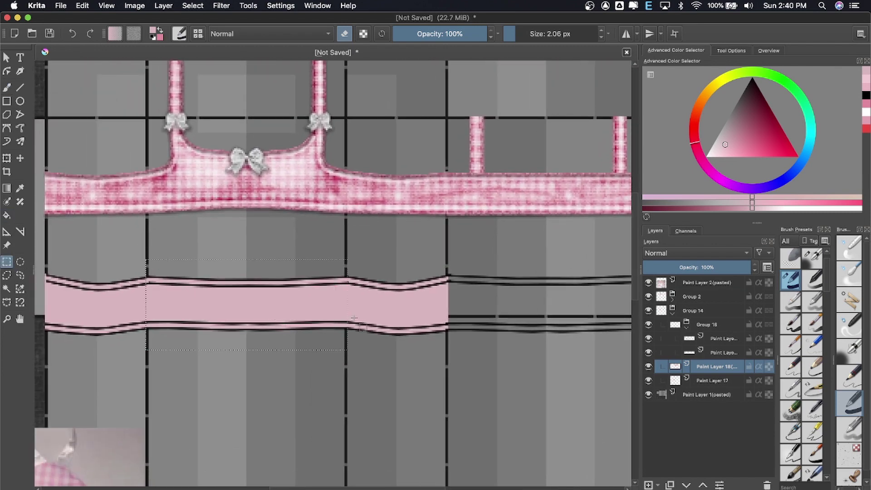
- Copy a band piece, slide it right to fill the gap, and merge it into the band layer
key("ctrl+c")
key("ctrl+v")
key("t")
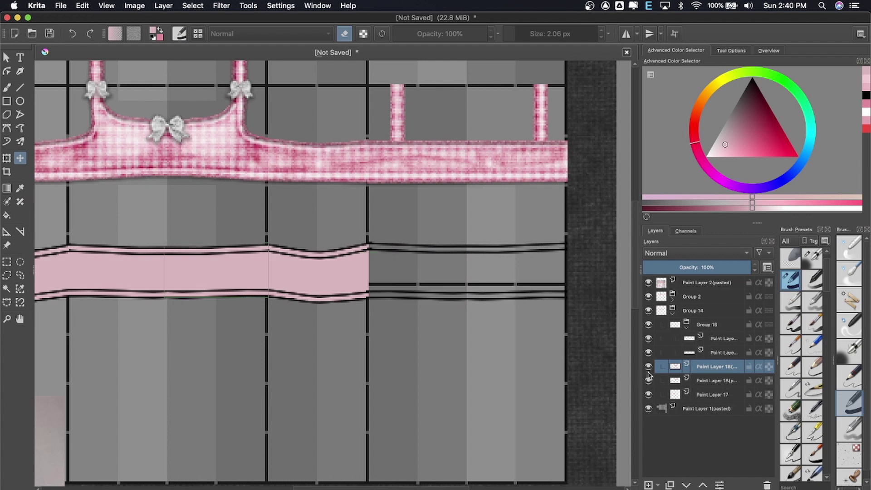
key("ctrl+e")
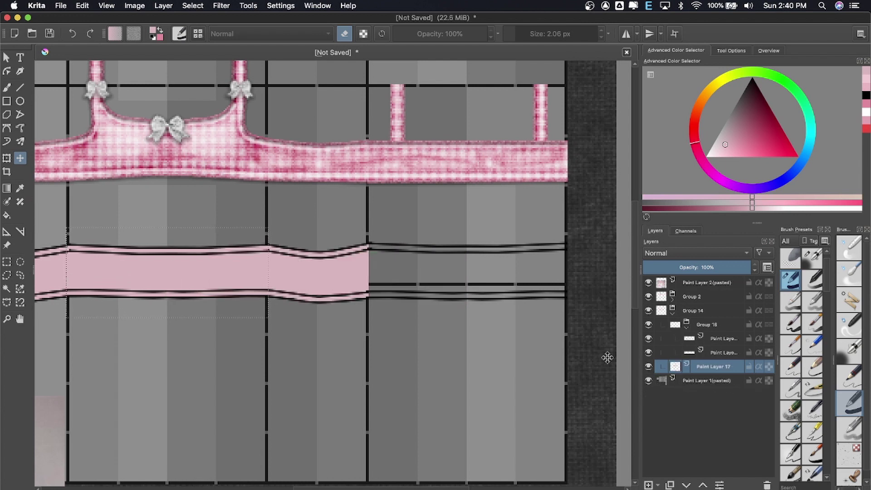
left_click_drag(318, 292, 477, 292)
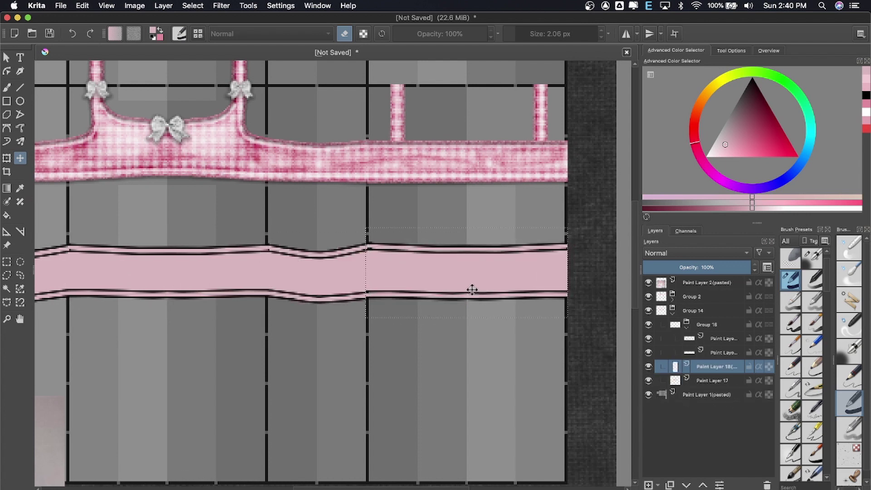
key("ctrl+e")
key("ctrl+r")
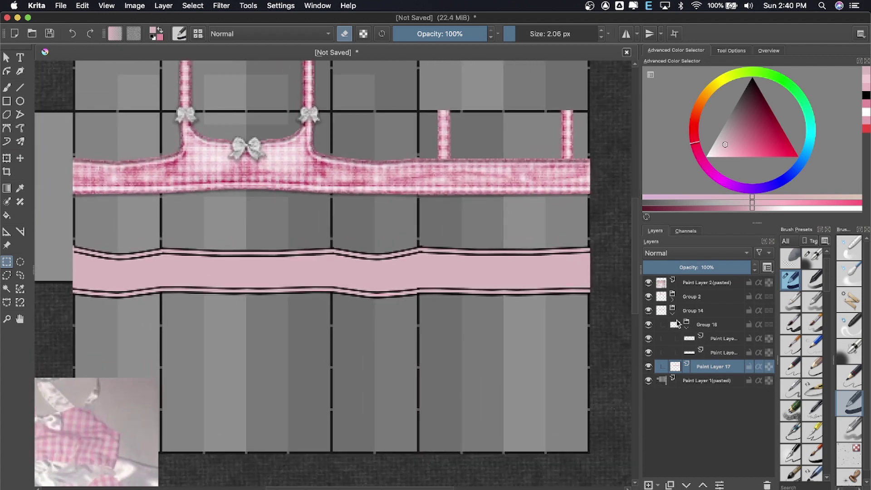
- Move the gingham pattern layer from Group 2 into Group 14
left_click(673, 314)
left_click(672, 301)
left_click(712, 431)
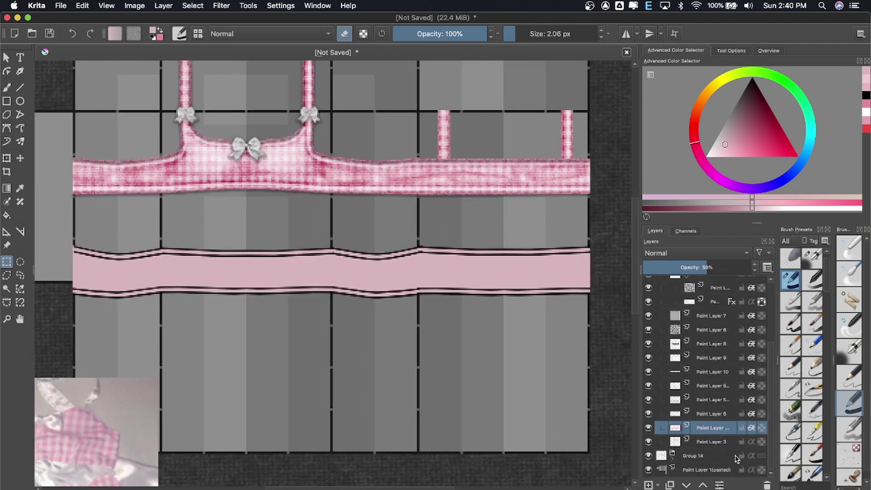
left_click_drag(712, 429, 690, 472)
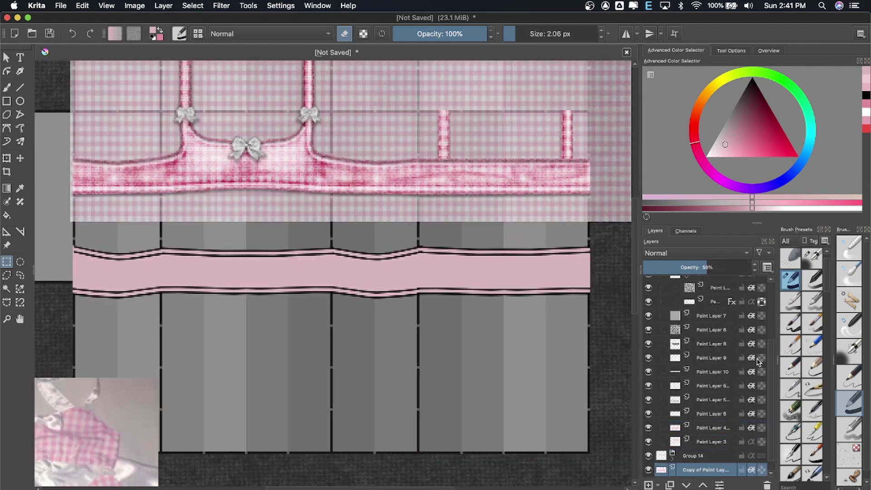
left_click_drag(693, 313, 694, 316)
- Shift the gingham pattern onto the lower band and move a layer out of Group 16
key("t")
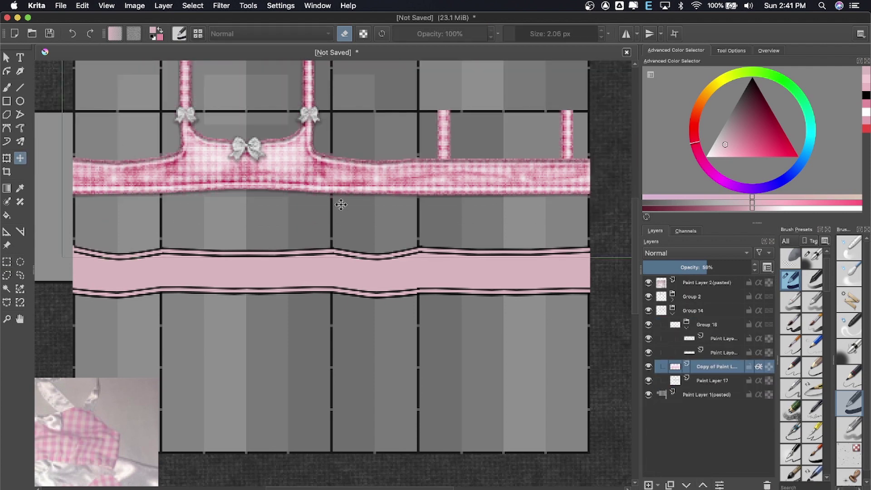
mouse_move(340, 201)
left_mouse_down()
mouse_move(306, 159)
mouse_move(306, 189)
left_mouse_up()
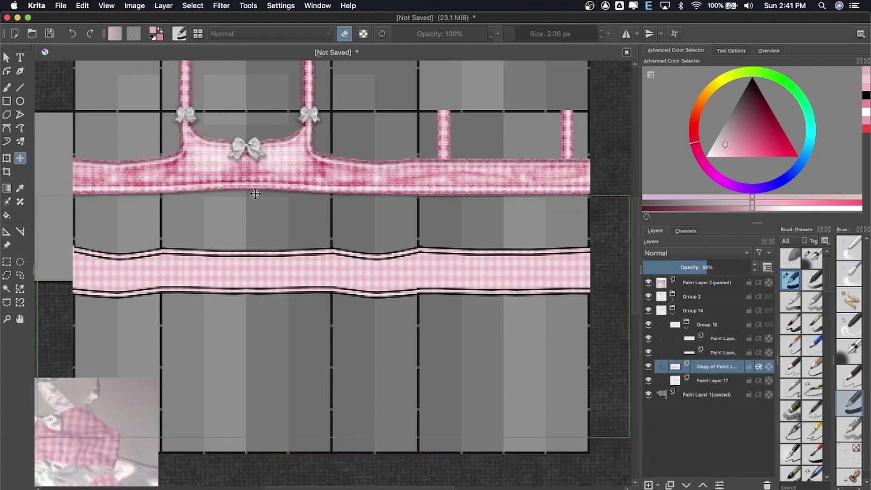
key("ctrl+r")
left_click(680, 344)
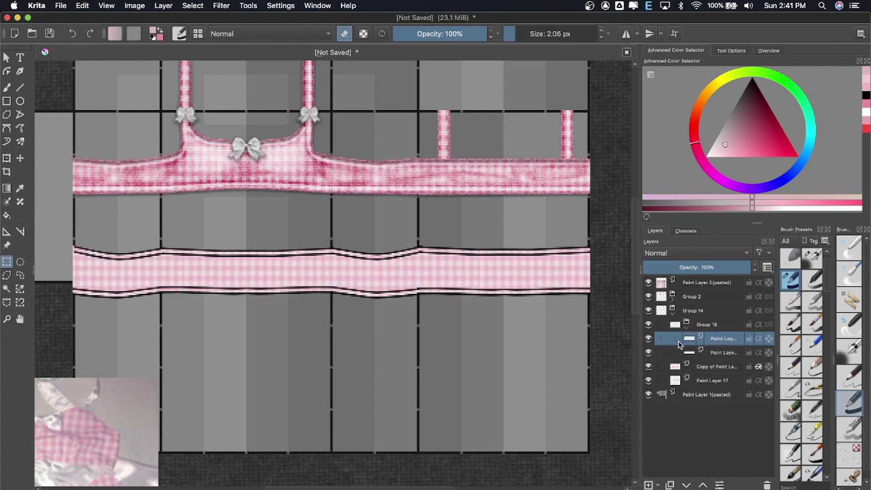
left_click(686, 485)
- Add a new empty trim layer with white as the painting colour
key("Insert")
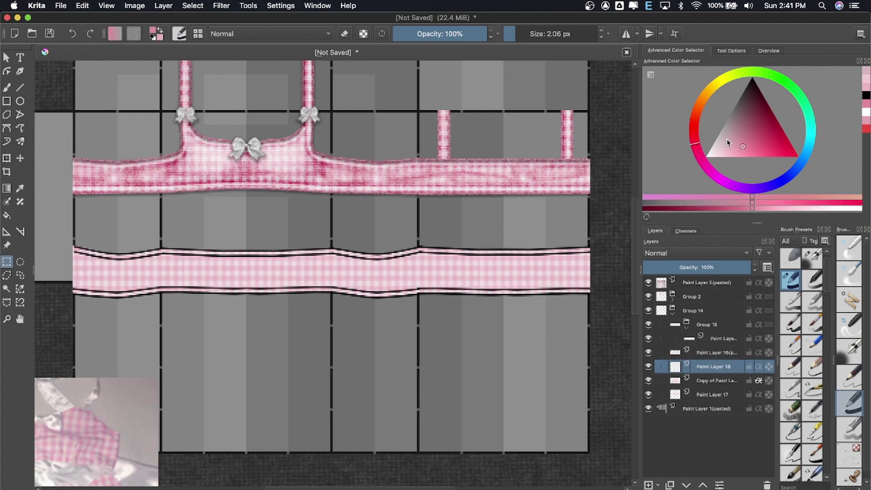
left_click(706, 155)
scroll(210, 193, "up", 5)
scroll(210, 193, "down", 5)
scroll(210, 193, "up", 5)
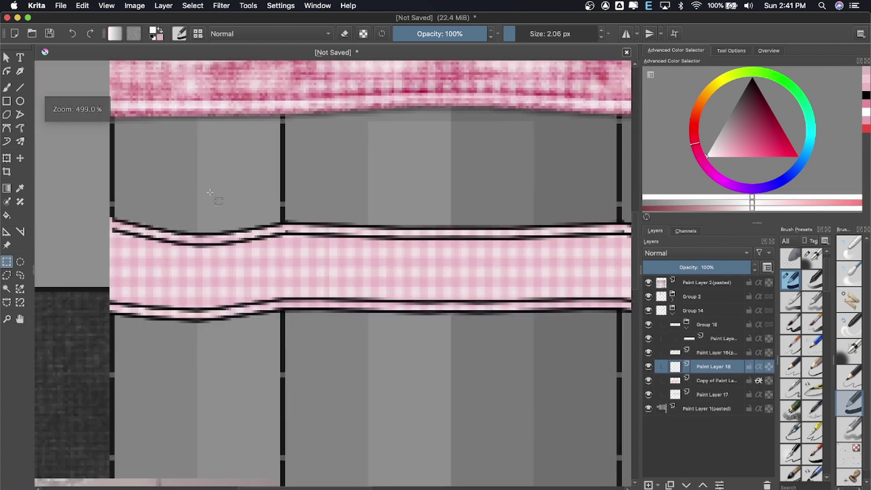
key("shift+b")
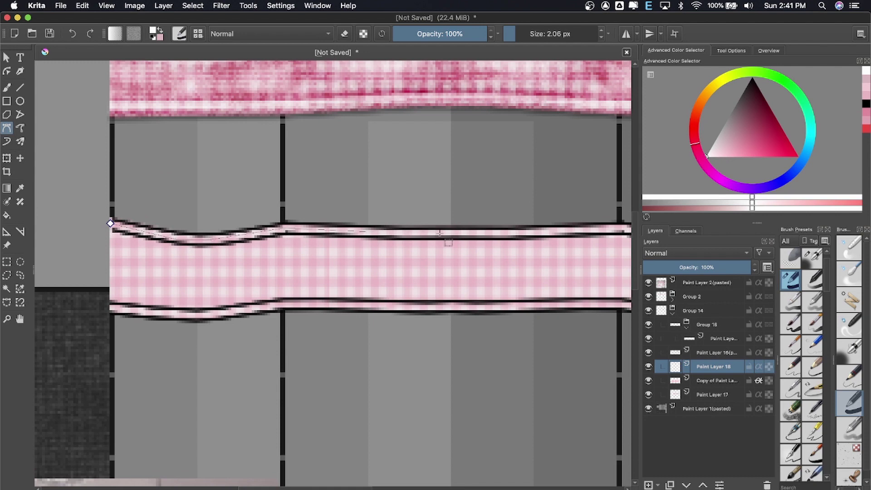
- Draw white Bezier lines along the top and bottom edges of the gingham band
scroll(461, 231, "down", 5)
key("Return")
scroll(424, 218, "up", 5)
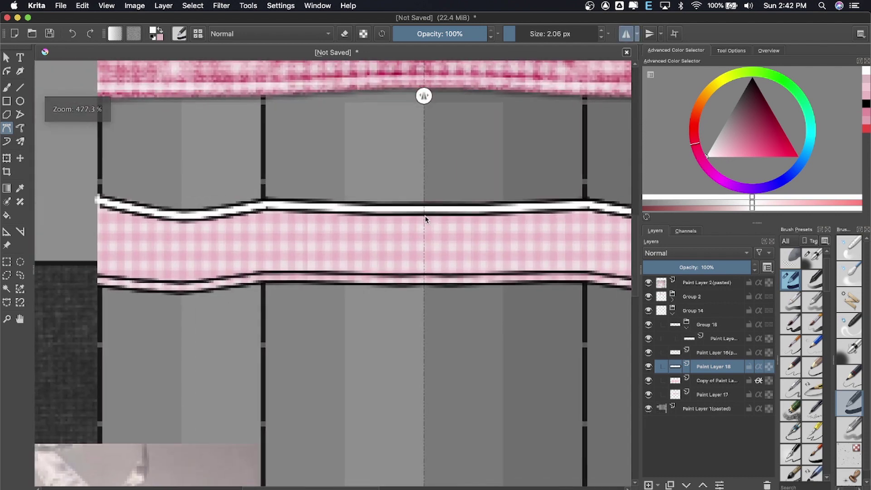
left_click(97, 281)
key("Return")
key("ctrl+r")
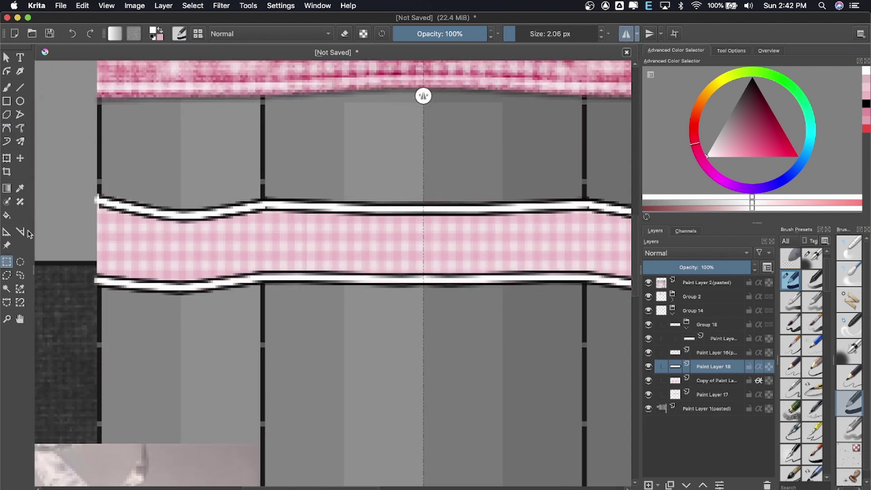
scroll(245, 215, "down", 5)
scroll(330, 98, "up", 3)
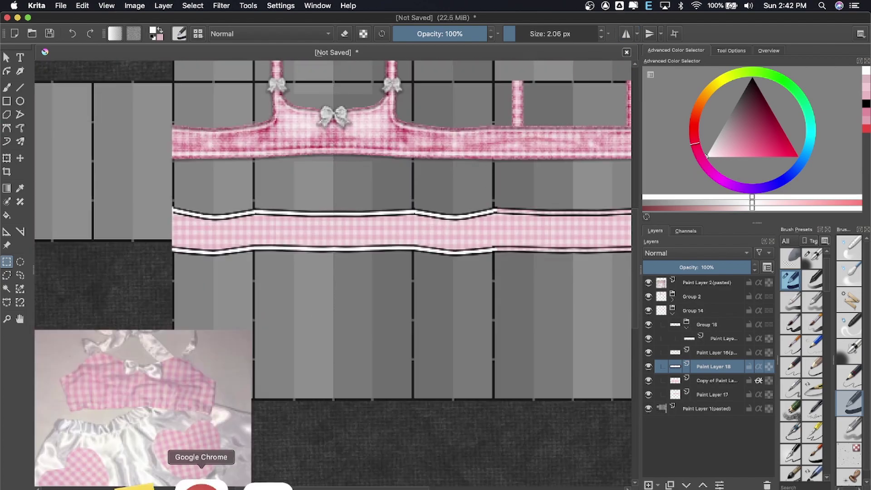
left_click(203, 482)
key("super+Tab")
scroll(197, 189, "up", 5)
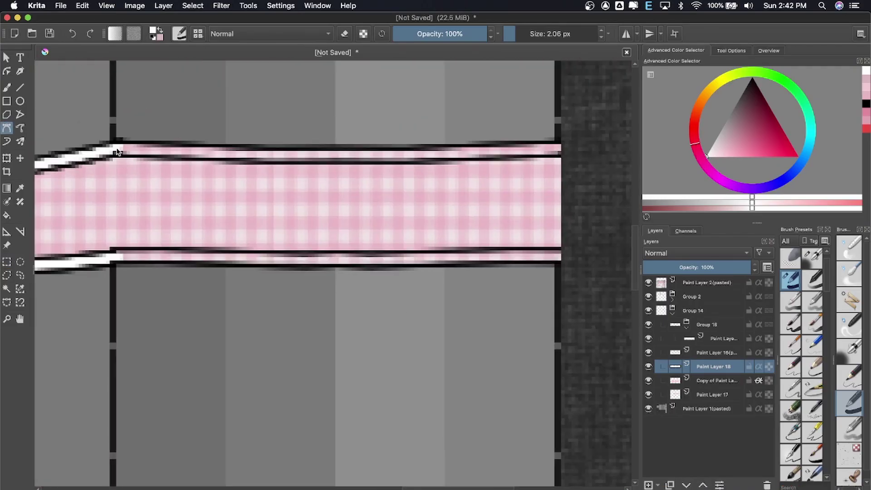
double_click(557, 154)
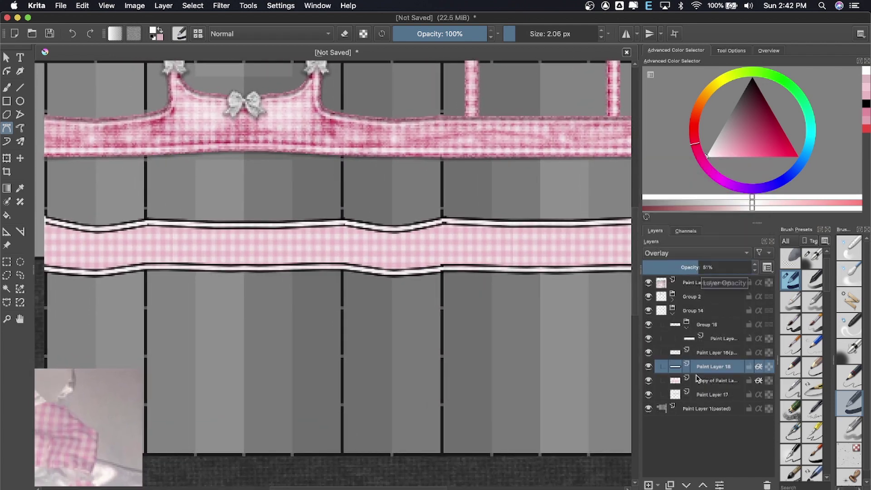
- Apply a Gaussian Blur to the white trim layer
left_click(698, 380)
left_click(221, 5)
left_click(408, 82)
left_click_drag(631, 214, 648, 217)
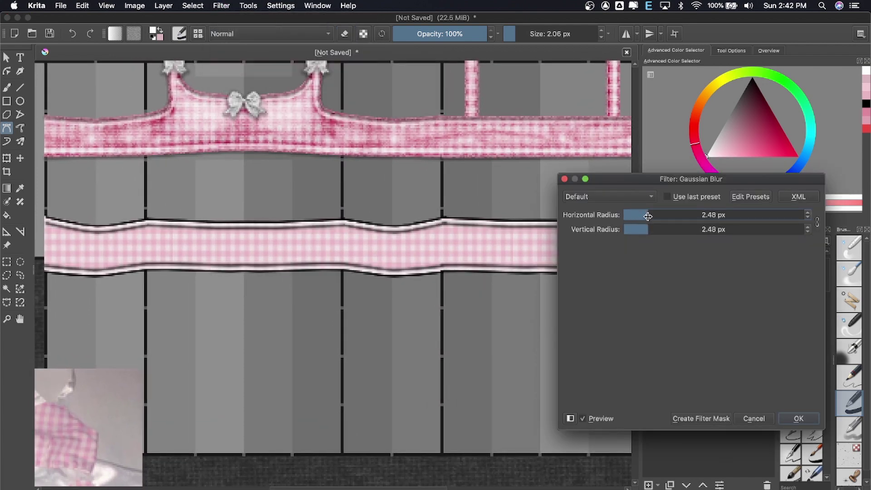
left_click(786, 415)
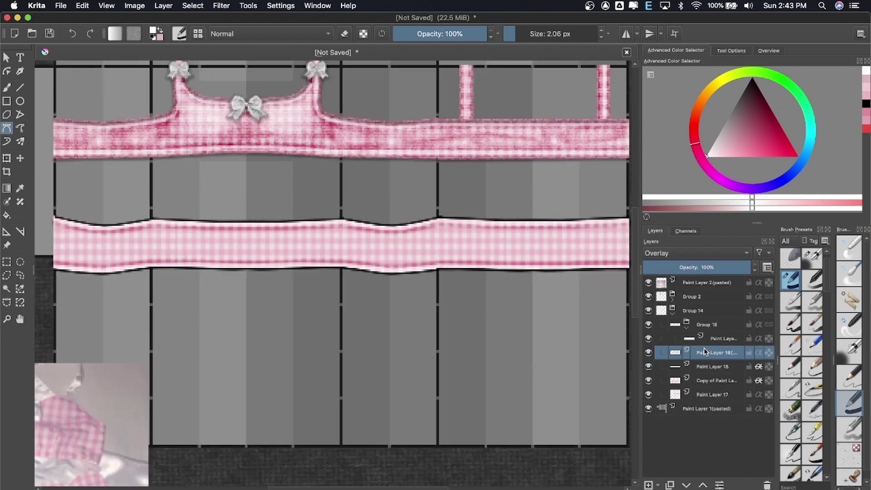
- Apply a second, lighter Gaussian Blur to the trims and zoom out to compare
left_click(222, 6)
left_click(399, 80)
left_click(645, 218)
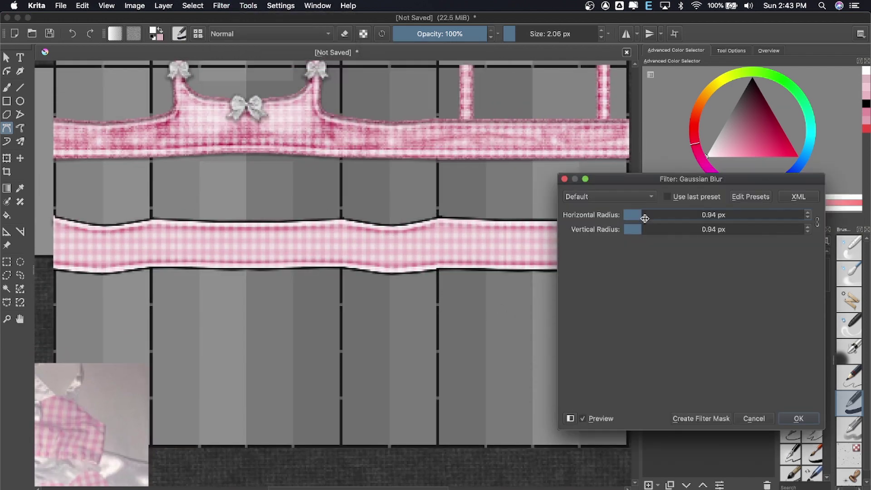
left_click(798, 419)
left_click(649, 339)
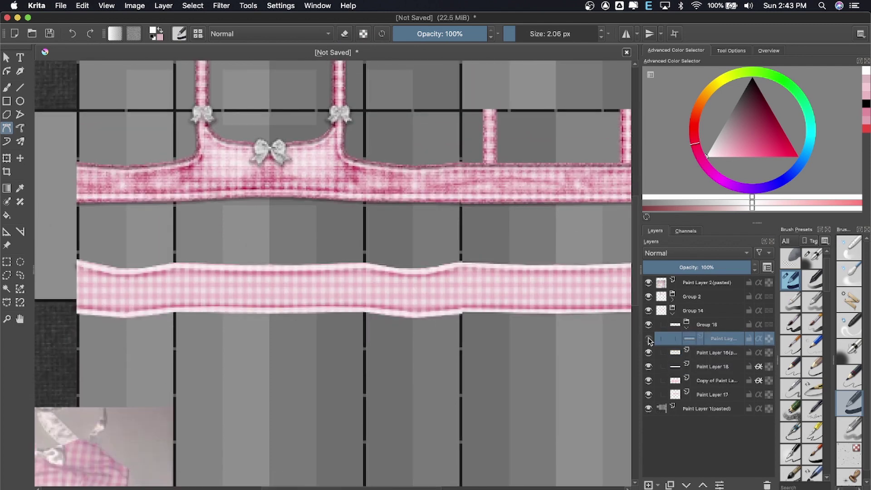
key("minus")
- Pick a pink colour and set the layer to Multiply blending
left_click(867, 116)
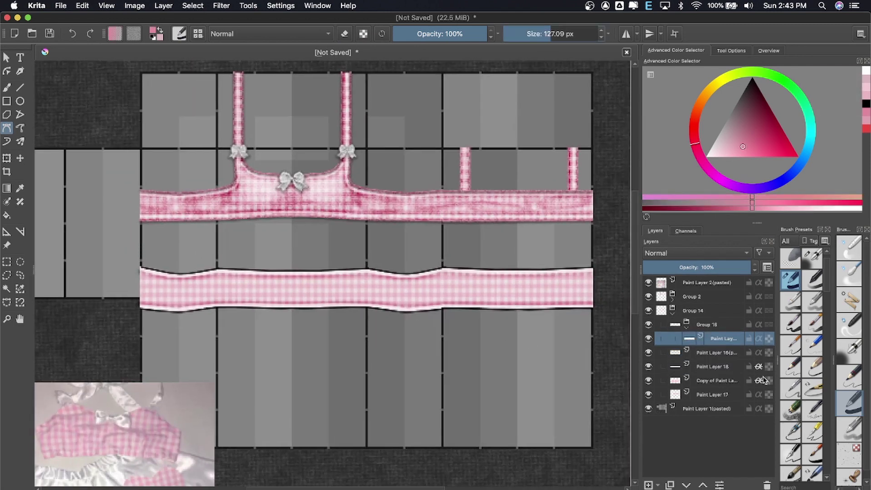
left_click(7, 87)
left_click(696, 253)
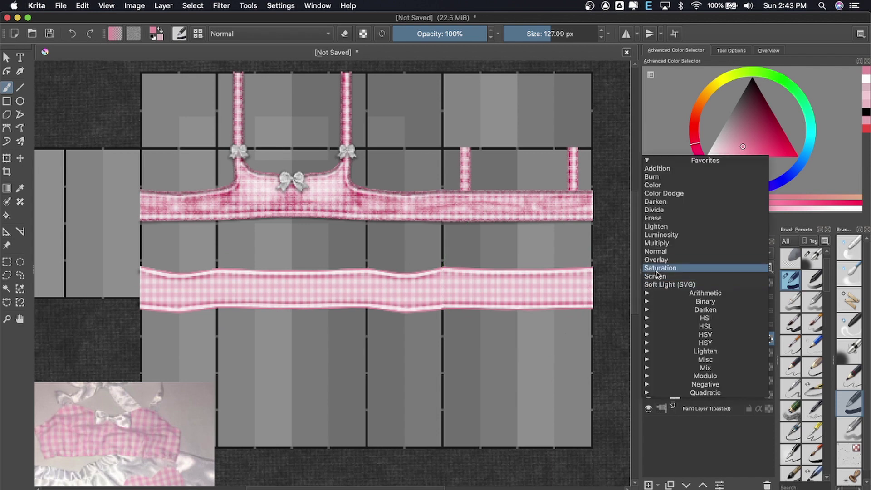
left_click(658, 264)
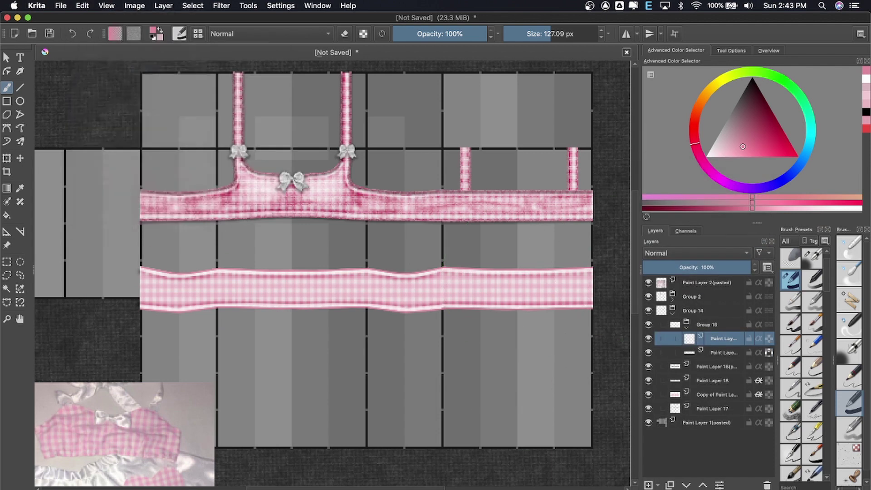
- Add a noise texture layer over the band, alpha-locked, in Overlay at lower opacity
left_click_drag(204, 131, 694, 330)
left_click(758, 339)
left_click(697, 253)
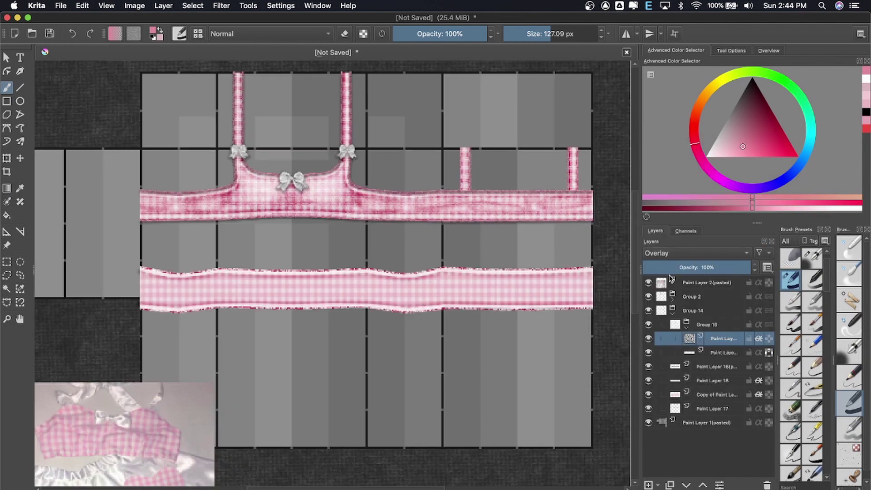
left_click_drag(726, 267, 670, 269)
- Give the ribbon layer a Multiply drop shadow at 51%, 1px distance, 2px size
left_click(722, 353)
left_click(221, 6)
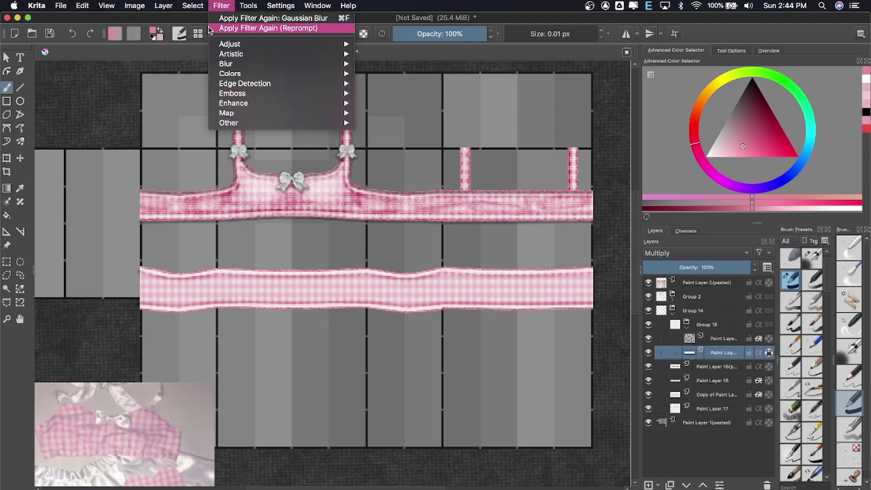
left_click(213, 112)
left_click_drag(535, 134, 585, 134)
mouse_move(454, 166)
left_mouse_down()
mouse_move(422, 165)
mouse_move(438, 180)
mouse_move(421, 196)
left_mouse_up()
left_click_drag(454, 64, 676, 101)
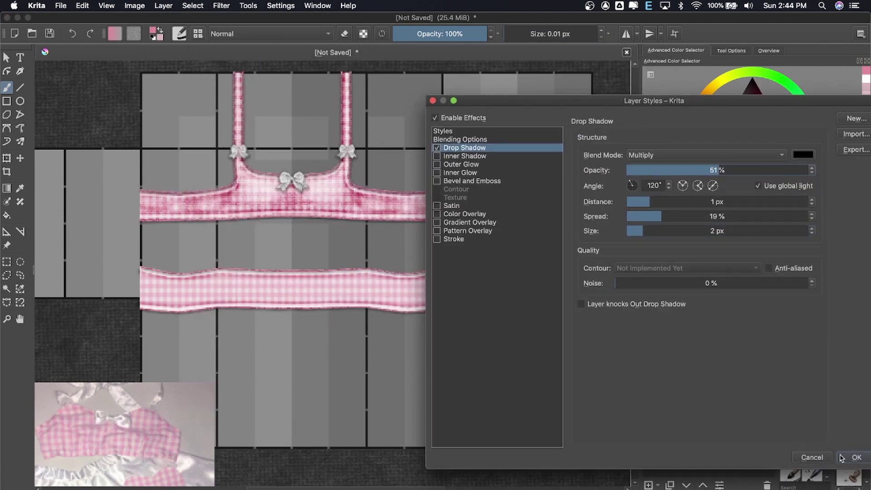
left_click(842, 458)
- Select Paint Layer 16 below the group and collapse Group 16
left_click(722, 339)
left_click(652, 381)
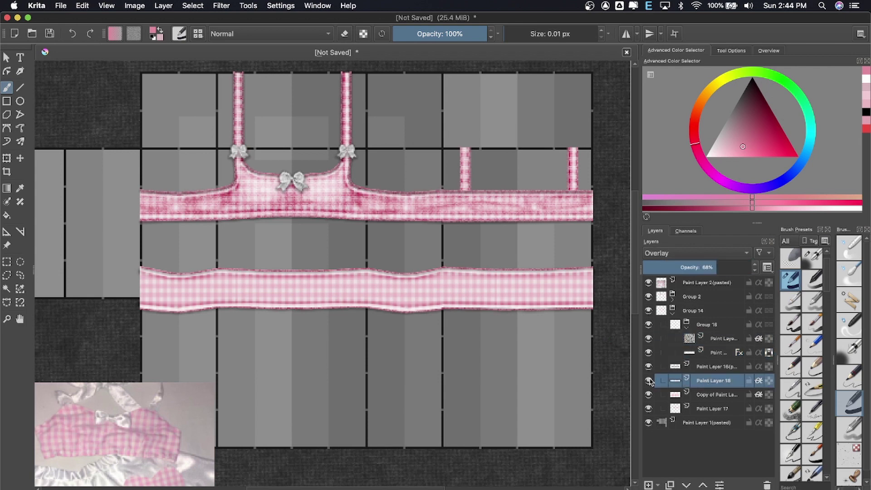
left_click(717, 366)
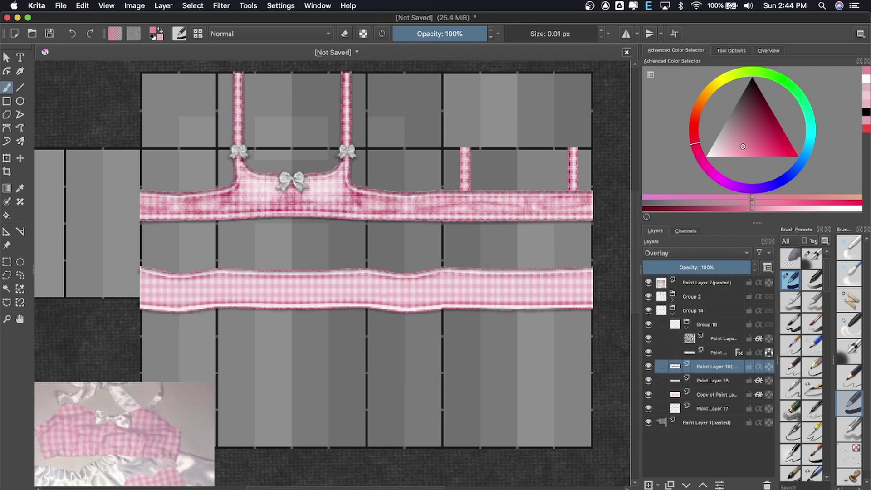
scroll(288, 253, "up", 3)
left_click(686, 326)
- Add a noise-filled layer clipped to the ribbons and set it to Overlay blending
key("Insert")
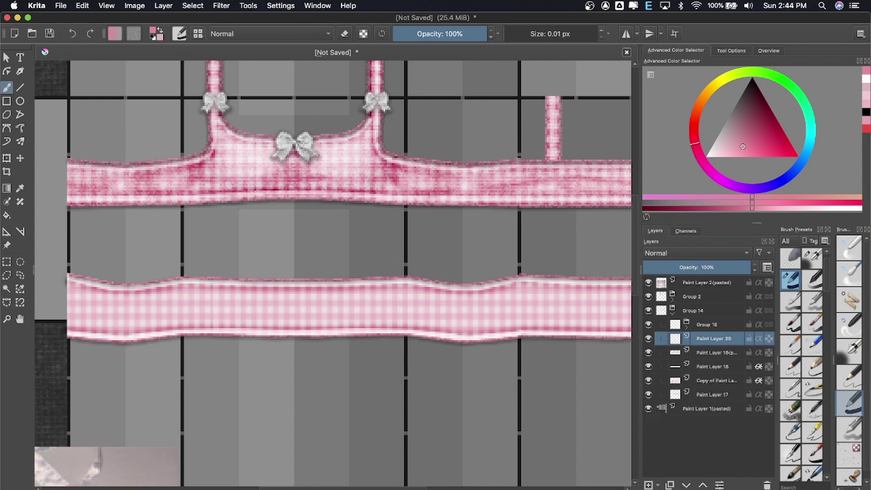
left_click(82, 5)
left_click(105, 179)
left_click(759, 338)
left_click(695, 253)
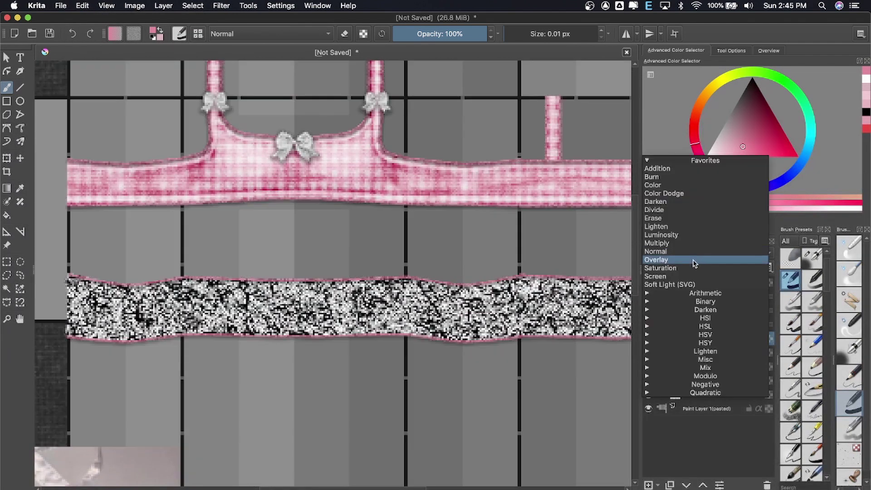
- Add a striped-pattern fill layer clipped to the ribbons, in Overlay mode at about 45% opacity
key("Insert")
left_click(134, 33)
left_click(170, 102)
left_click(82, 5)
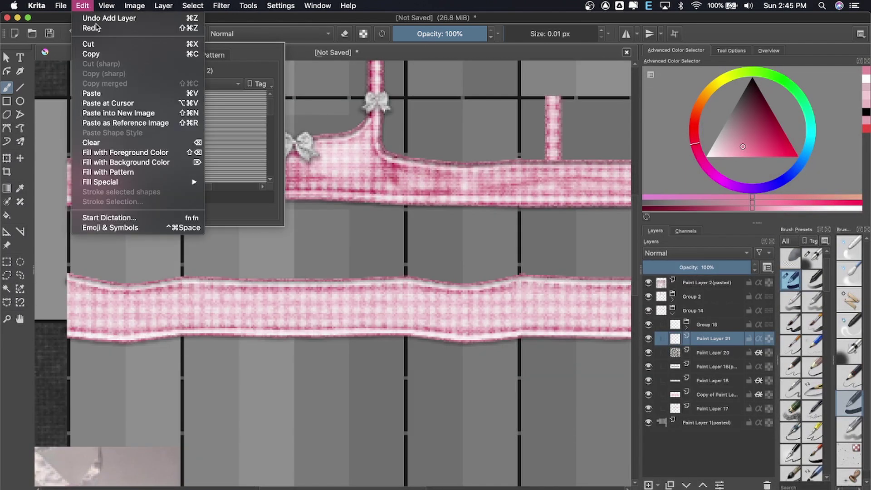
left_click(105, 179)
left_click(759, 338)
left_click(695, 253)
left_click(692, 268)
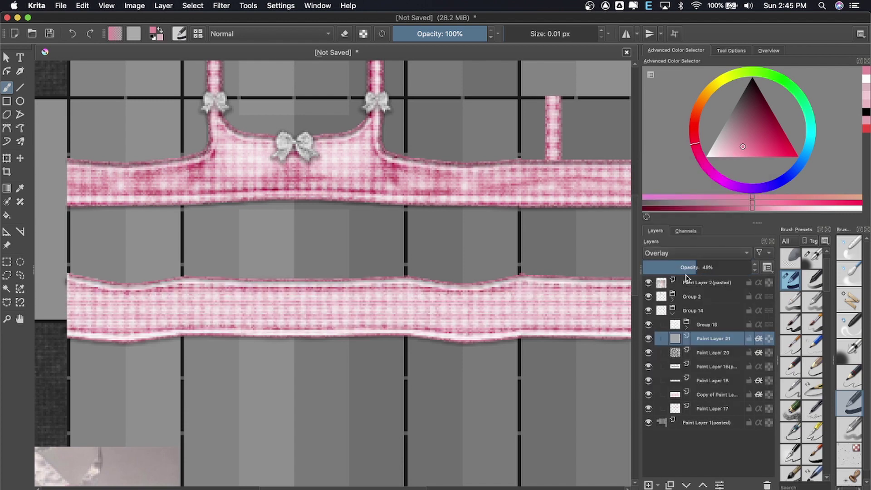
scroll(564, 247, "down", 1)
- Draw three darker pink vertical lines on a new Multiply layer above the lower ribbon
left_click(759, 367)
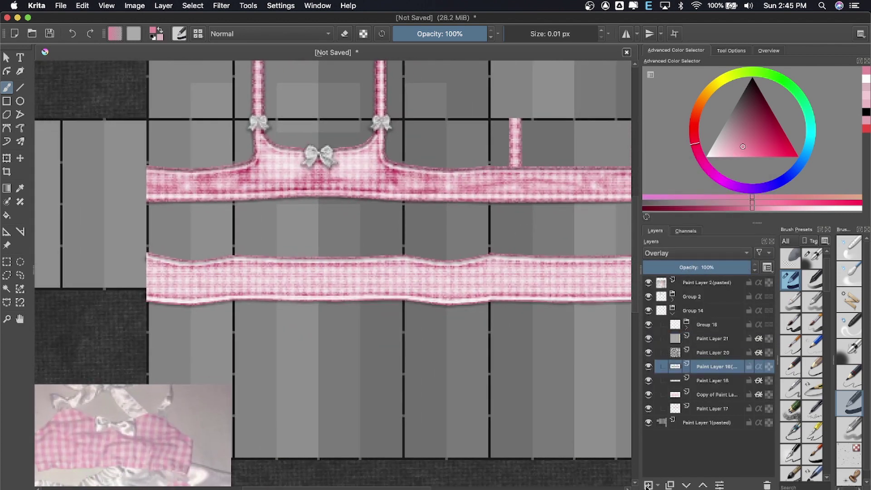
key("Insert")
left_click(20, 87)
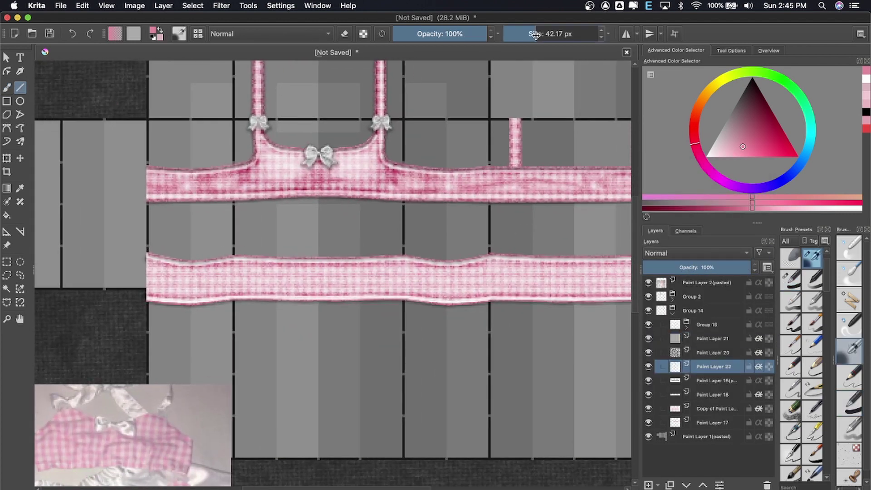
left_click_drag(231, 248, 232, 320)
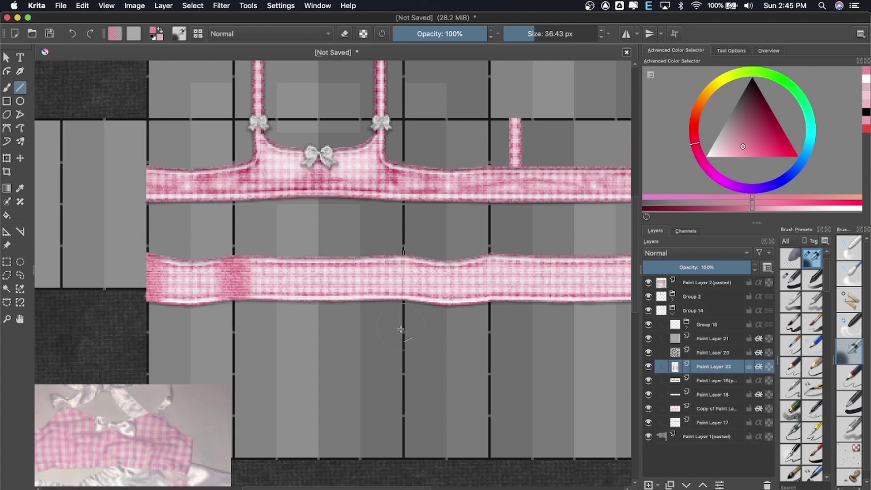
left_click_drag(403, 256, 403, 300)
left_click(694, 253)
left_click(701, 298)
scroll(335, 223, "right", 5)
left_click_drag(335, 223, 334, 308)
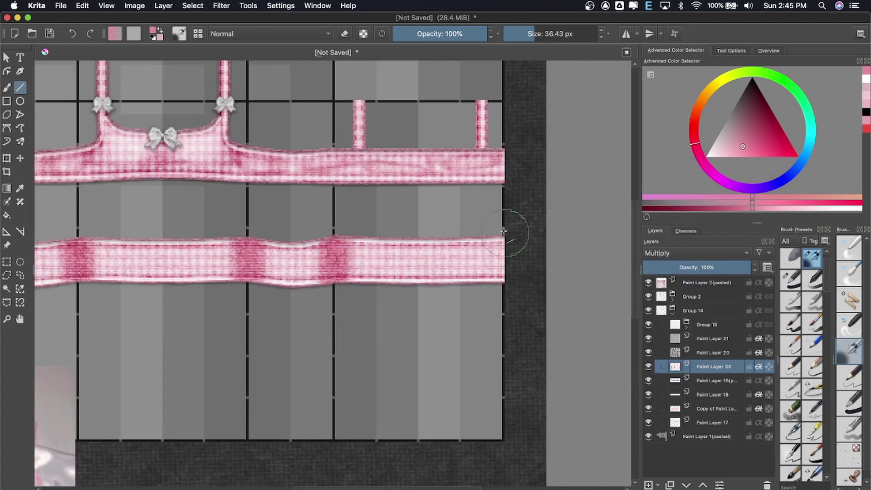
- Soften the vertical lines with a Motion Blur of length 30
left_click(222, 5)
left_click(390, 93)
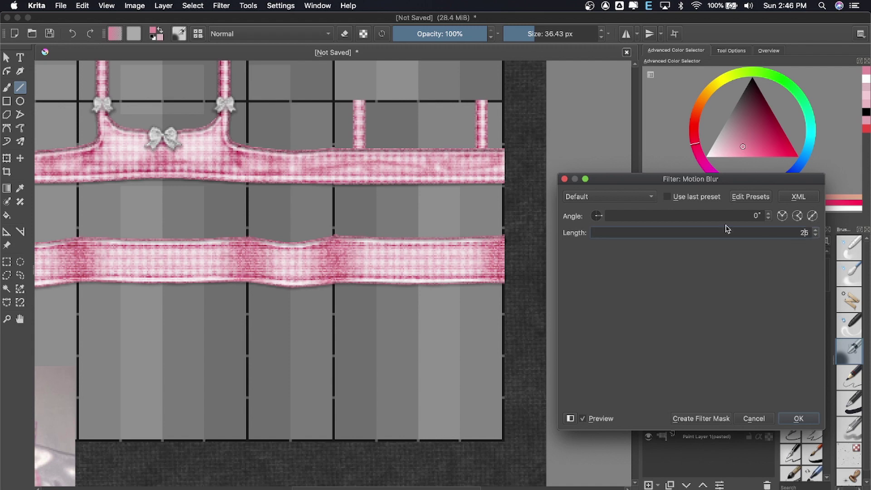
left_click_drag(728, 233, 808, 232)
key("Return")
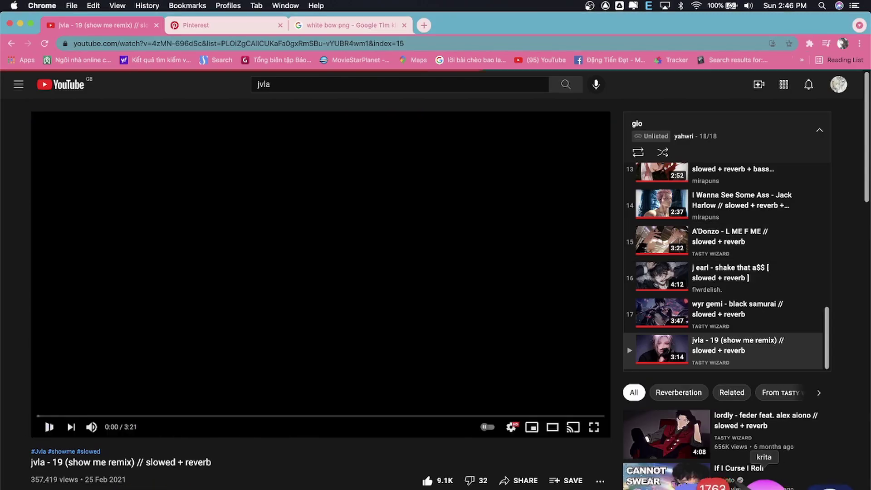
key("super+Tab")
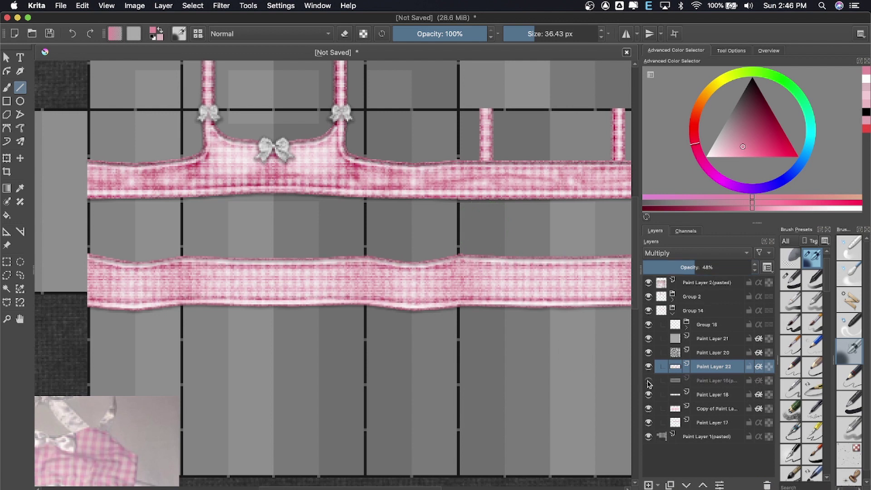
- On a new layer, paint darker pink shading strokes across the lower ribbon
key("Insert")
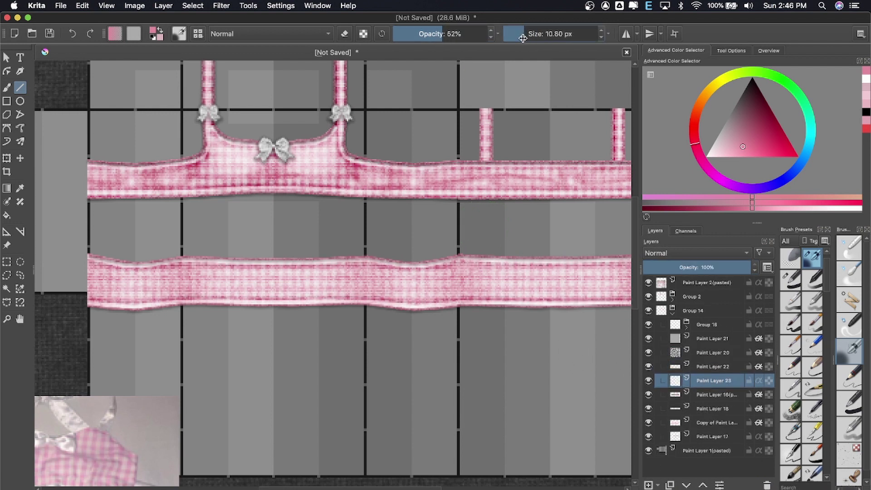
key("b")
scroll(359, 245, "up", 5)
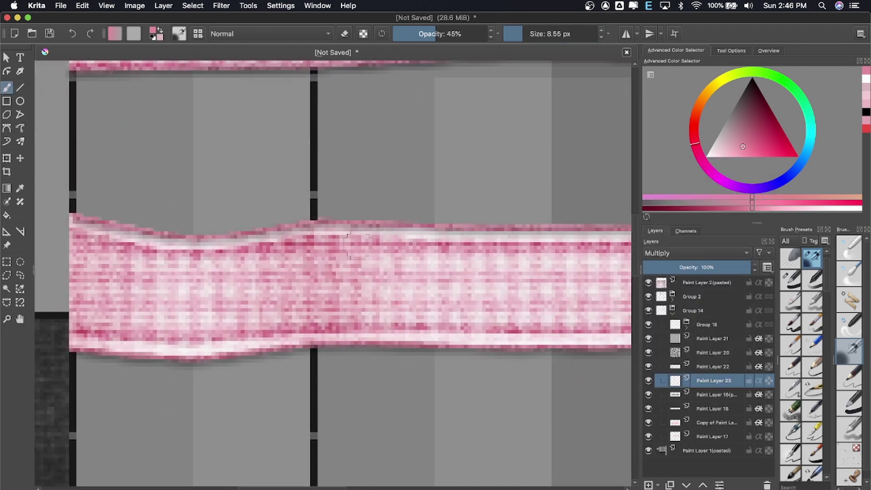
left_click_drag(109, 268, 168, 273)
scroll(109, 268, "left", 5)
left_click_drag(241, 241, 340, 261)
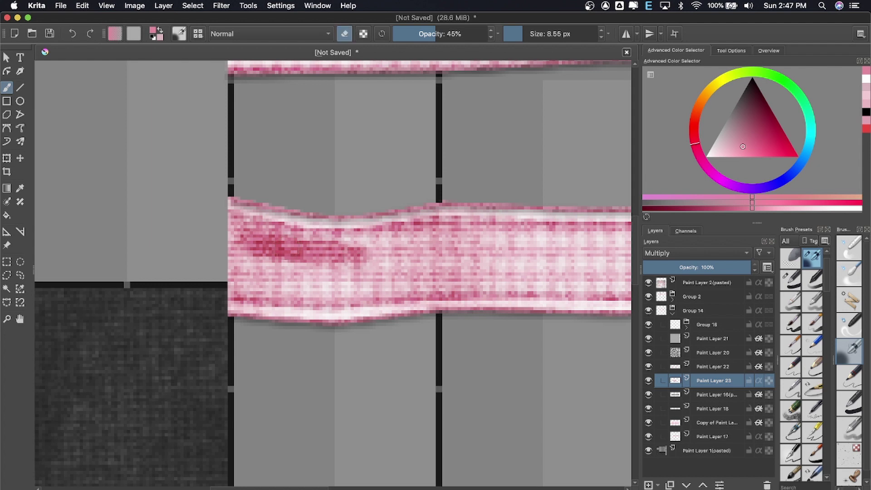
key("ctrl+z")
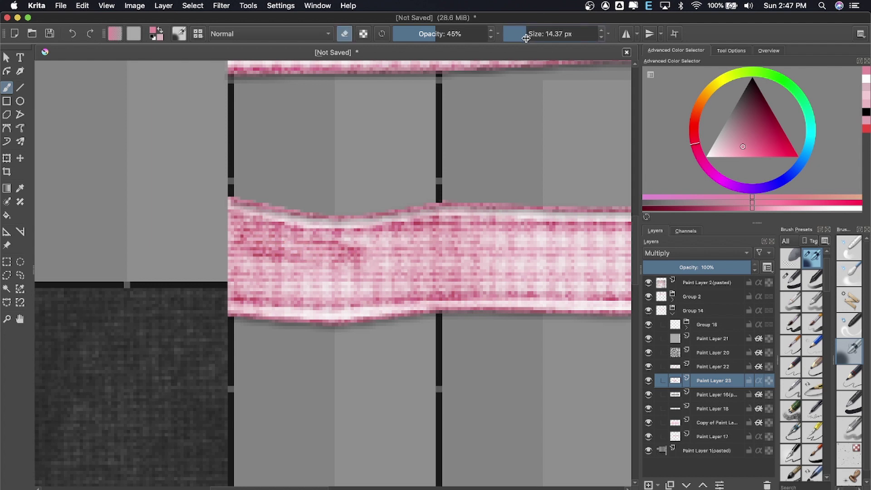
left_click_drag(388, 268, 427, 263)
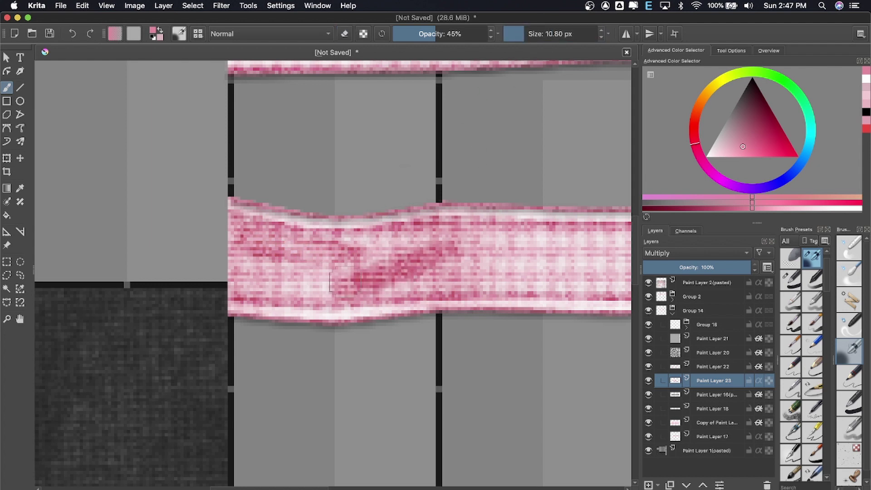
- Alternate painting and erasing to mottle the shading across the ribbon's middle
key("e")
mouse_move(609, 241)
left_mouse_down()
mouse_move(451, 233)
mouse_move(326, 268)
left_mouse_up()
key("e")
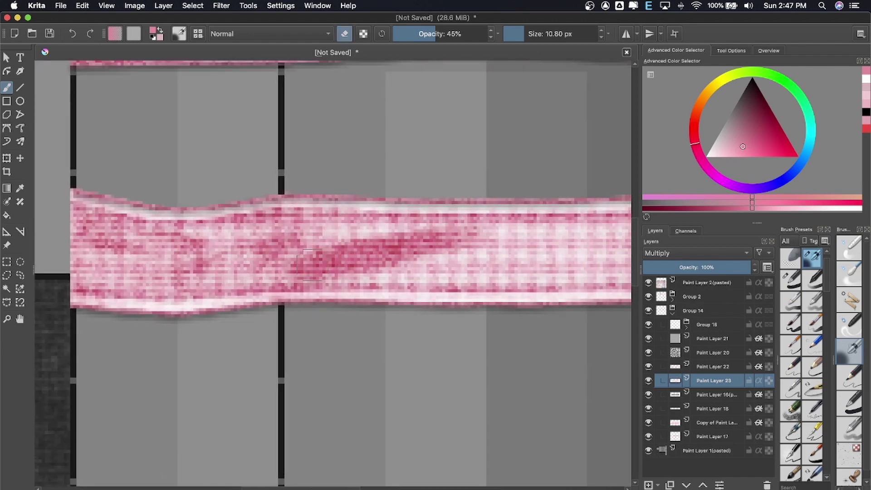
left_click_drag(232, 258, 458, 247)
mouse_move(525, 234)
left_mouse_down()
mouse_move(325, 248)
mouse_move(236, 272)
mouse_move(431, 258)
left_mouse_up()
key("e")
left_click_drag(272, 268, 318, 254)
left_click_drag(240, 273, 368, 265)
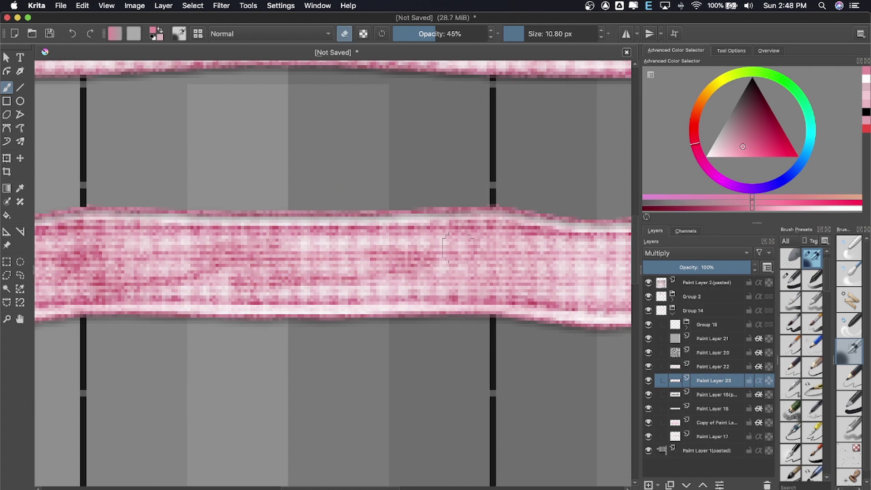
key("e")
left_click_drag(443, 274, 476, 246)
left_click_drag(395, 300, 488, 239)
key("e")
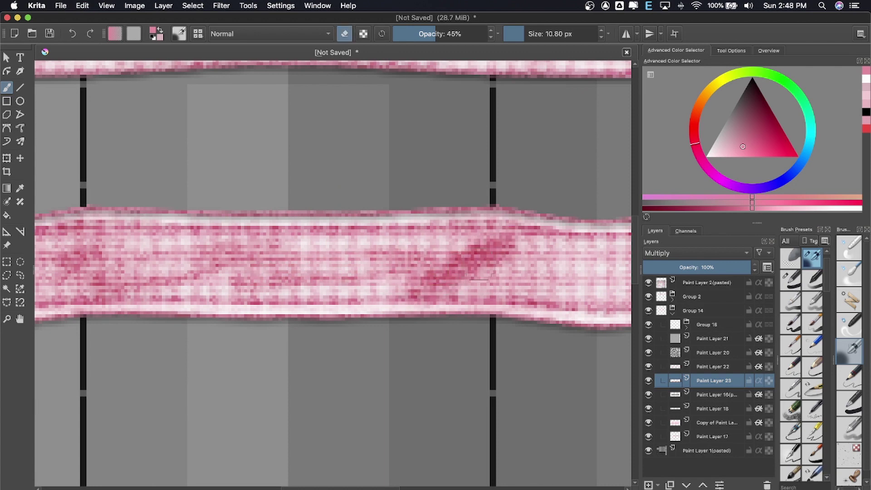
left_click_drag(477, 295, 392, 288)
- Add a darker vertical stroke and a diagonal crease on the ribbon
scroll(391, 287, "down", 2)
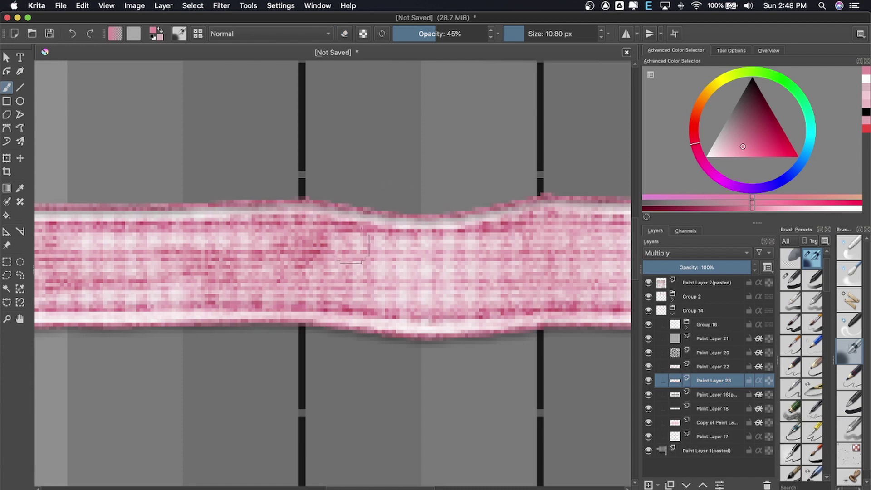
left_click_drag(363, 242, 366, 278)
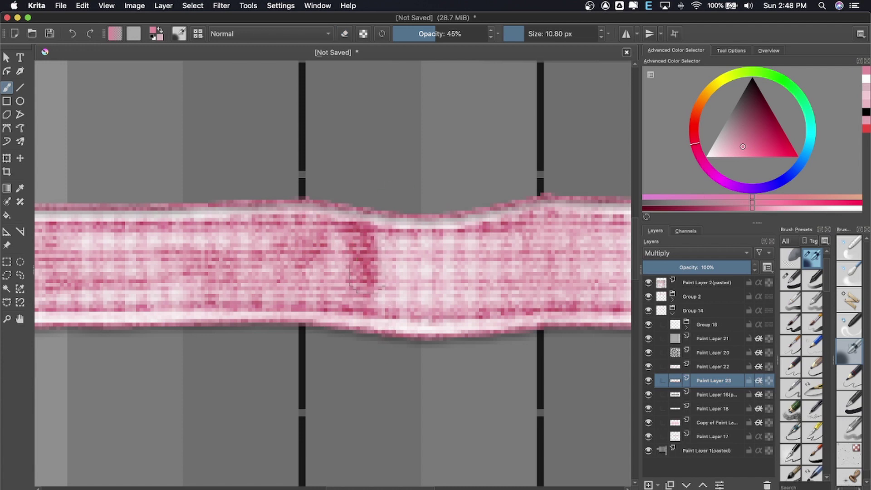
left_click_drag(396, 236, 223, 223)
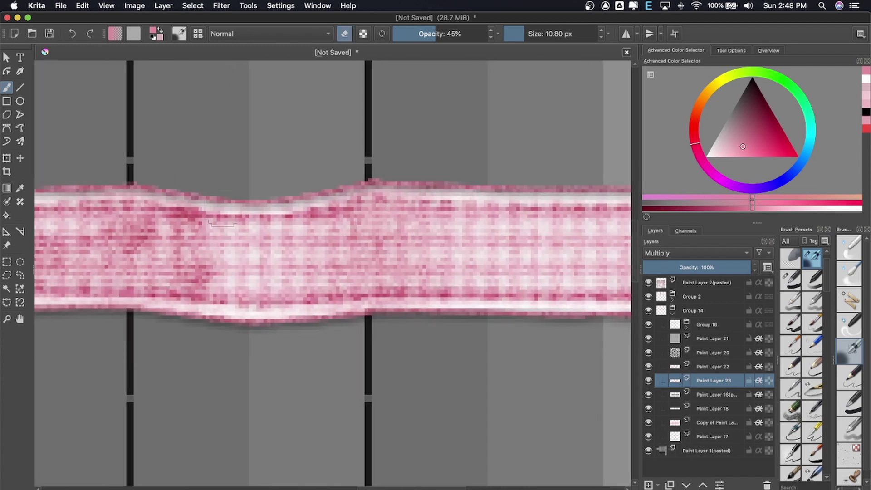
mouse_move(276, 243)
left_mouse_down()
mouse_move(350, 210)
mouse_move(229, 302)
left_mouse_up()
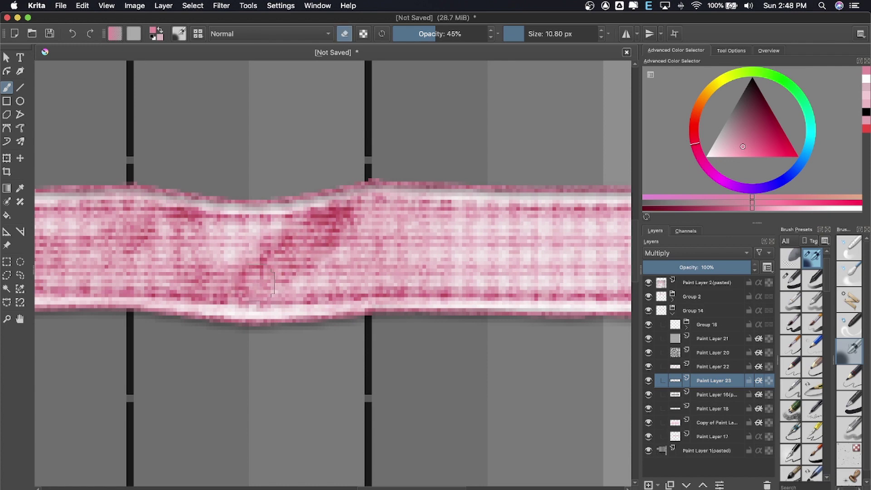
key("ctrl+z")
key("ctrl+z")
scroll(321, 201, "down", 5)
scroll(322, 201, "up", 5)
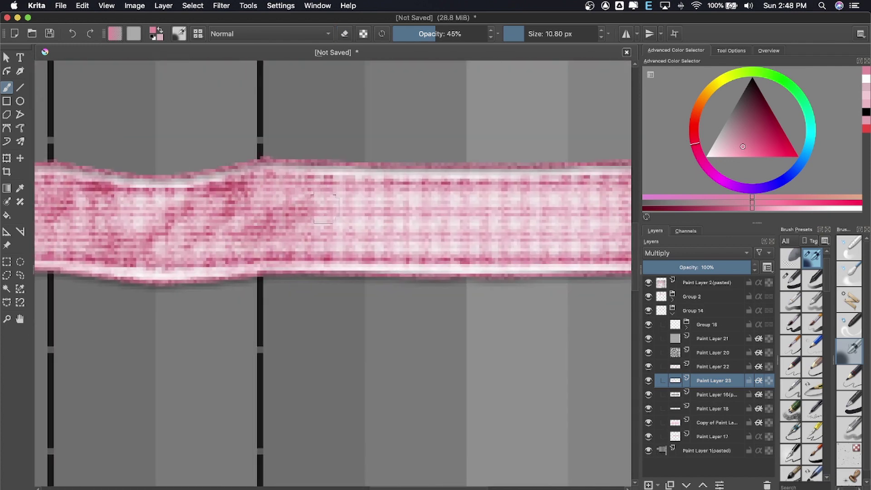
mouse_move(324, 207)
left_mouse_down()
mouse_move(245, 254)
mouse_move(361, 187)
left_mouse_up()
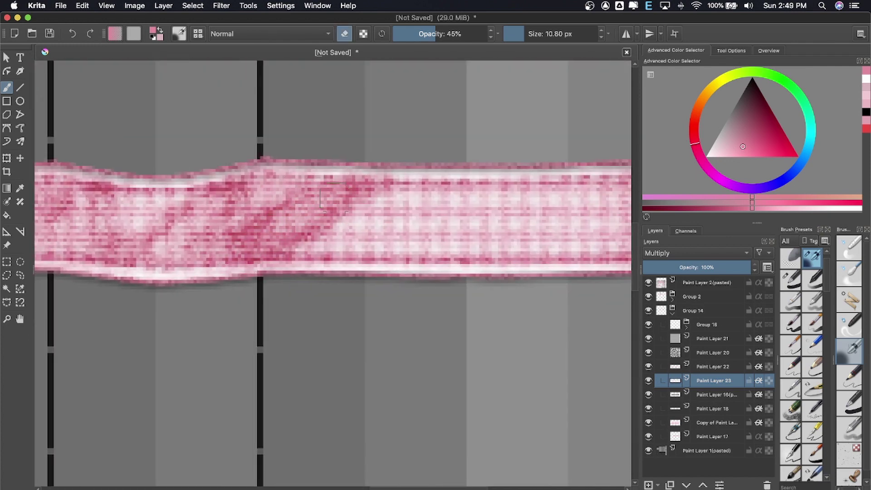
scroll(136, 234, "right", 5)
scroll(135, 234, "up", 1)
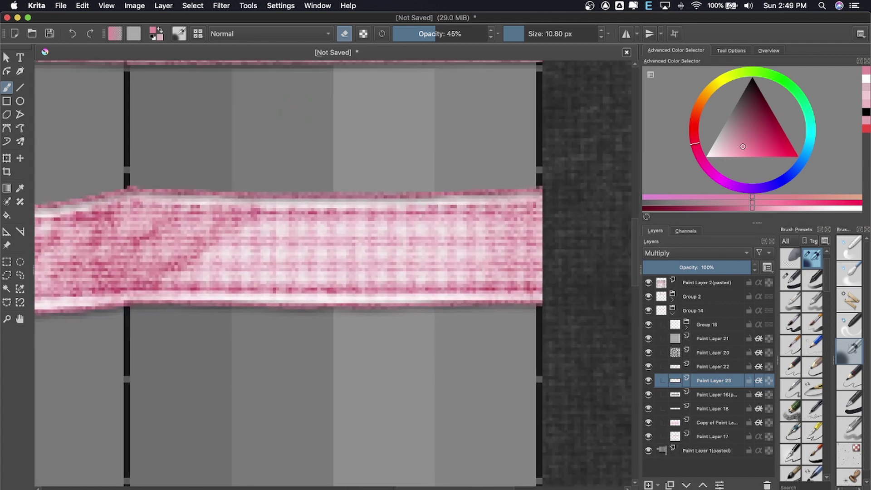
left_click_drag(254, 204, 300, 272)
key("ctrl+z")
- Paint more darker pink streaks along the ribbon and raise the layer's opacity to 73%
left_click_drag(237, 263, 418, 227)
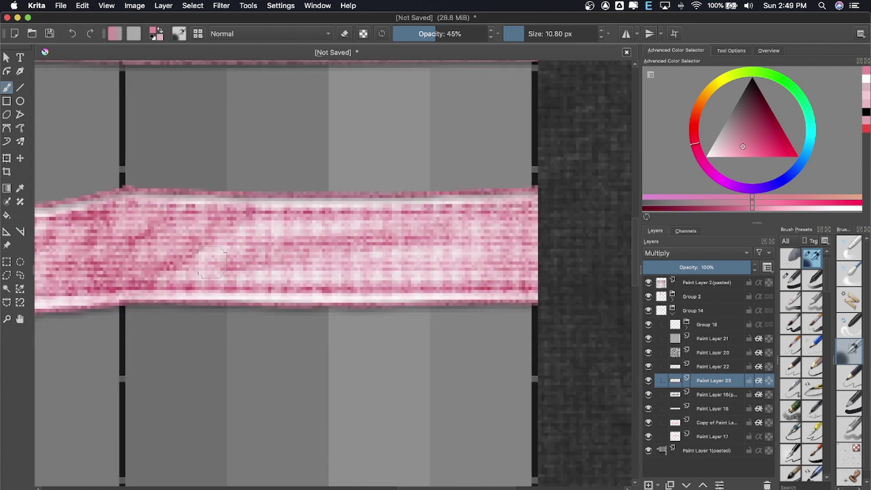
mouse_move(205, 268)
left_mouse_down()
mouse_move(454, 222)
mouse_move(219, 268)
mouse_move(348, 239)
left_mouse_up()
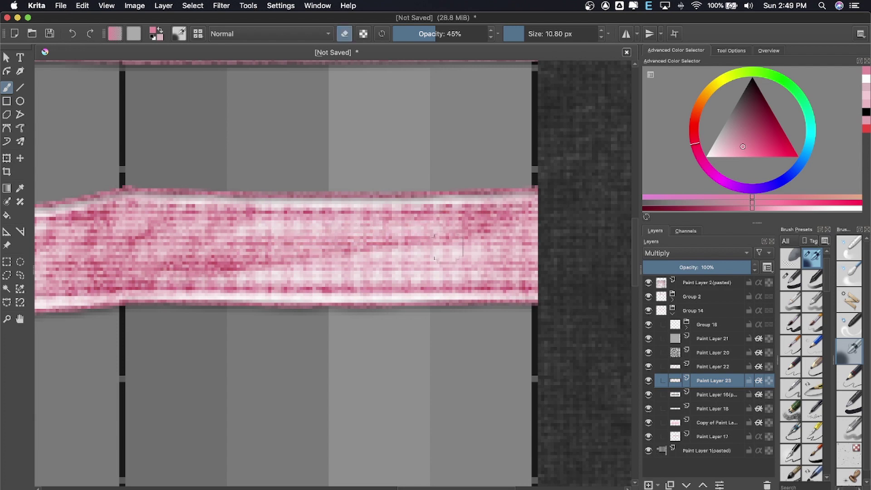
key("e")
left_click_drag(447, 246, 359, 269)
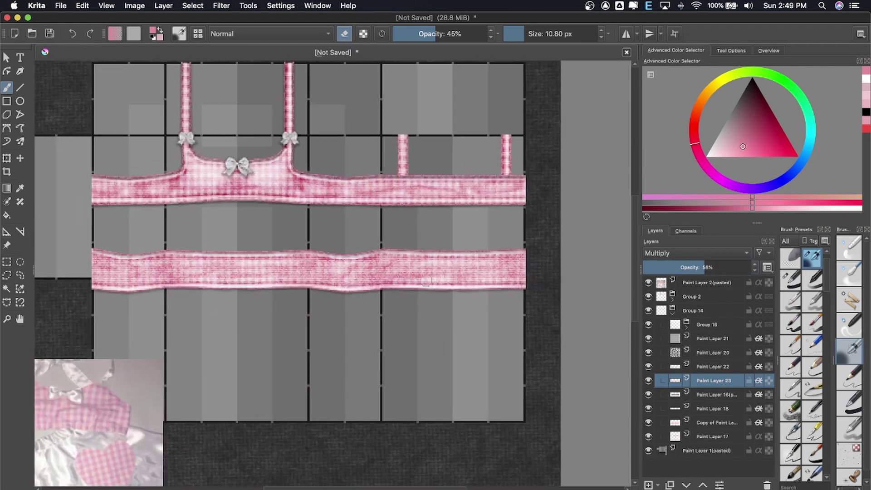
left_click_drag(706, 267, 722, 267)
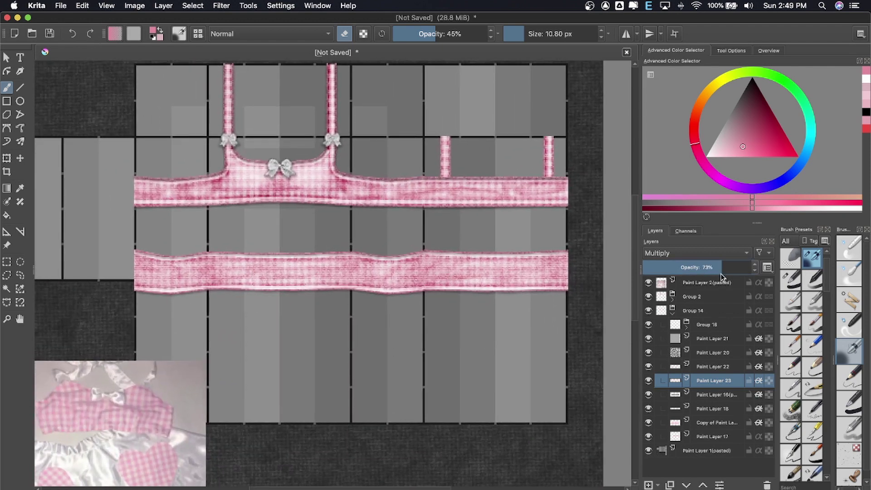
- Reorder layers: Paint Layer 24 above 22 in Overlay, then Paint Layers 16 and 18 above it
left_click_drag(668, 367, 669, 365)
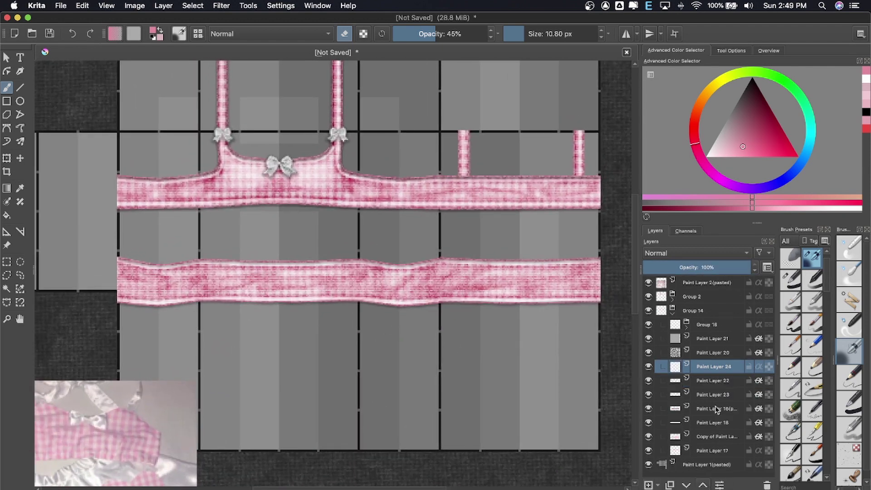
key("e")
left_click(695, 254)
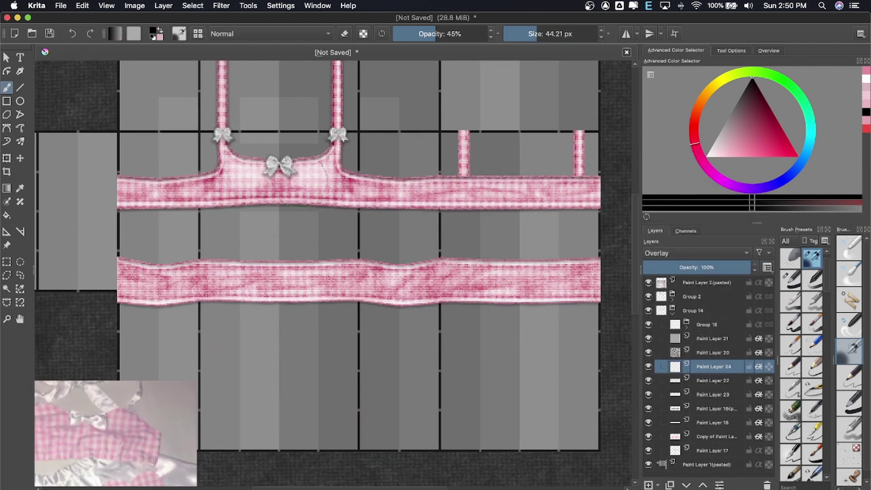
left_click_drag(703, 408, 708, 366)
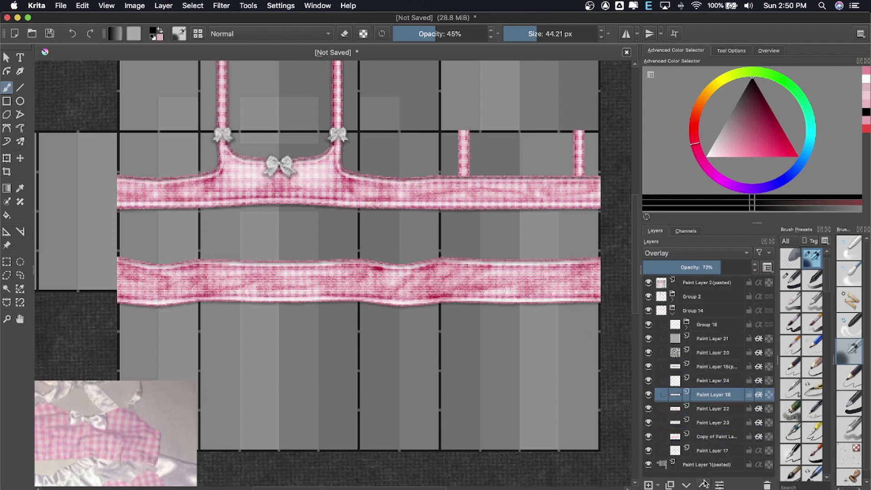
left_click_drag(708, 423, 709, 381)
left_click(675, 395)
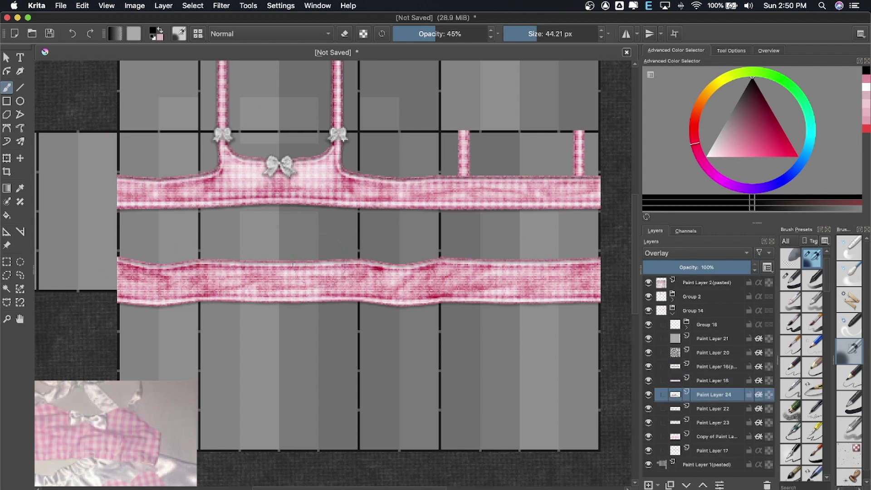
- Darken the lower band's right end, fade that shading layer to 23%, and compare visibility
left_click_drag(602, 264, 627, 266)
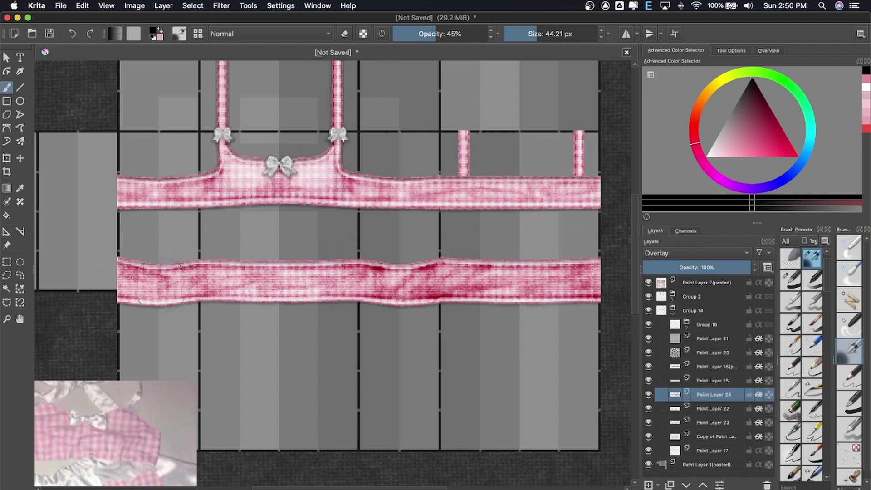
left_click(661, 265)
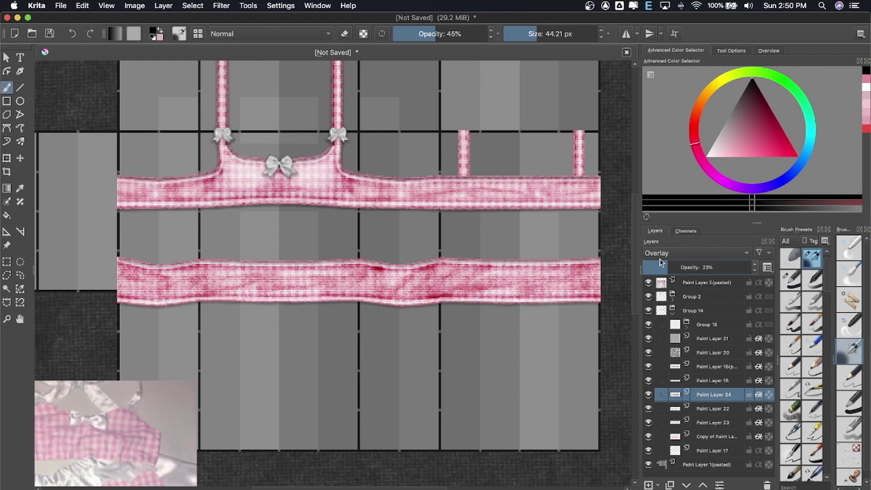
left_click(650, 395)
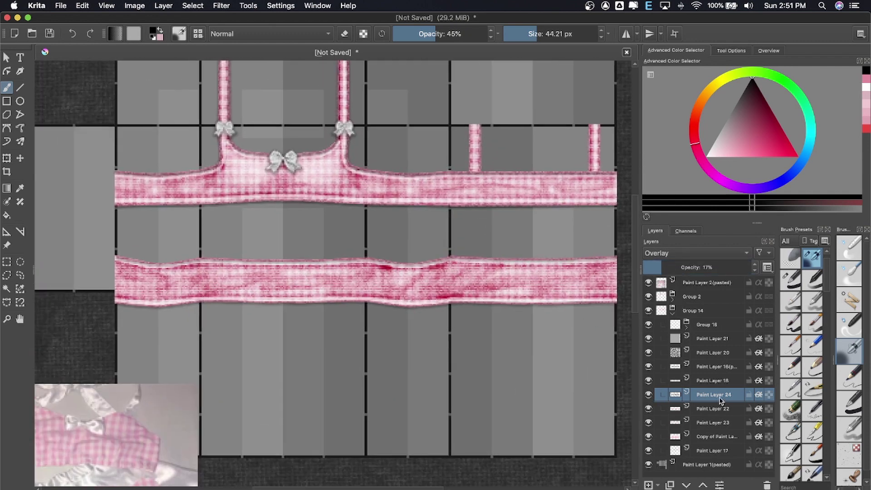
left_click(650, 382)
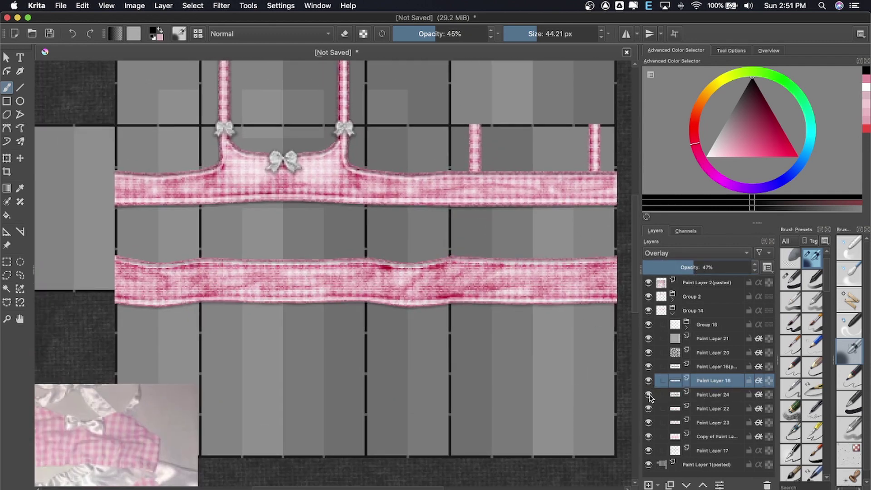
left_click(649, 396)
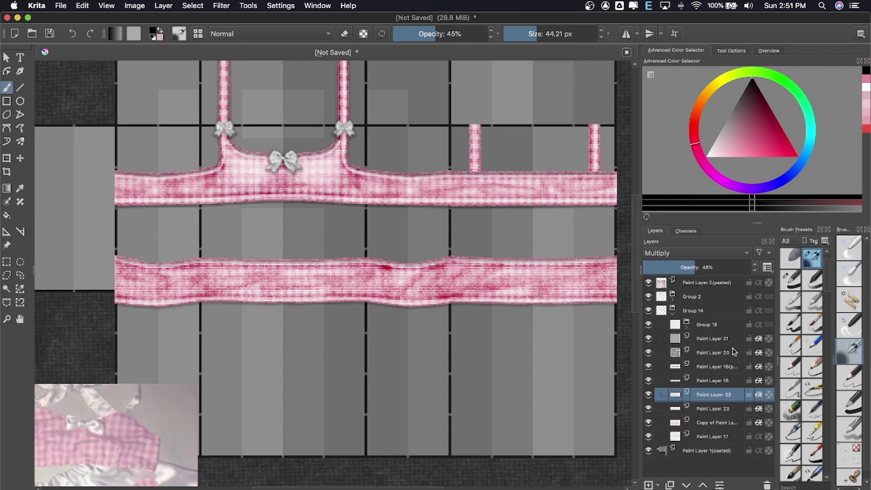
left_click(649, 409)
- Paint a near-white glow along the lower band on a new Overlay layer
left_click(713, 394)
key("Insert")
left_click(696, 253)
left_click(715, 236)
left_click(865, 88)
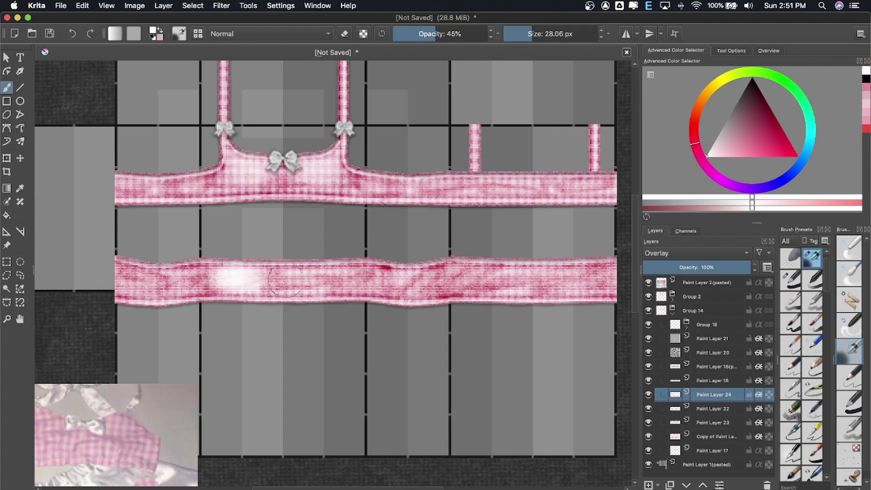
left_click_drag(287, 281, 309, 276)
left_click_drag(481, 279, 535, 278)
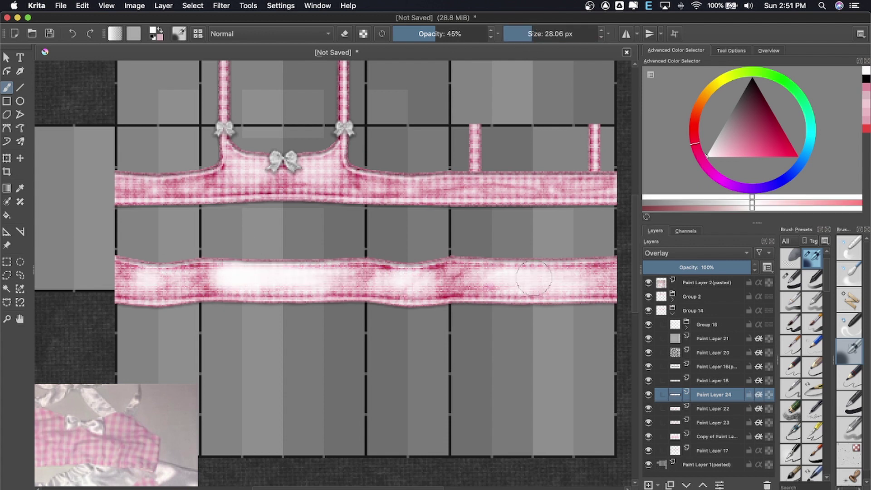
mouse_move(226, 64)
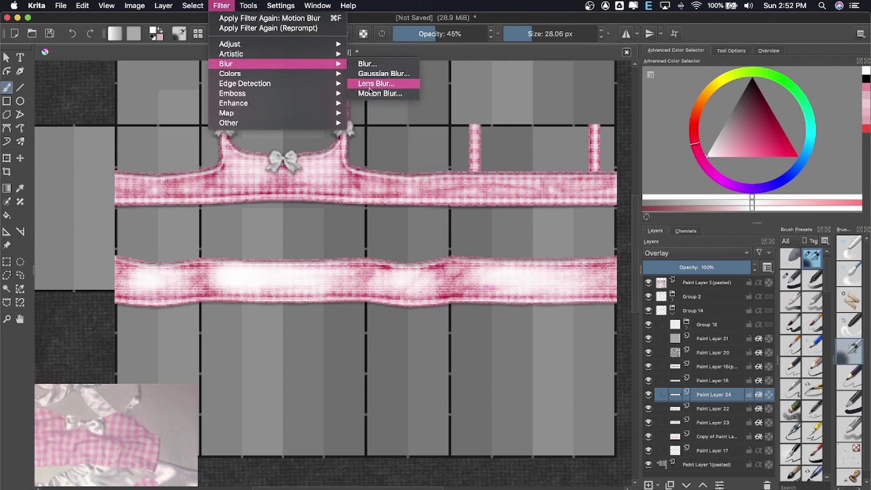
- Apply Motion Blur to the white highlight
left_click(369, 93)
key("Return")
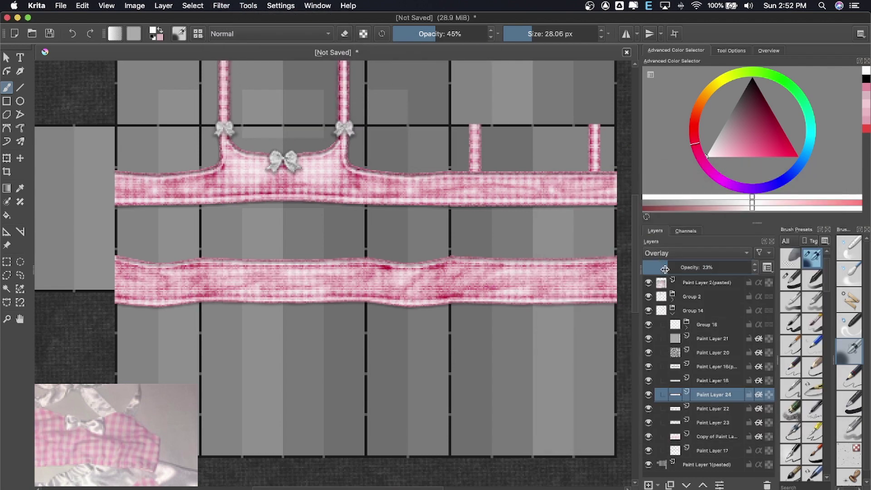
key("minus")
- Duplicate bow group Group 11 into Group 14 and move the copied bows down onto the lower band
left_click(672, 313)
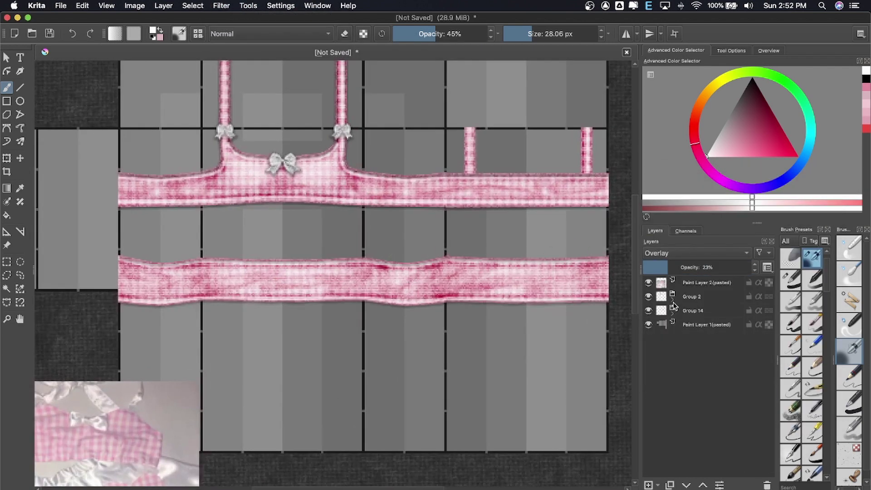
right_click(739, 329)
left_click(568, 363)
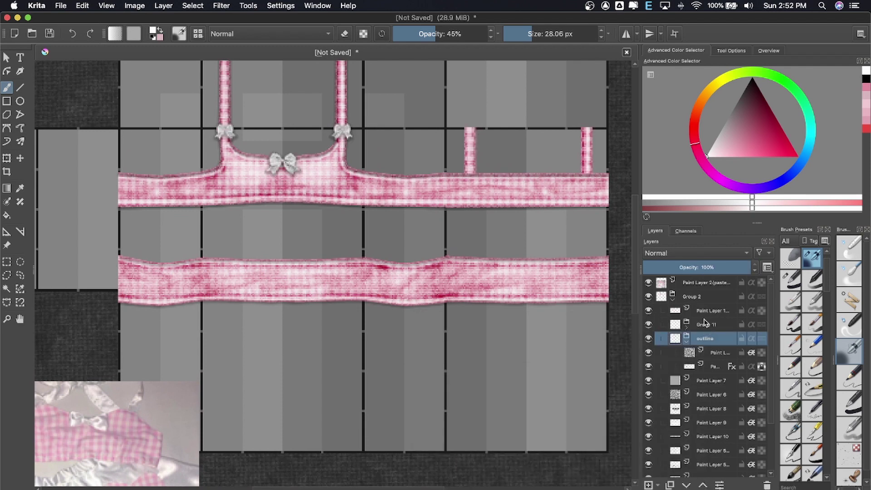
left_click(703, 485)
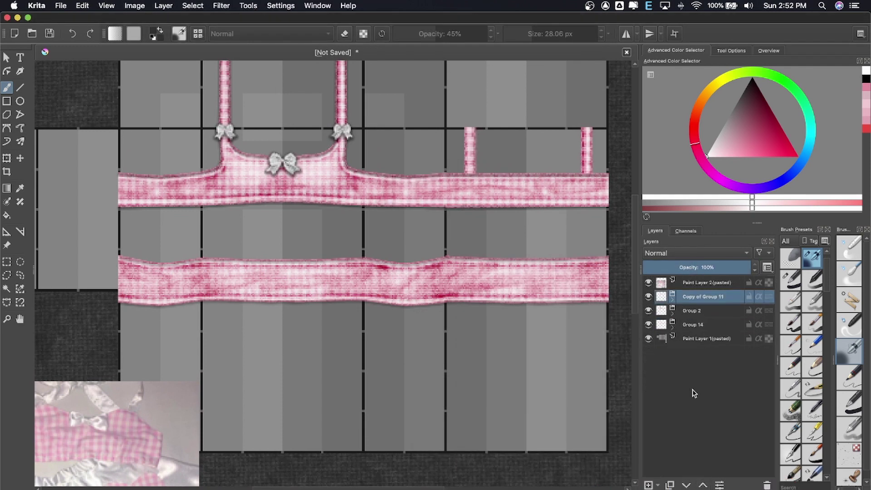
left_click(702, 485)
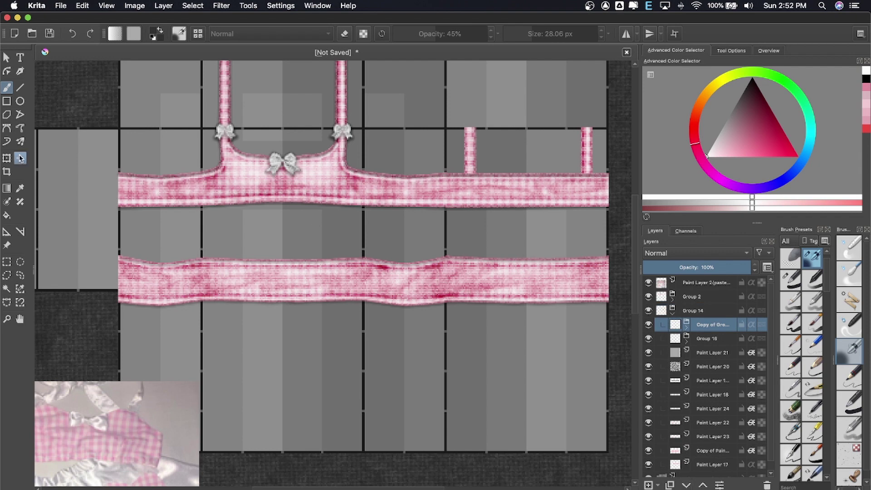
scroll(485, 360, "up", 3)
left_click_drag(484, 360, 481, 300)
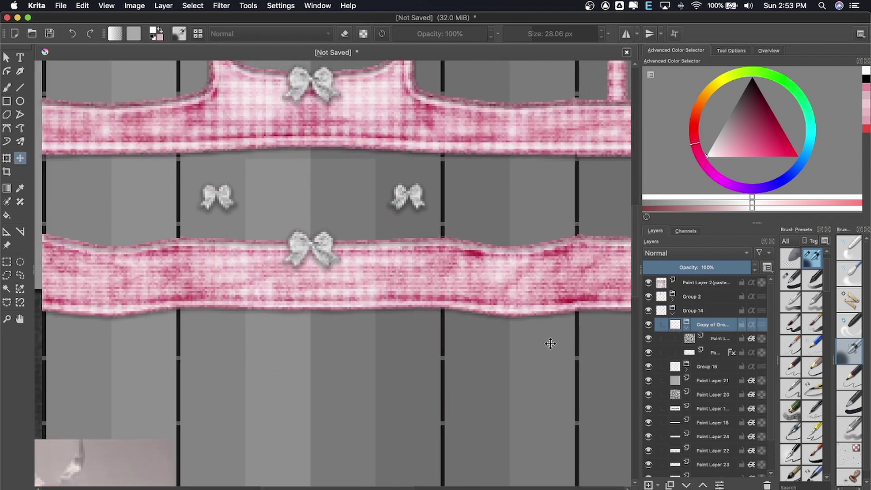
- Reposition the right and left small bows onto the lower band
key("Page_Down")
key("Page_Down")
left_click_drag(470, 214, 478, 246)
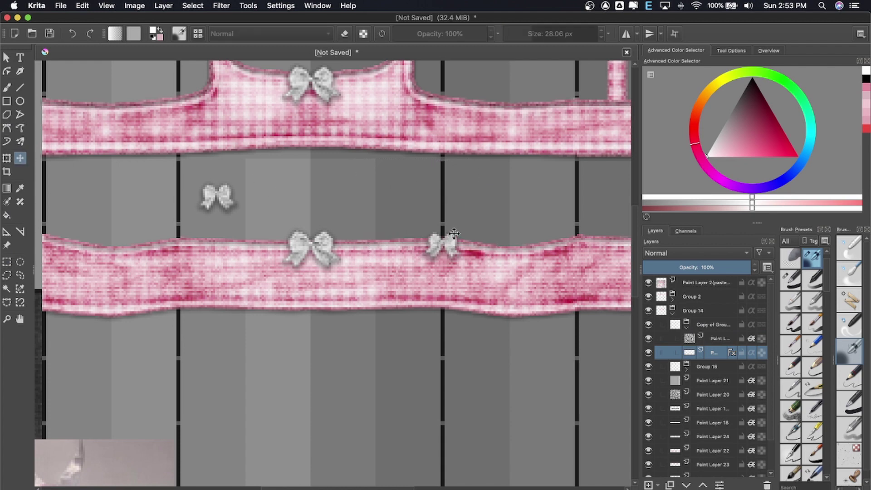
key("ctrl+r")
left_click_drag(218, 197, 182, 245)
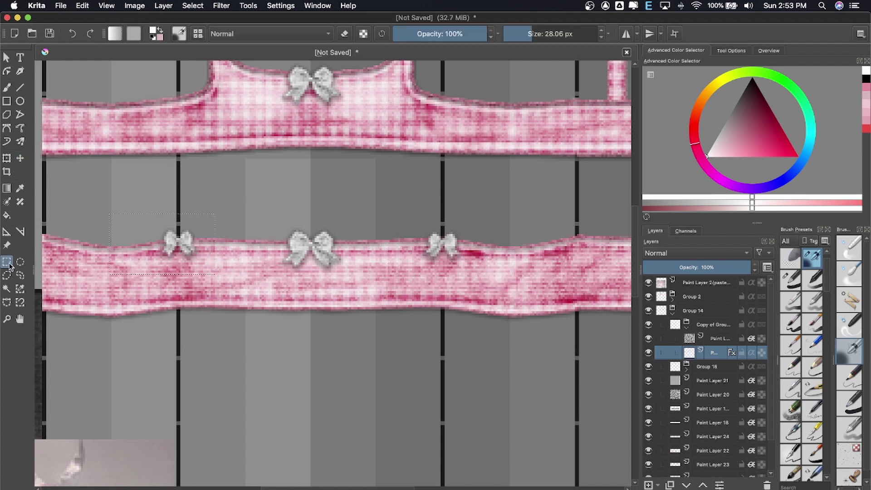
scroll(259, 204, "down", 3)
left_click(672, 315)
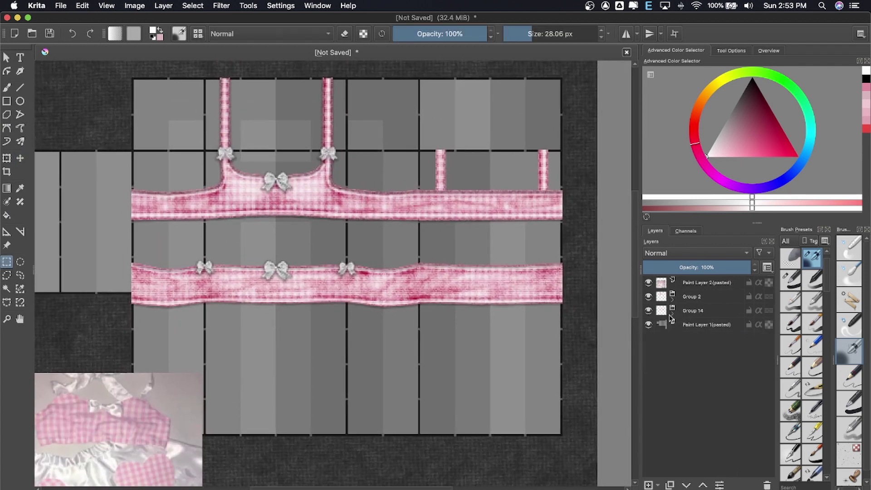
left_click(672, 314)
scroll(763, 421, "down", 1)
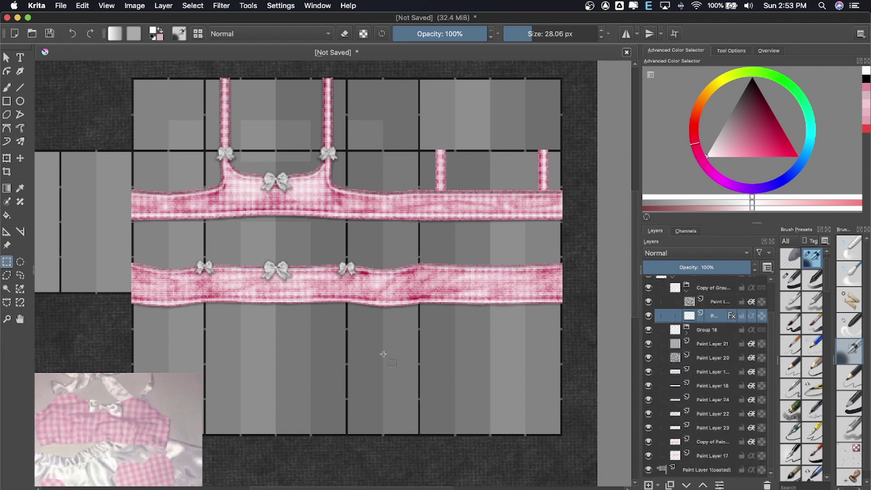
- Apply a Curves adjustment to Paint Layer 17 to deepen the lower band's pink
scroll(383, 354, "up", 2)
scroll(363, 345, "up", 1)
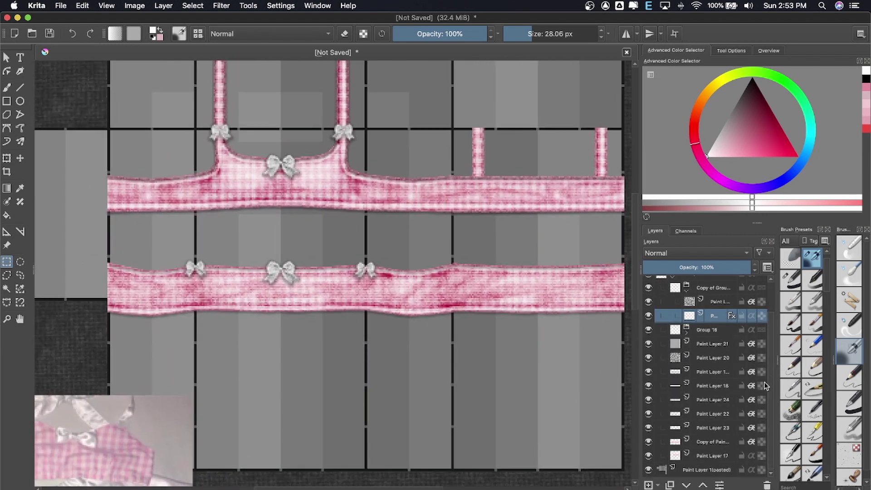
left_click(726, 343)
left_click(702, 358)
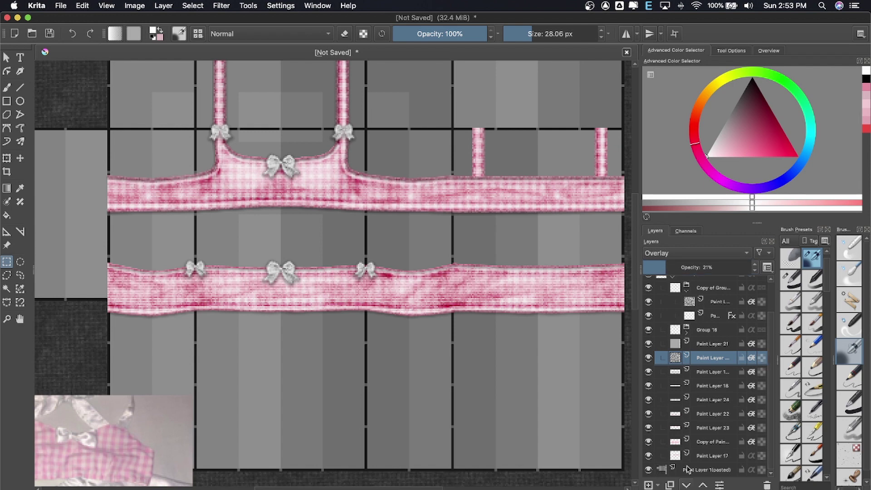
left_click(713, 456)
left_click(222, 6)
left_click(389, 142)
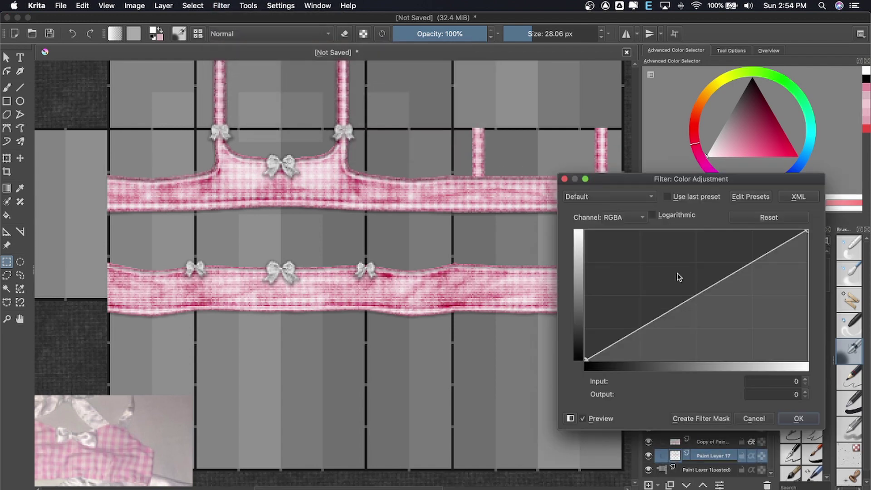
left_click(754, 419)
left_click(222, 6)
left_click(389, 141)
mouse_move(726, 278)
left_mouse_down()
mouse_move(727, 291)
mouse_move(736, 280)
left_mouse_up()
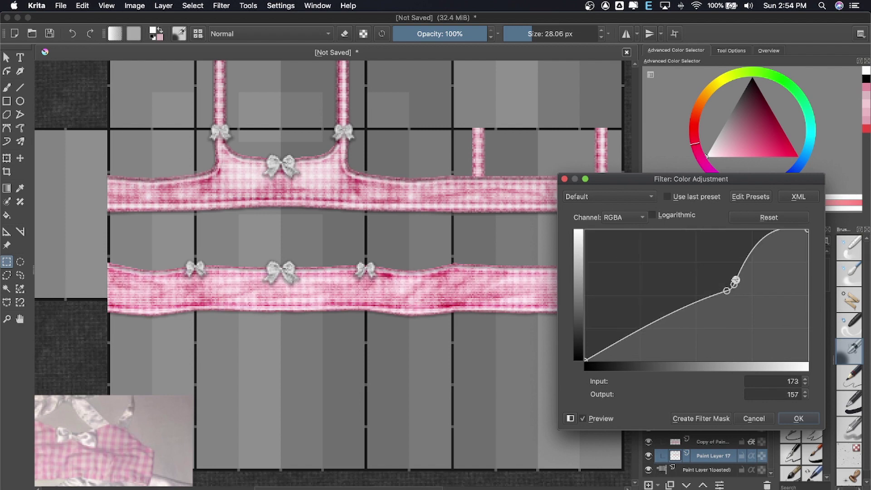
left_click(793, 423)
- Review Paint Layers 18 and 22, then collapse Group 14 in the layer stack
left_click(689, 385)
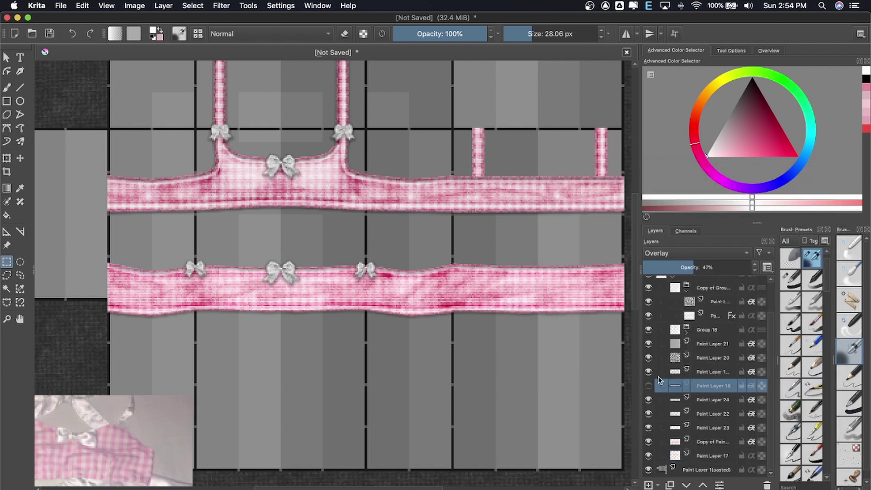
left_click(708, 413)
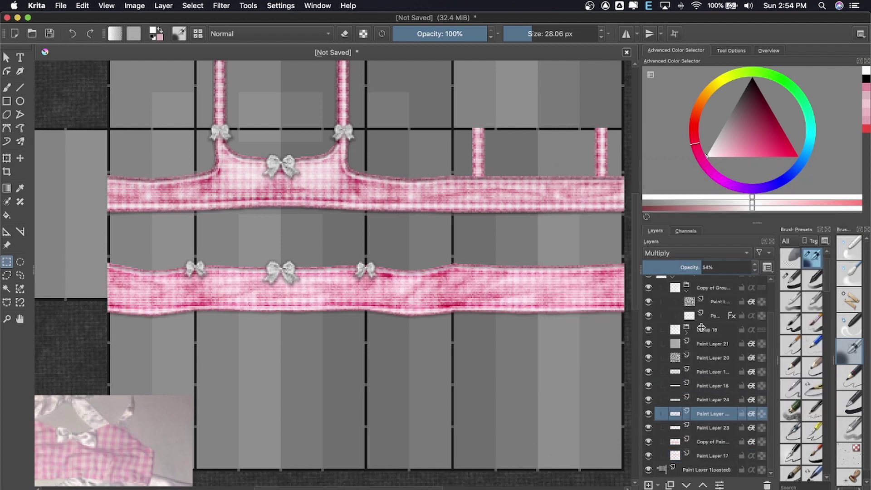
left_click(708, 428)
left_click(649, 427)
scroll(526, 278, "down", 5)
scroll(525, 278, "up", 5)
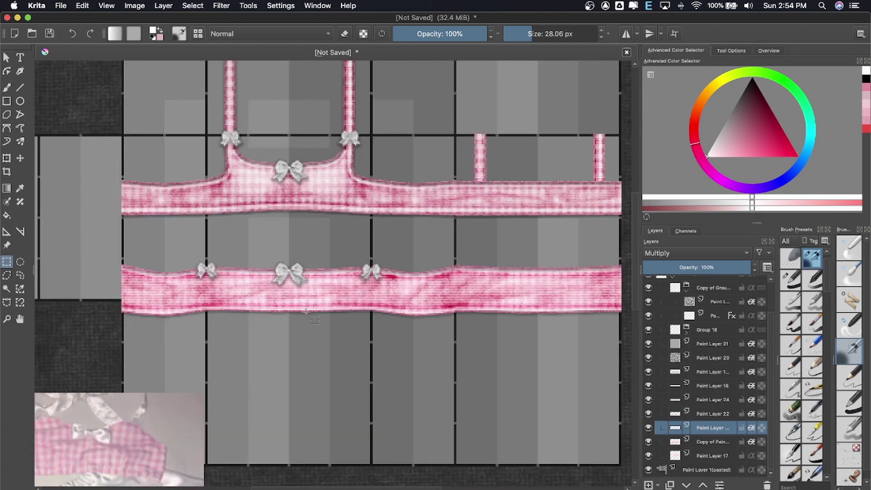
scroll(333, 272, "up", 2)
scroll(708, 354, "up", 1)
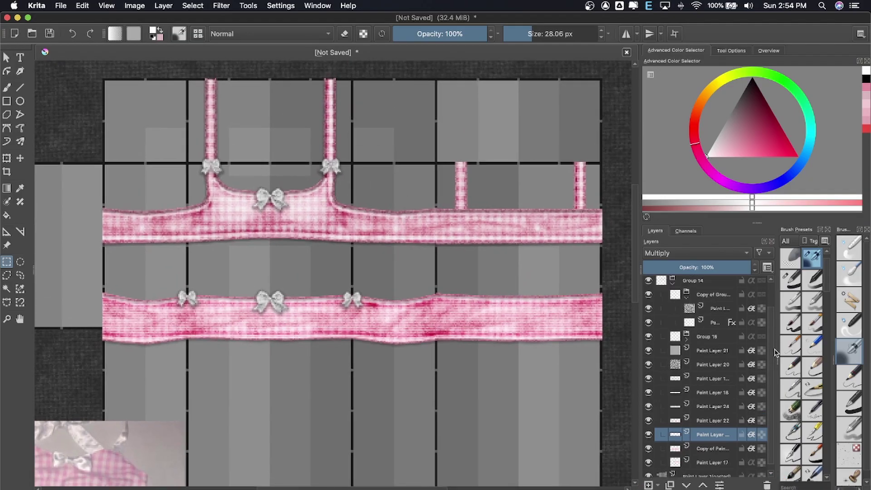
left_click(673, 285)
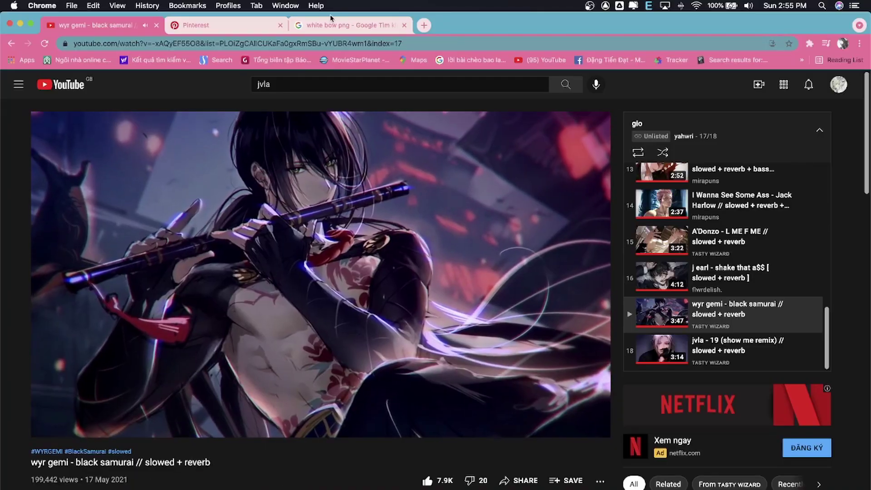
- Open the Blessed Heart Tribal pin from the board of 24 PNG tattoo designs
scroll(825, 192, "down", 2)
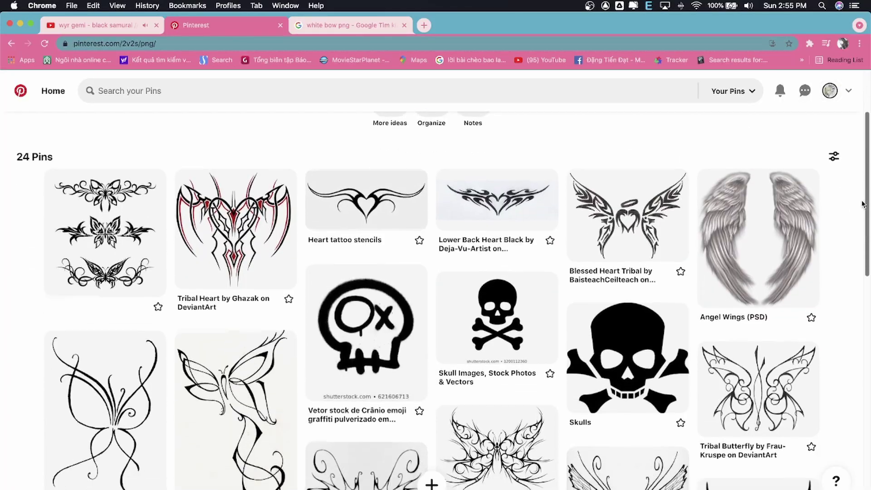
scroll(825, 192, "down", 4)
scroll(825, 192, "down", 5)
scroll(867, 251, "up", 4)
scroll(867, 251, "up", 10)
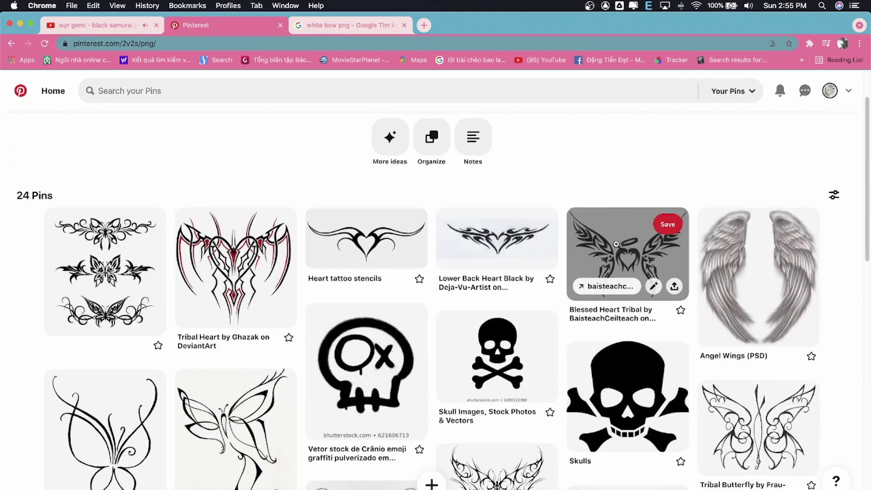
left_click(625, 261)
scroll(850, 272, "down", 10)
scroll(850, 218, "up", 10)
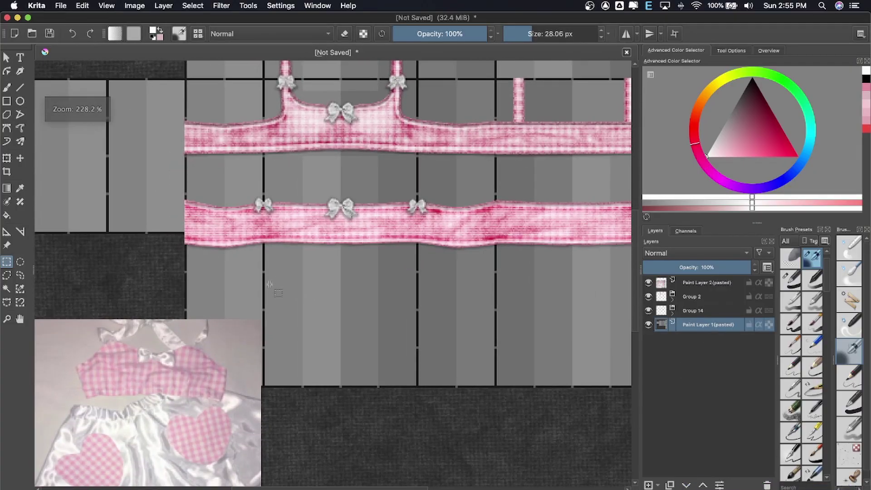
- Paste the winged heart as a new layer, delete its white background and whiten it with HSV Adjustment
key("ctrl+v")
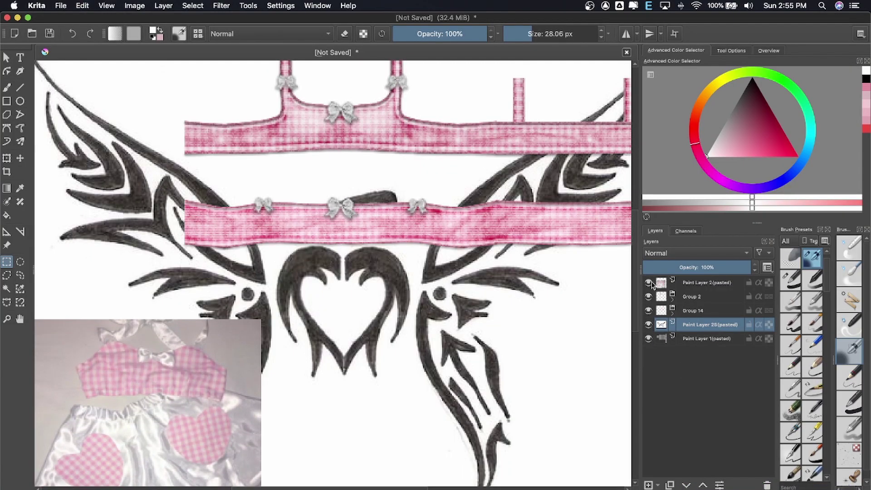
scroll(158, 199, "down", 5)
scroll(364, 211, "up", 3)
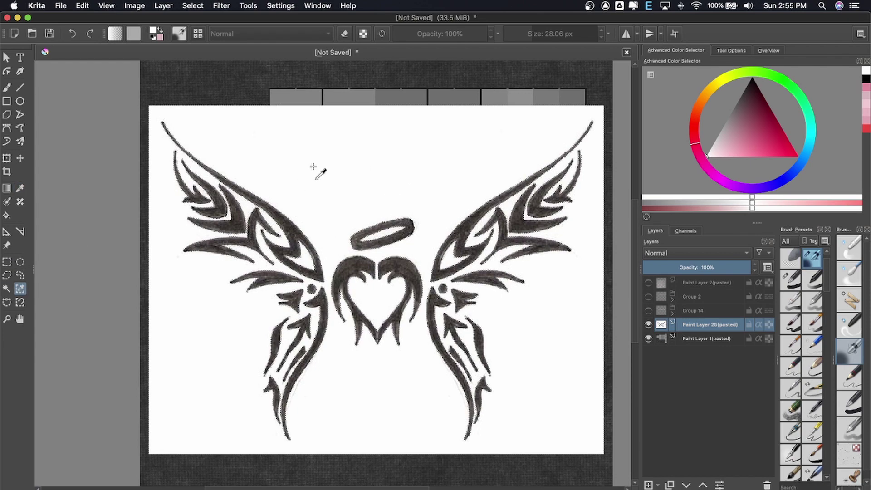
key("Delete")
key("ctrl+r")
left_click(222, 5)
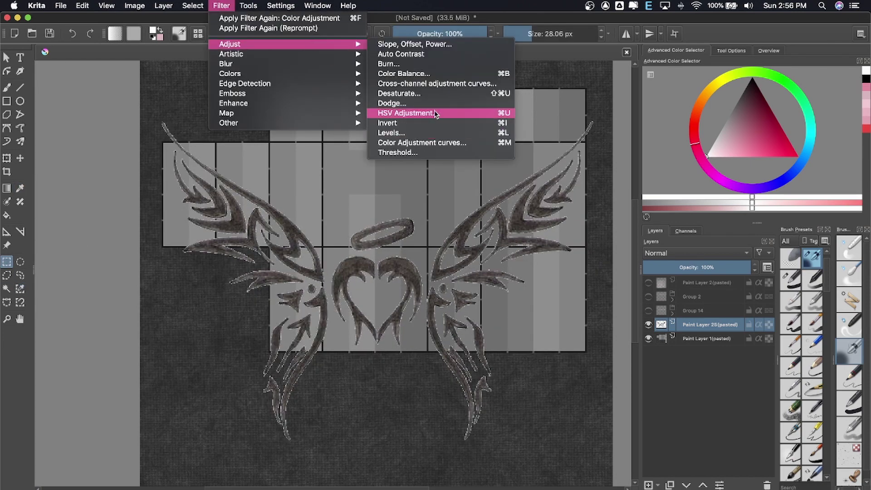
left_click(390, 113)
left_click(794, 417)
left_click(648, 296)
scroll(361, 222, "up", 3)
- Scale the white winged heart down and place it between the two pink bands
key("ctrl+t")
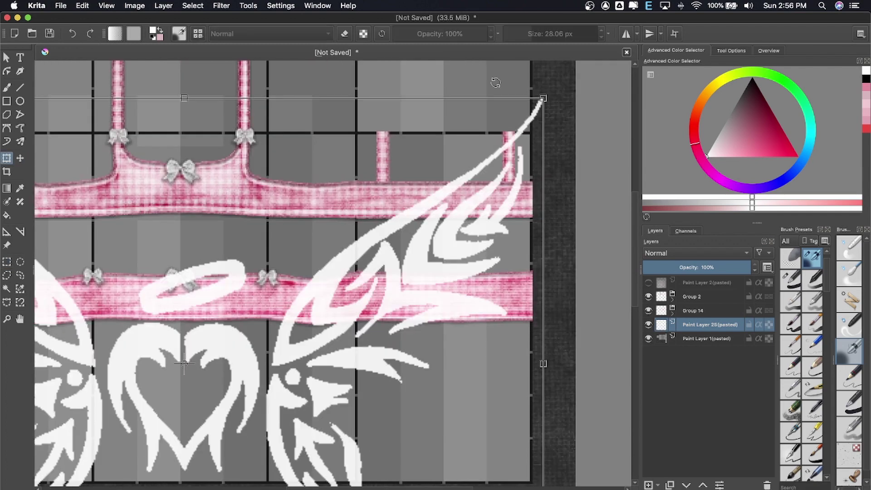
left_click_drag(475, 186, 253, 292)
left_click_drag(170, 363, 377, 254)
left_click_drag(446, 188, 502, 208)
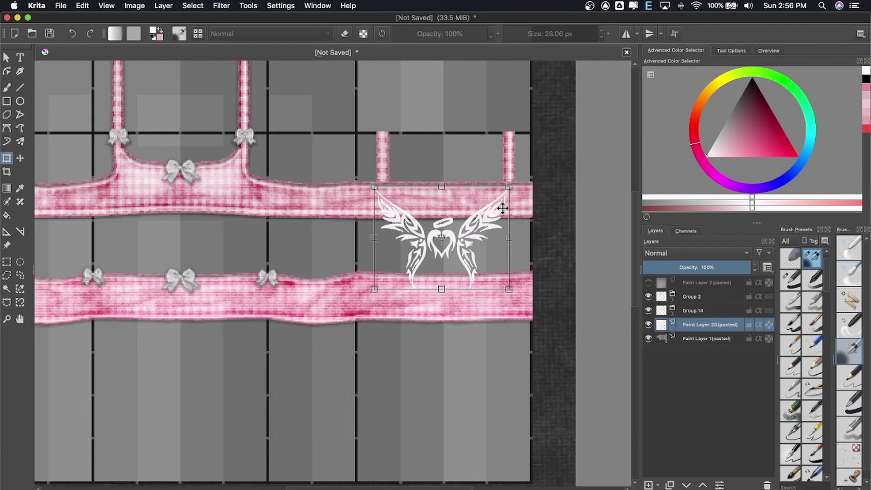
scroll(499, 213, "up", 2)
key("Return")
scroll(498, 207, "up", 2)
- Add a drop shadow to the winged heart with smaller size and lower opacity
left_click(164, 5)
left_click(182, 119)
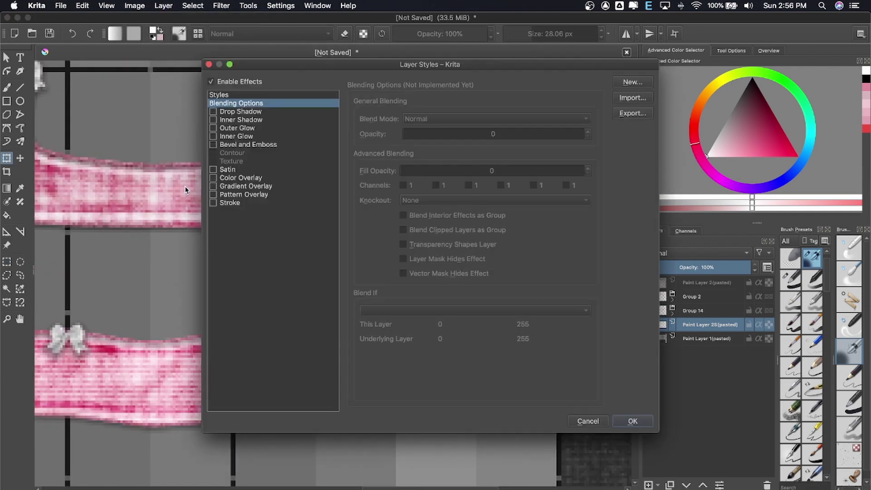
left_click(213, 111)
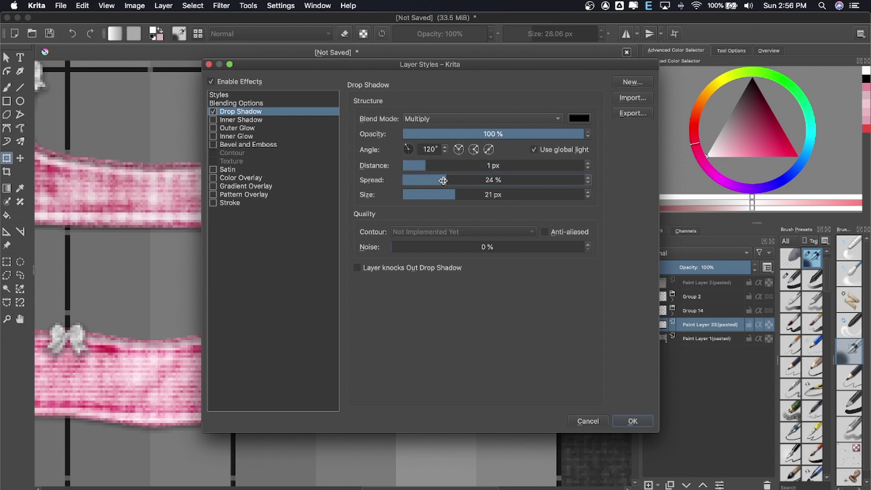
left_click_drag(423, 195, 419, 195)
left_click_drag(430, 64, 455, 375)
left_click_drag(591, 444, 527, 443)
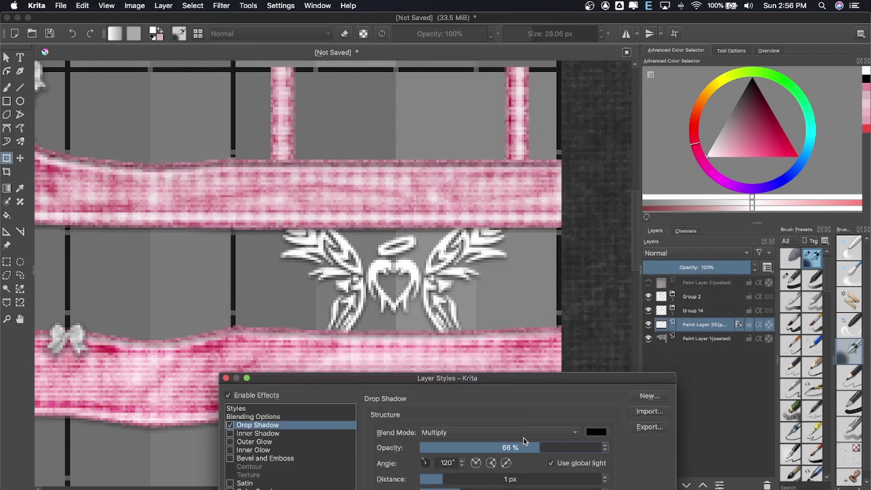
left_click_drag(568, 184, 625, 75)
left_click(769, 425)
- Lower the winged-heart layer opacity to 85%, then select Paint Layer 1 with the brush tool
left_click(734, 268)
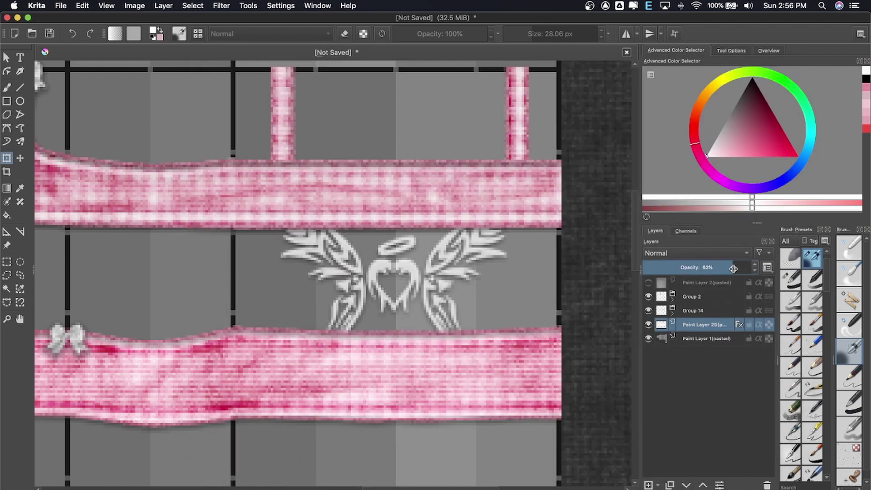
scroll(480, 245, "down", 3)
scroll(389, 209, "down", 1)
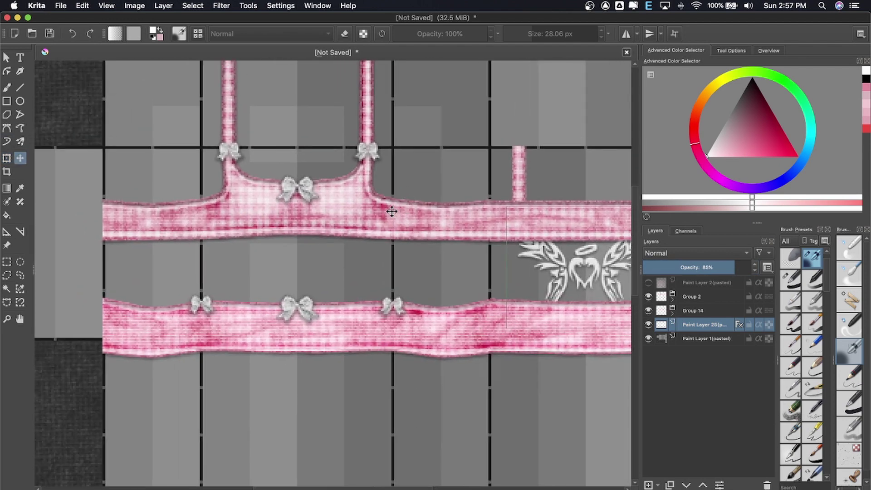
scroll(390, 209, "down", 1)
scroll(389, 210, "down", 1)
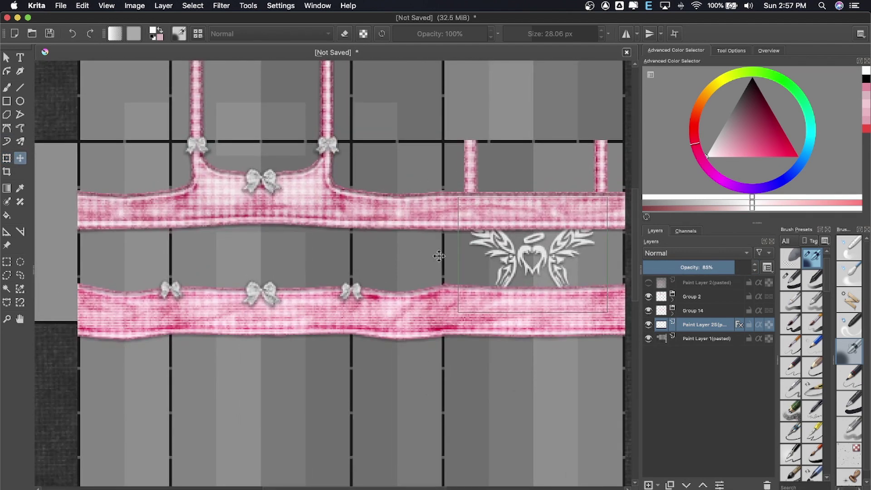
key("b")
left_click(701, 340)
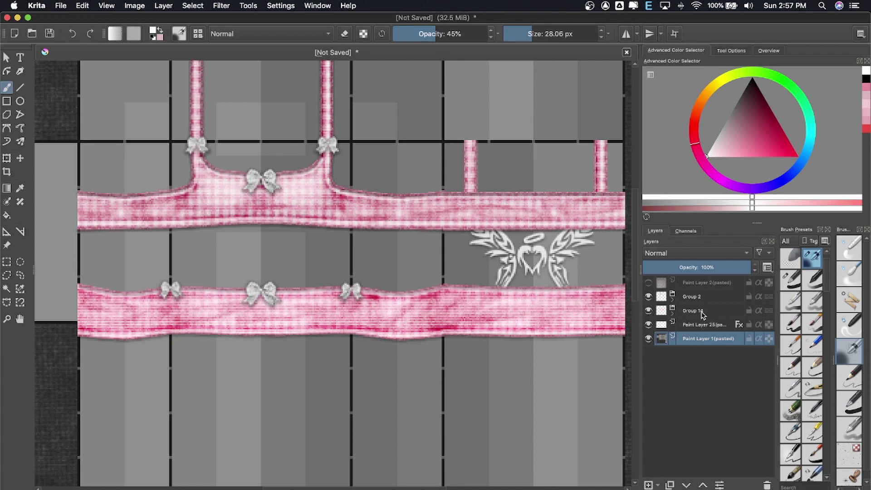
- Search 'hear ing png', then copy a dangling belly-piercing image from #png-stickers into Krita
type("hear belly pir")
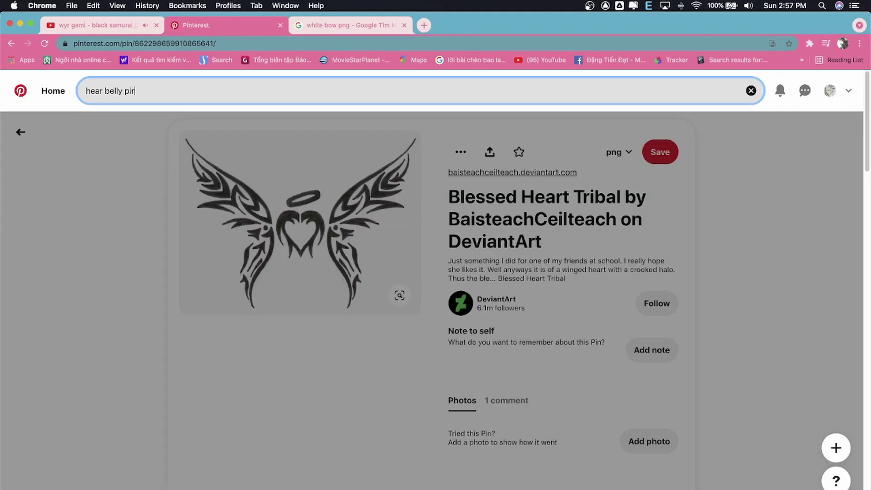
type("ing png")
key("Return")
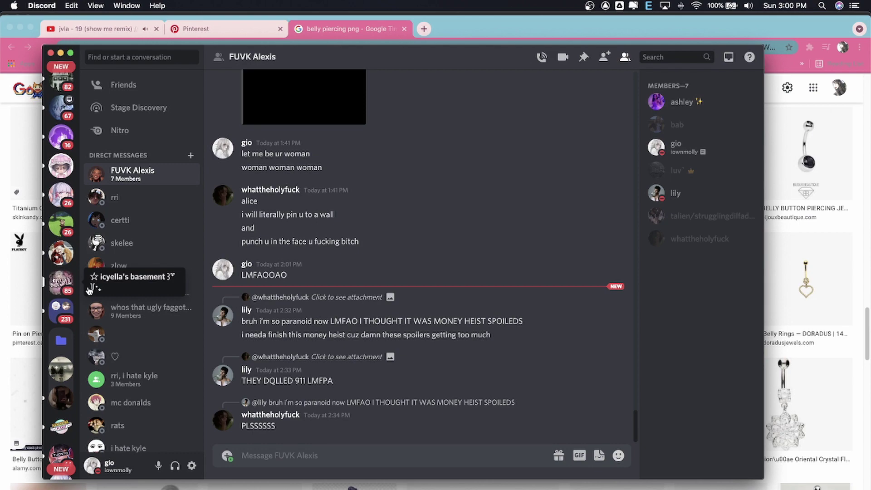
left_click(62, 286)
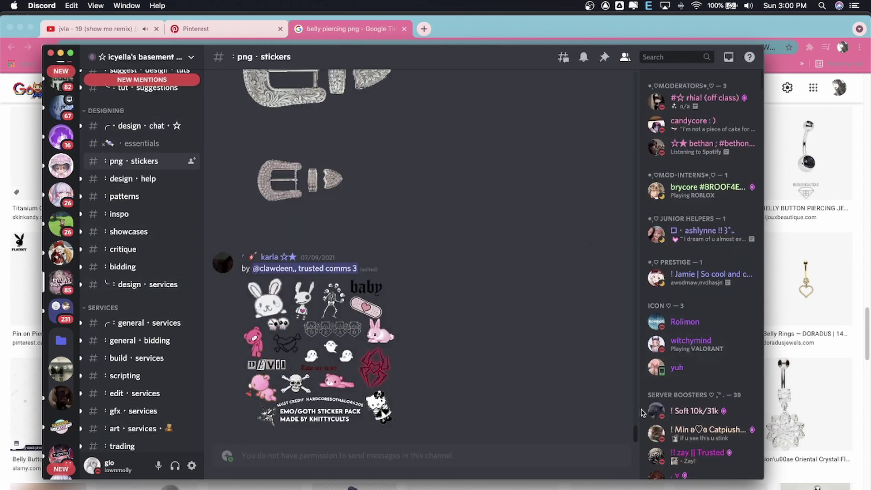
left_click_drag(637, 399, 637, 318)
left_click(320, 277)
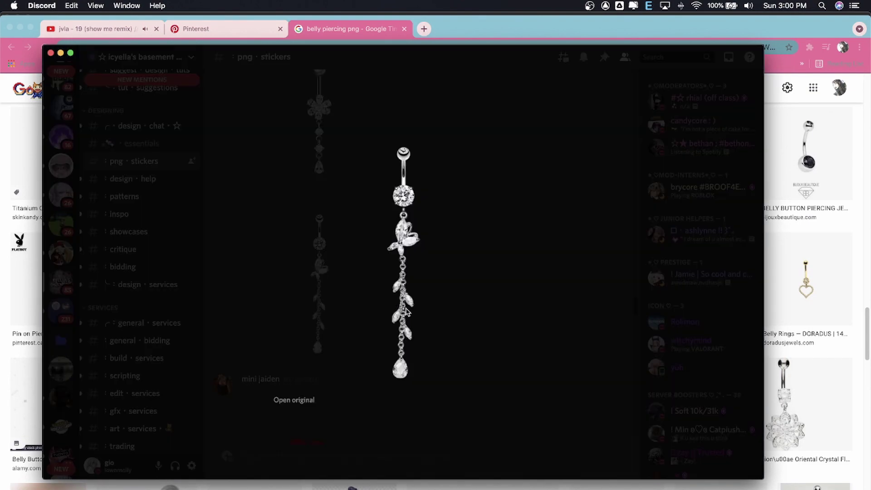
key("super+Tab")
key("super+v")
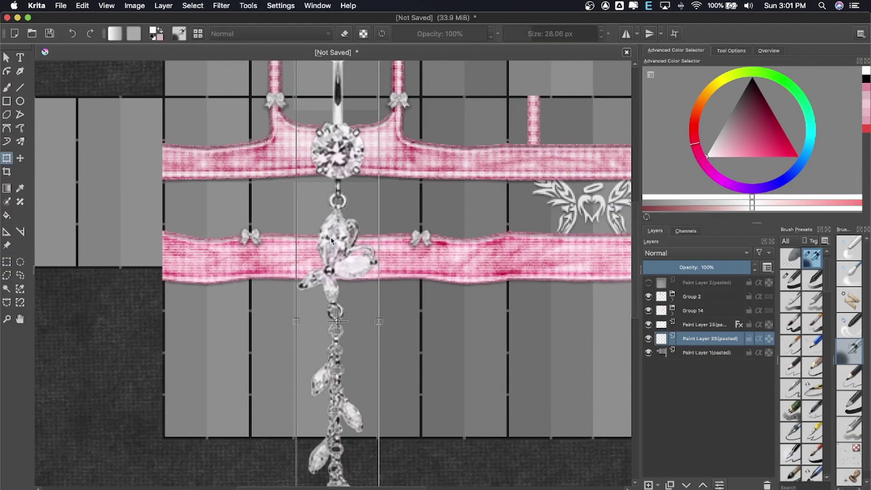
- Scale the pasted dangling piercing down and move it up over the lower pink band
mouse_move(409, 213)
left_mouse_down()
mouse_move(296, 281)
mouse_move(331, 223)
mouse_move(396, 185)
left_mouse_up()
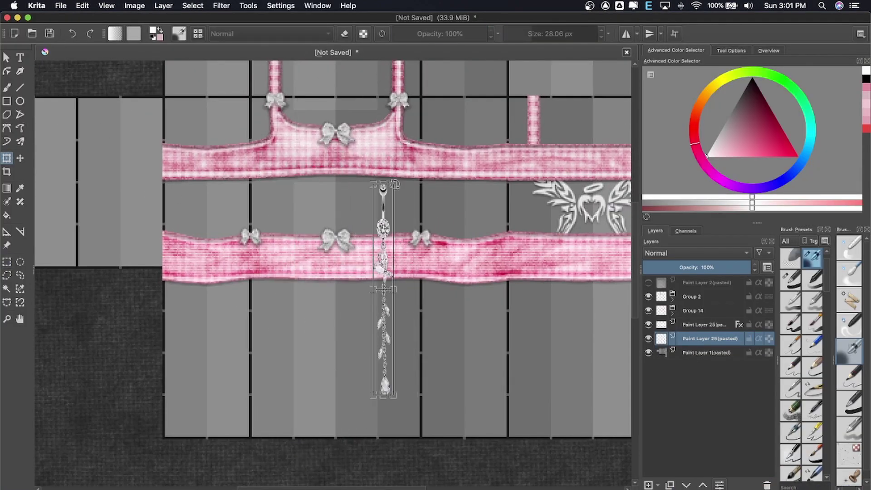
key("ctrl+z")
scroll(364, 193, "down", 1)
scroll(363, 192, "down", 1)
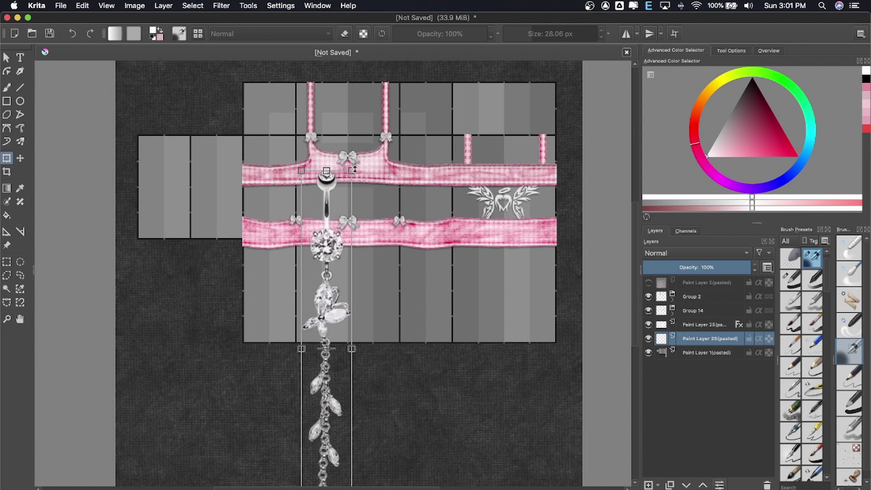
left_click_drag(347, 178, 347, 336)
left_click_drag(313, 368, 369, 221)
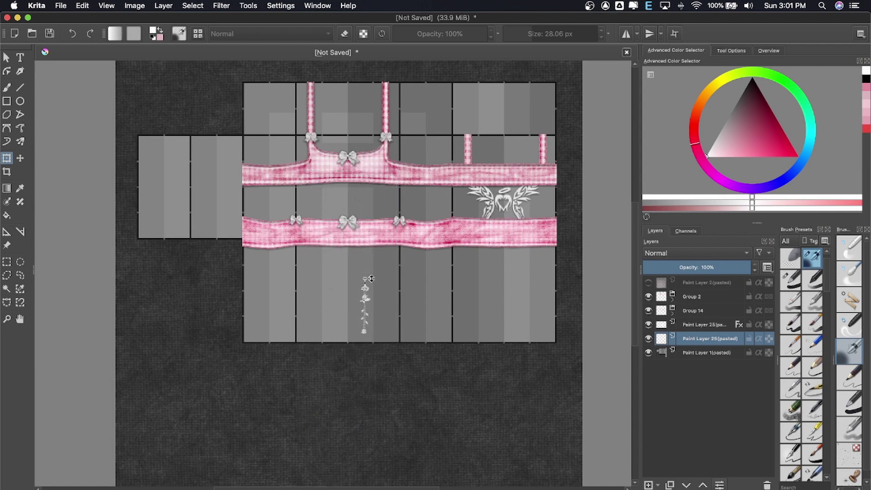
scroll(371, 279, "up", 1)
left_click_drag(365, 293, 347, 149)
scroll(350, 229, "up", 2)
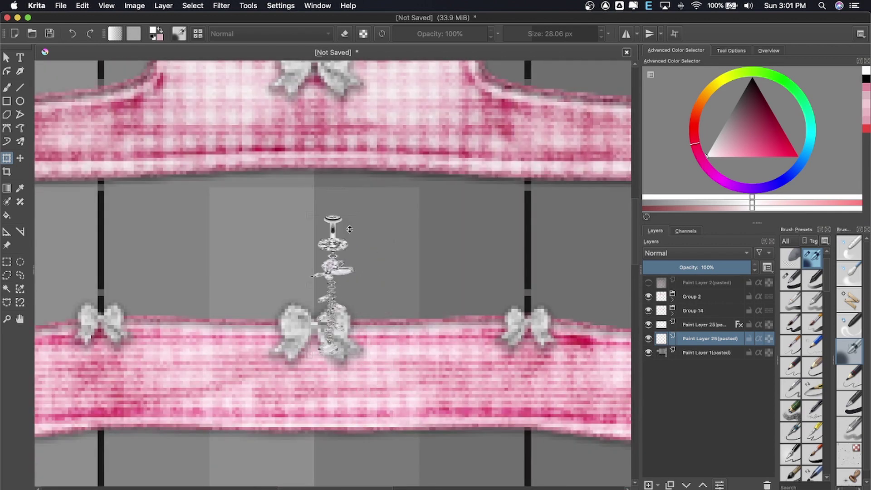
scroll(328, 232, "down", 2)
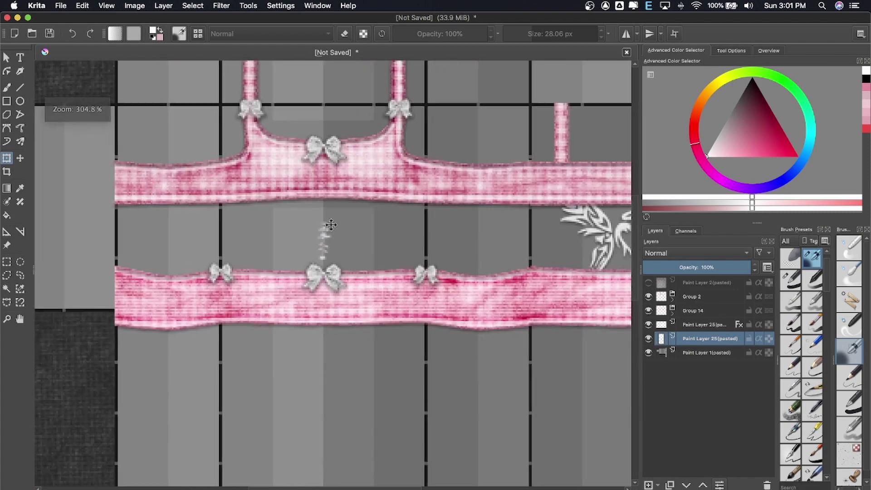
scroll(328, 231, "down", 1)
- Bring in the heart belly piercing from Discord, shrink it and place it above the centre bow
key("super+Tab")
left_click(319, 168)
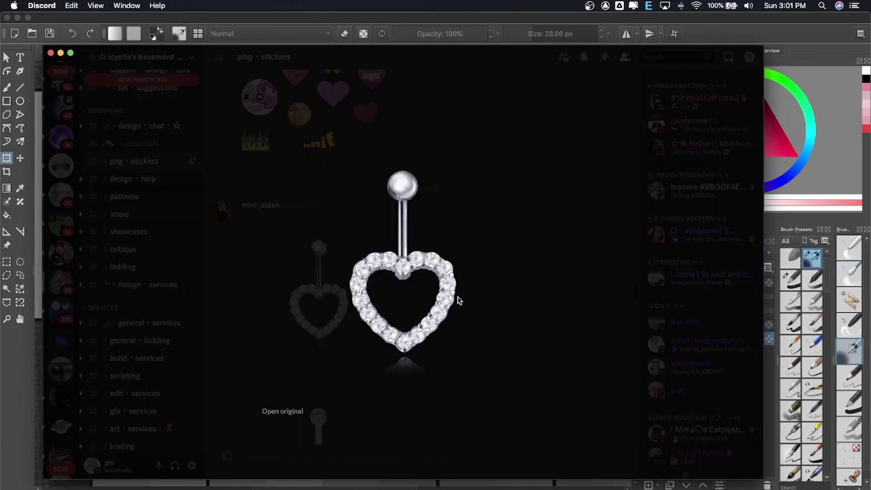
key("Escape")
key("super+Tab")
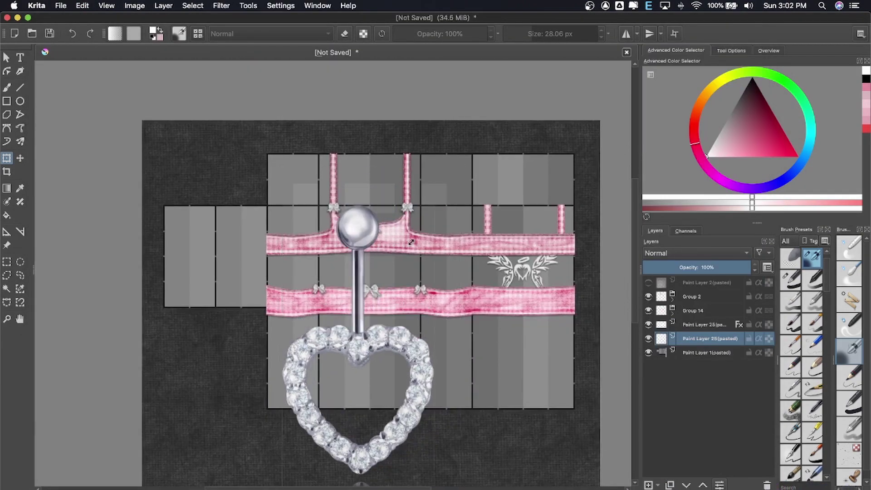
left_click_drag(359, 338, 363, 358)
scroll(380, 295, "up", 3)
scroll(412, 197, "up", 3)
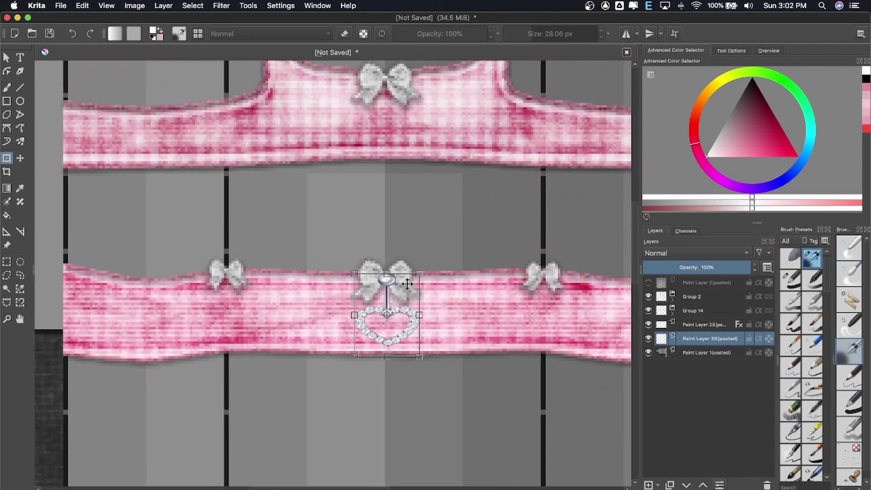
left_click_drag(404, 295, 404, 200)
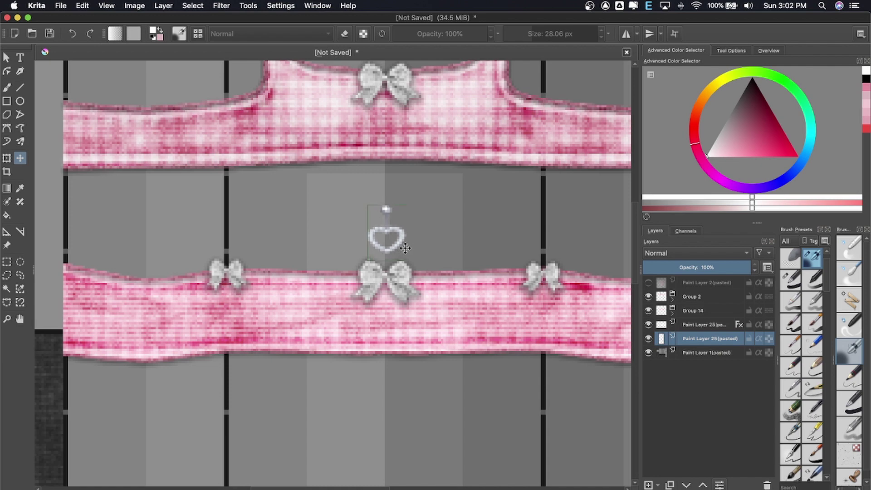
- Give the heart piercing a 2 px, 39% opacity drop shadow and apply an HSV adjustment
left_click(164, 6)
left_click(182, 114)
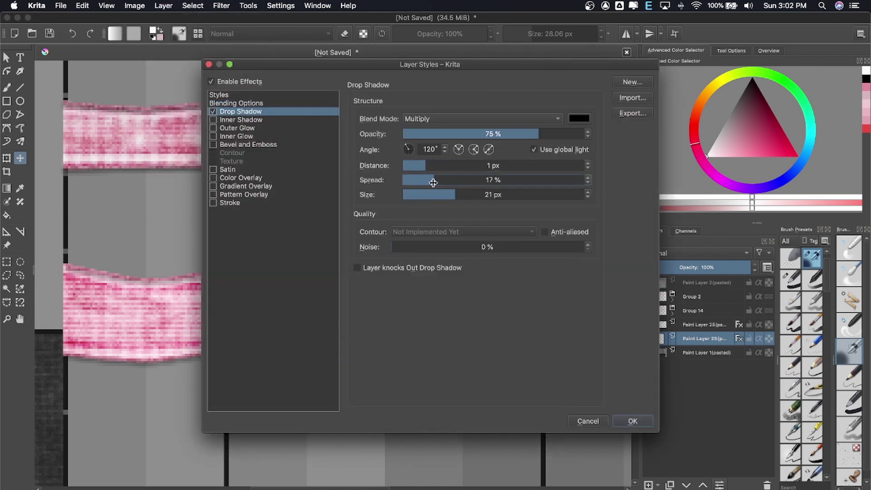
left_click_drag(424, 196, 418, 196)
left_click_drag(422, 64, 429, 319)
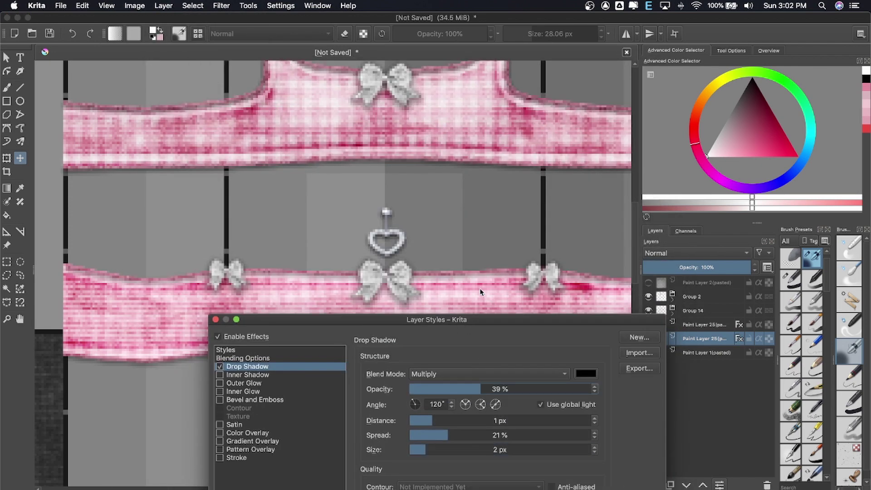
left_click_drag(492, 320, 599, 40)
key("Return")
left_click(221, 6)
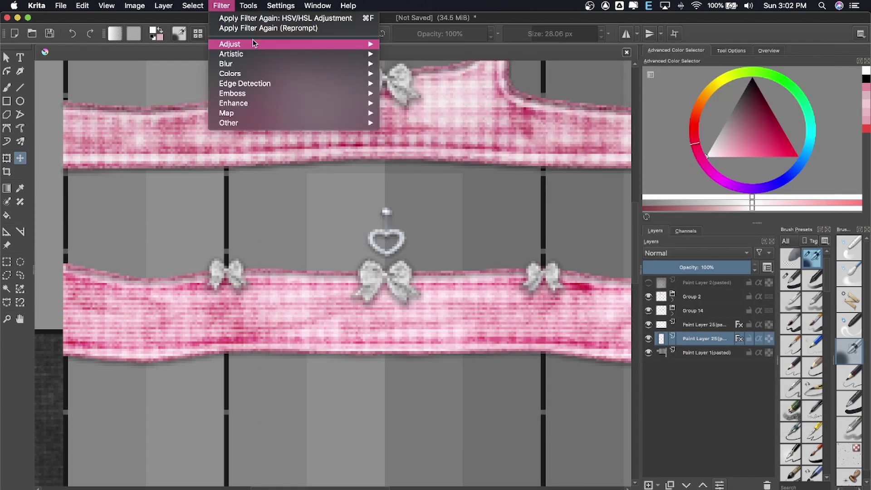
left_click(431, 124)
left_click(792, 420)
scroll(463, 241, "down", 5)
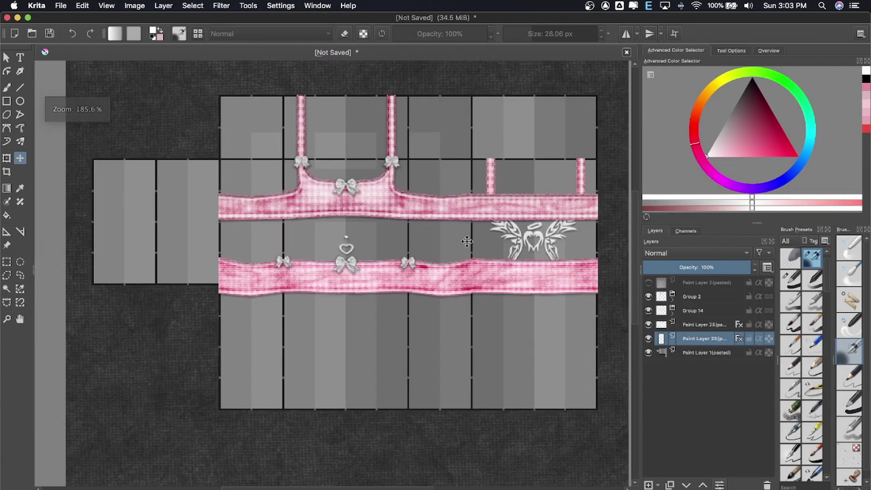
- Close the browser's image search tab, select the winged-heart layer, expand Group 2 and return to Discord
left_click(210, 483)
left_click(405, 30)
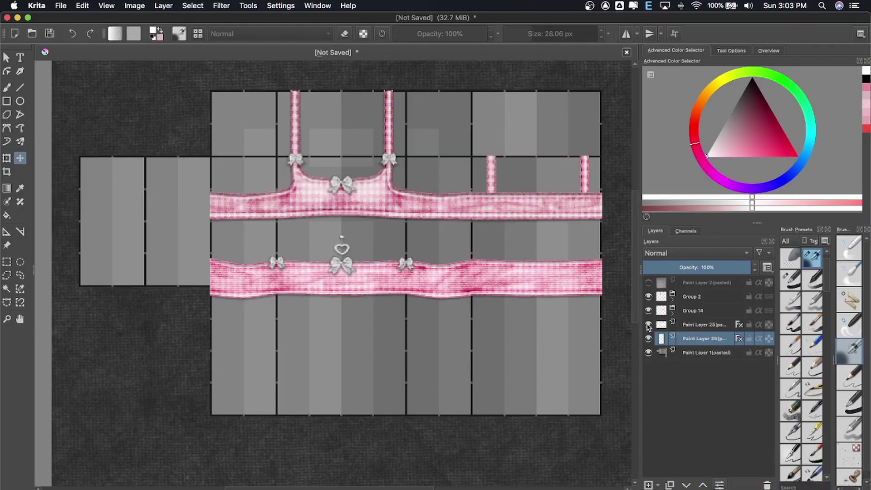
left_click(691, 323)
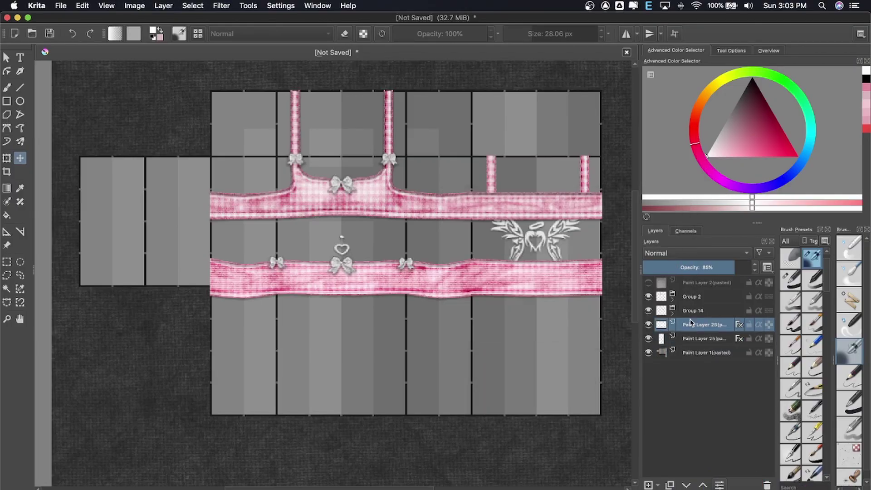
left_click(672, 299)
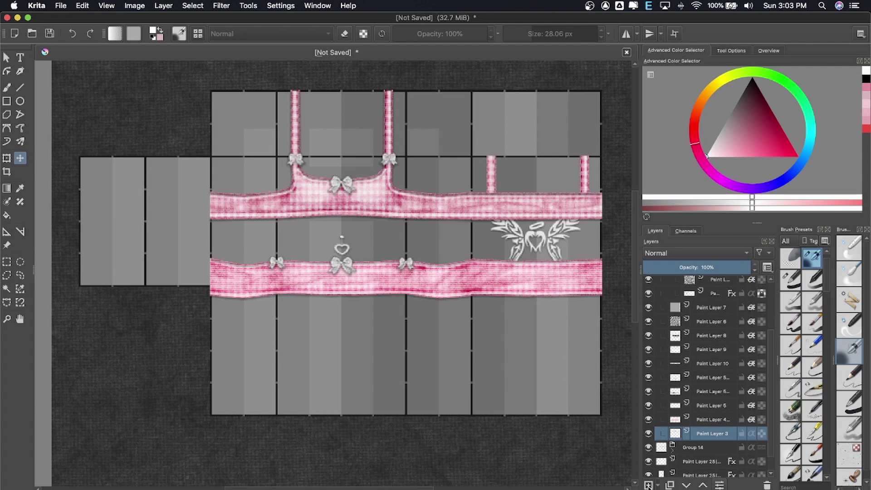
left_click(745, 483)
- Copy the lace trim image from Discord, paste it into Krita and remove the lower strips
left_click(466, 336)
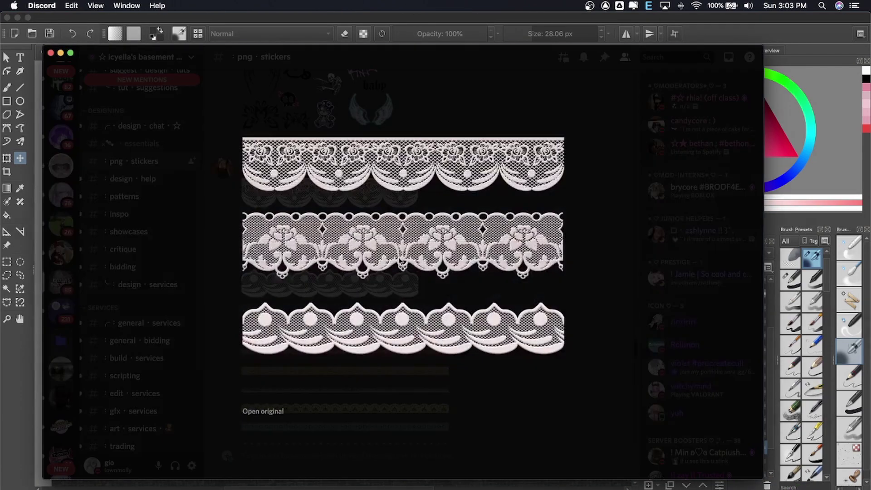
key("Escape")
key("super+Tab")
key("super+v")
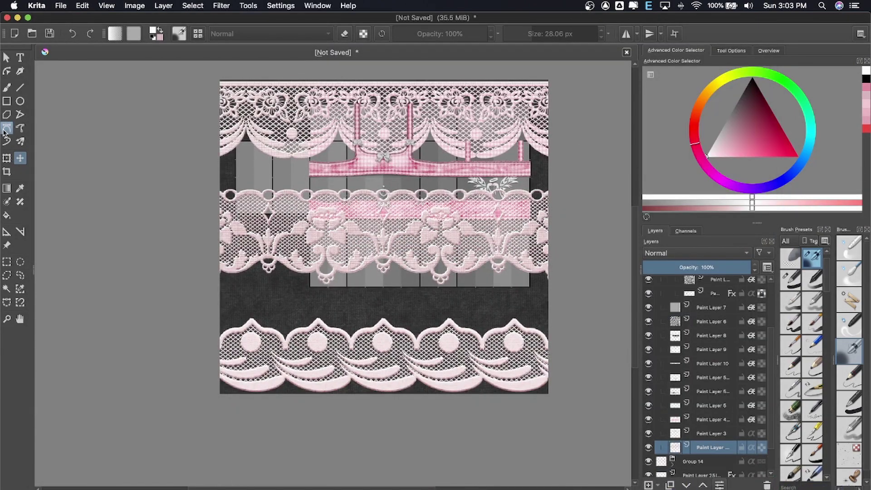
left_click(6, 158)
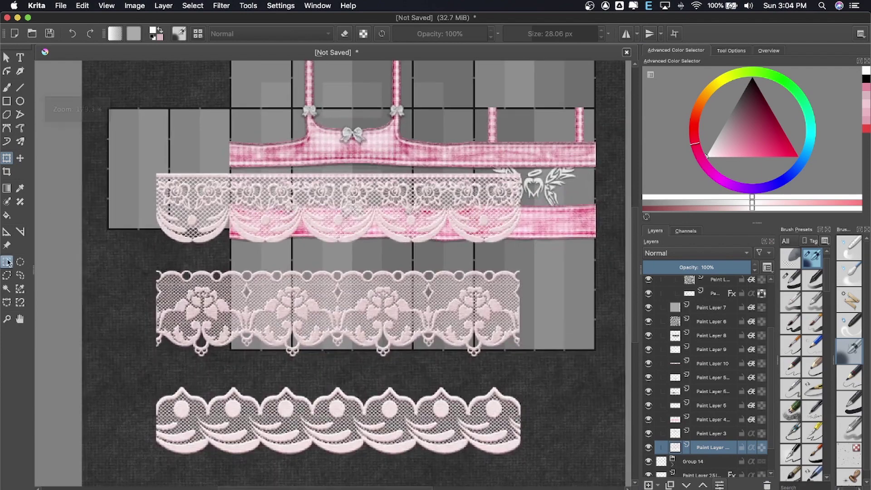
left_click(8, 262)
key("super+t")
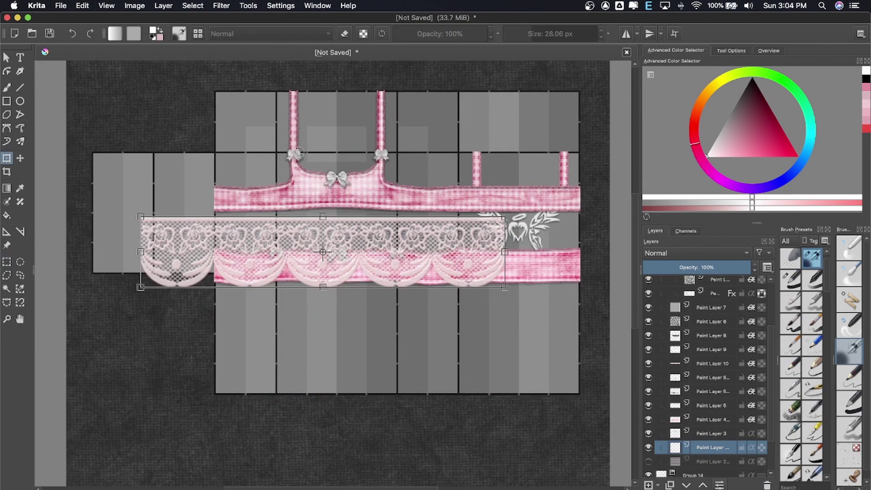
- Shrink the top lace strip into a thin band under the upper pink band and widen it
left_click_drag(509, 213, 269, 268)
scroll(268, 268, "up", 3)
left_click_drag(86, 298, 209, 183)
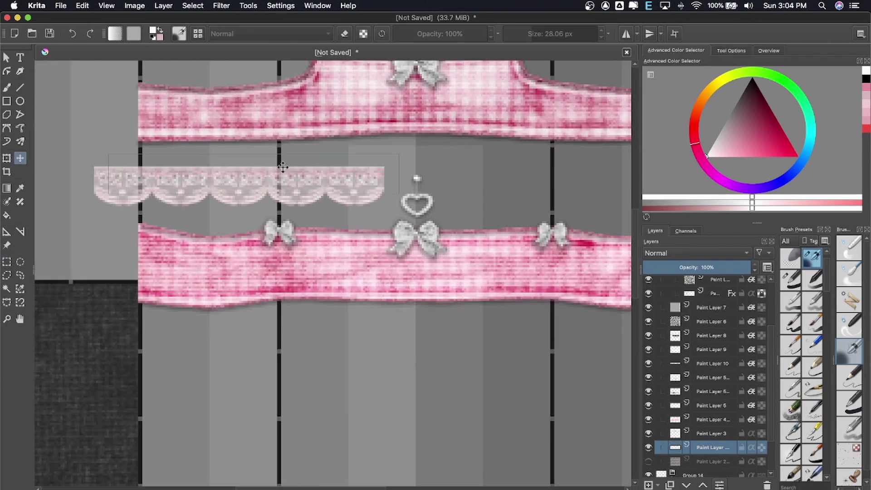
scroll(266, 155, "up", 2)
mouse_move(428, 192)
left_mouse_down()
mouse_move(435, 191)
mouse_move(301, 196)
left_mouse_up()
left_click(20, 158)
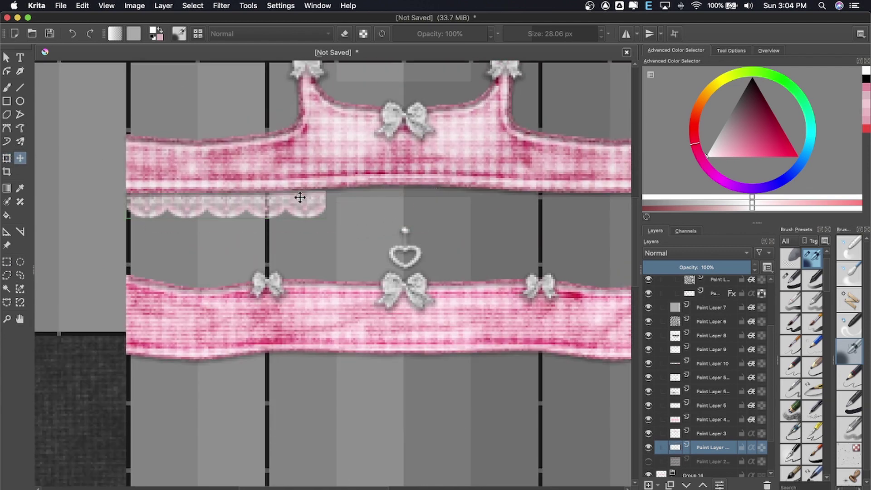
left_click(221, 6)
left_click(447, 169)
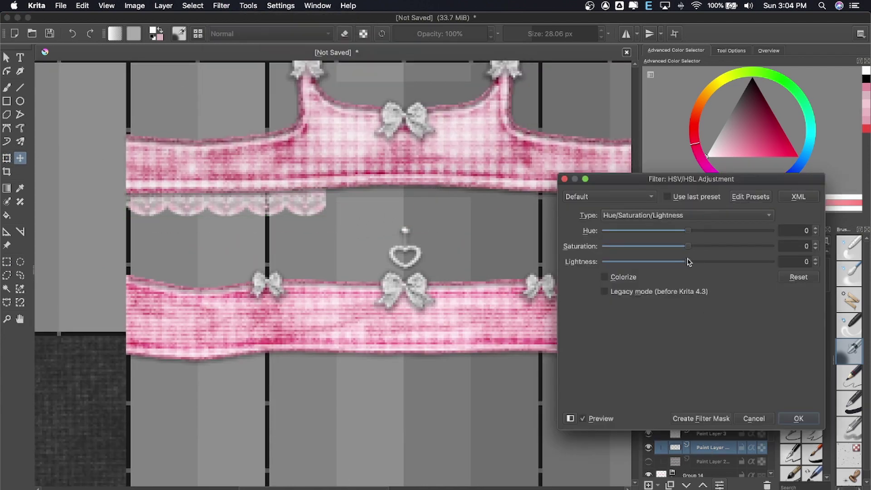
- Whiten the lace, duplicate it to extend along the upper band, and merge the copies
left_click(800, 418)
key("ctrl+j")
left_click_drag(256, 292, 454, 291)
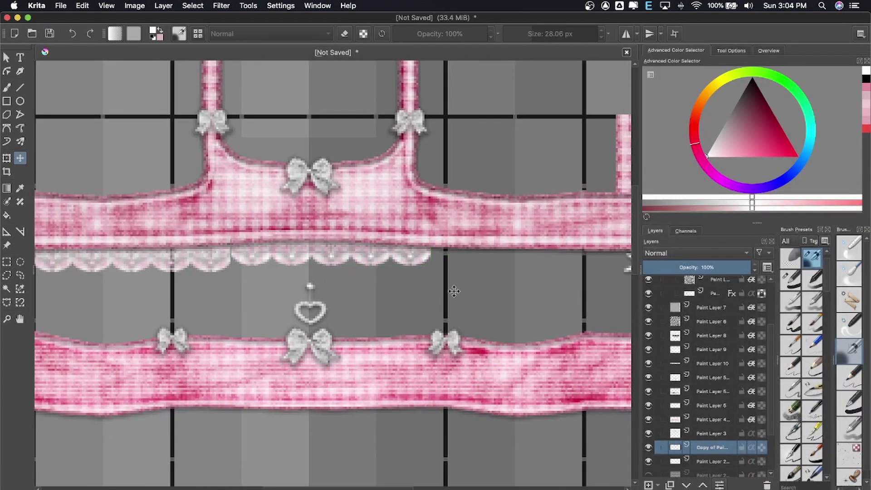
key("minus")
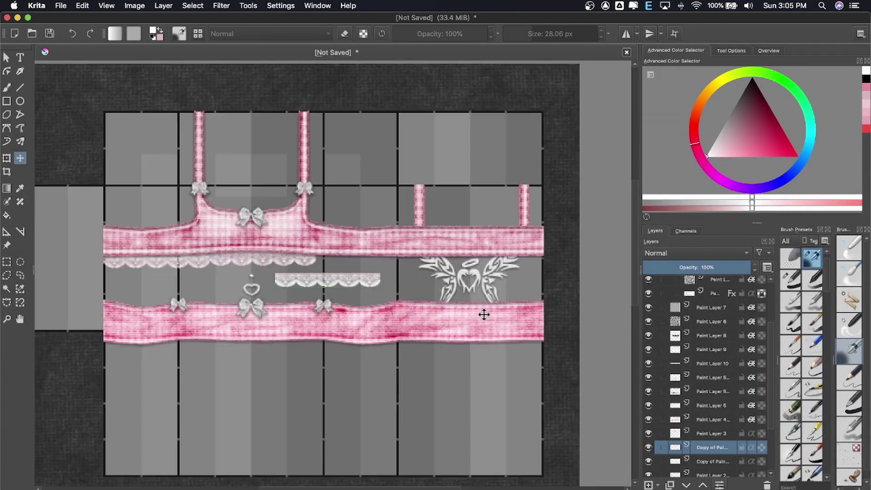
scroll(484, 315, "up", 3)
scroll(391, 307, "up", 2)
left_click_drag(389, 305, 348, 314)
left_click_drag(515, 328, 505, 320)
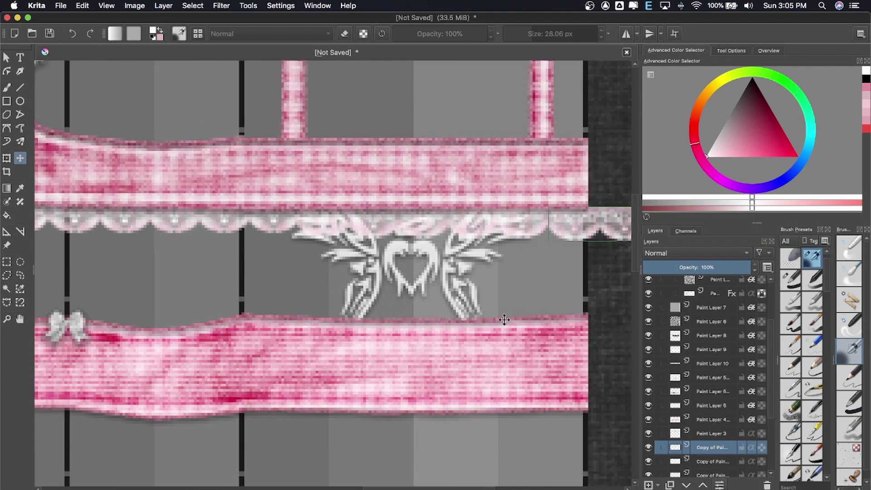
key("ctrl+e")
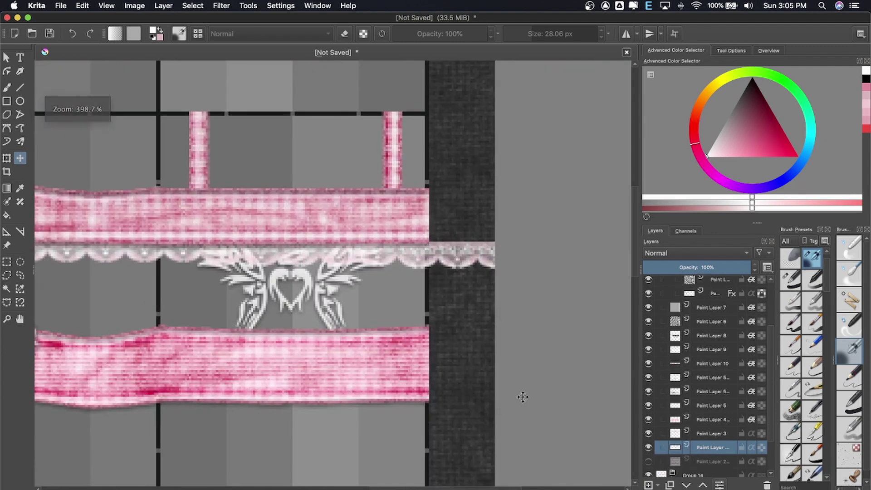
- Duplicate the lace strip below the lower pink band and group the lace layers
scroll(521, 396, "down", 2)
key("ctrl+r")
left_click(449, 181)
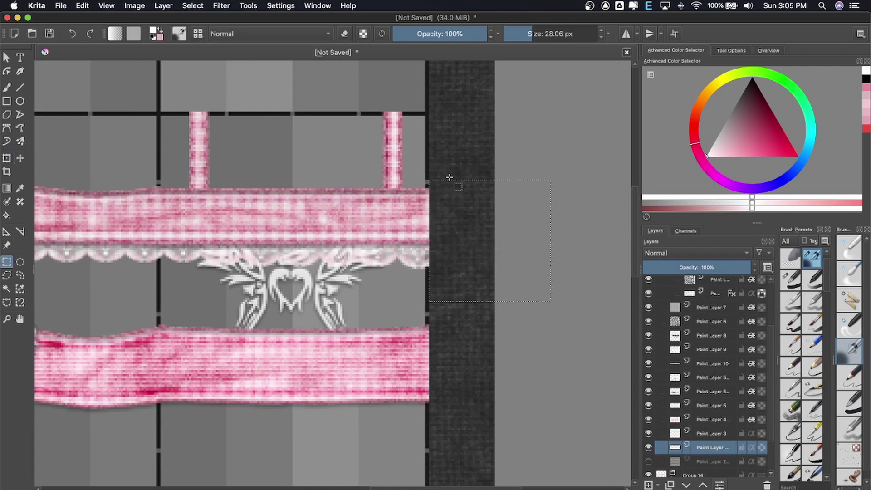
scroll(431, 191, "down", 3)
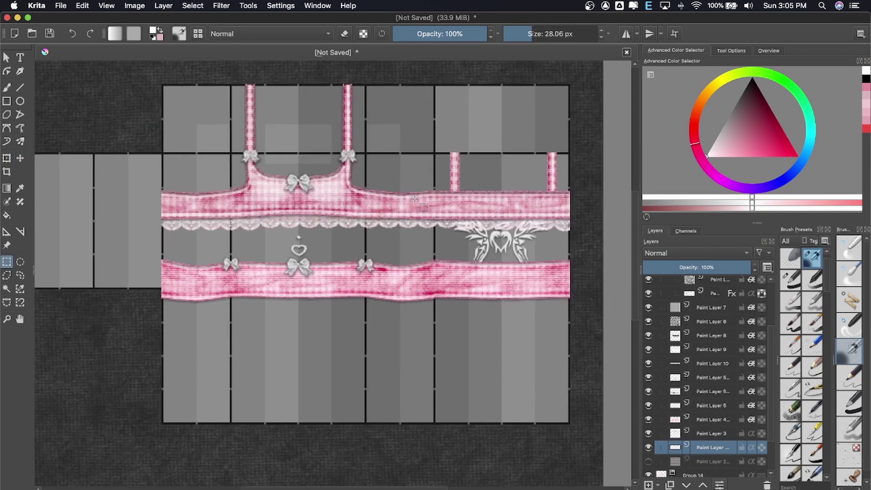
scroll(115, 191, "up", 3)
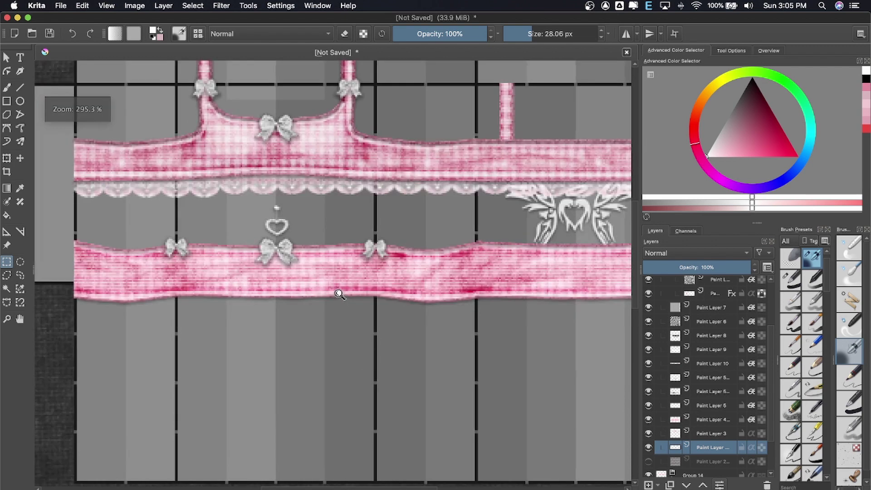
key("ctrl+j")
key("t")
left_click_drag(301, 183, 301, 294)
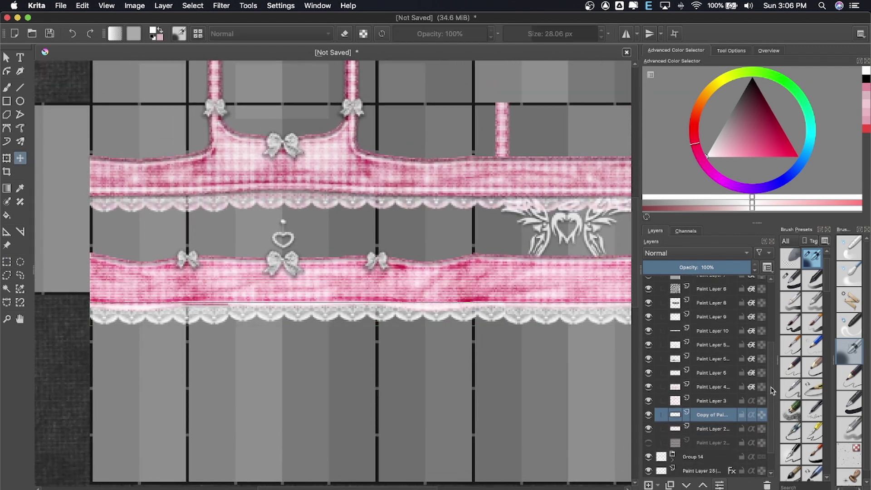
left_click_drag(713, 447, 690, 319)
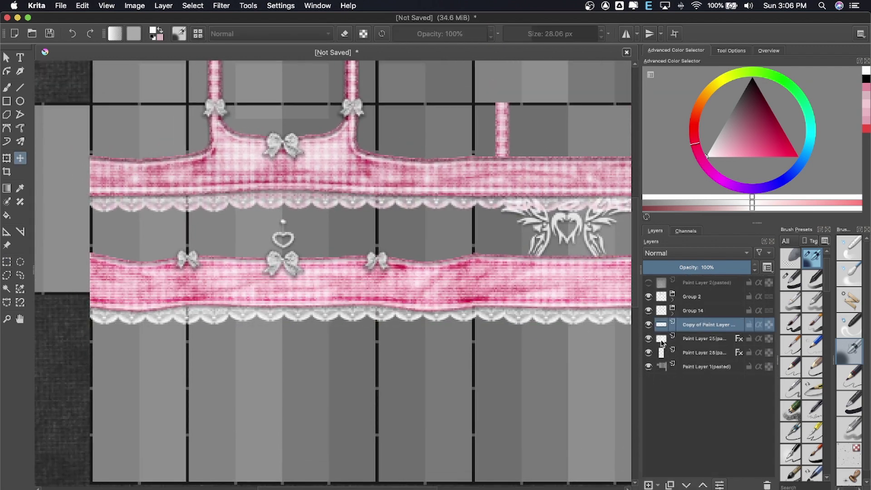
key("ctrl+z")
key("minus")
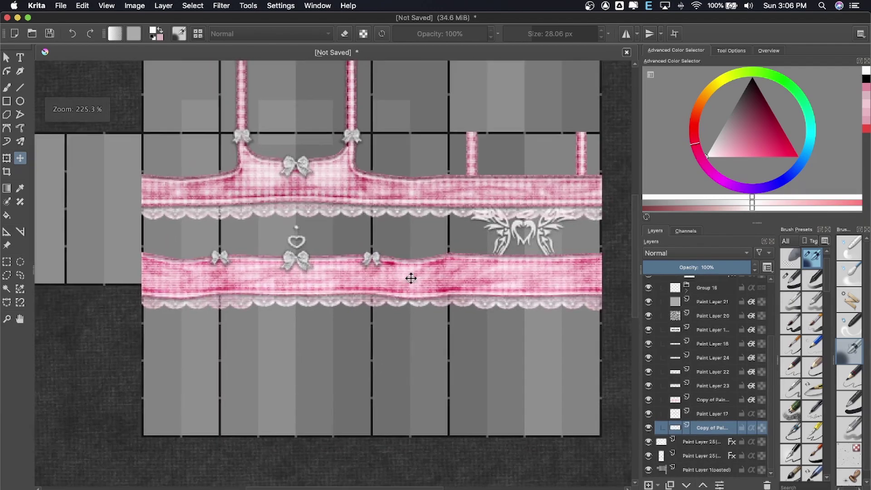
left_click(692, 296)
left_click(658, 485)
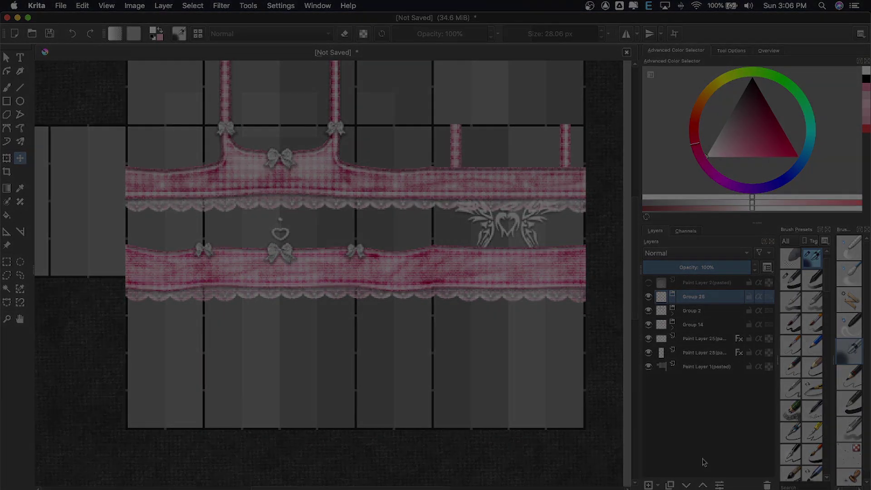